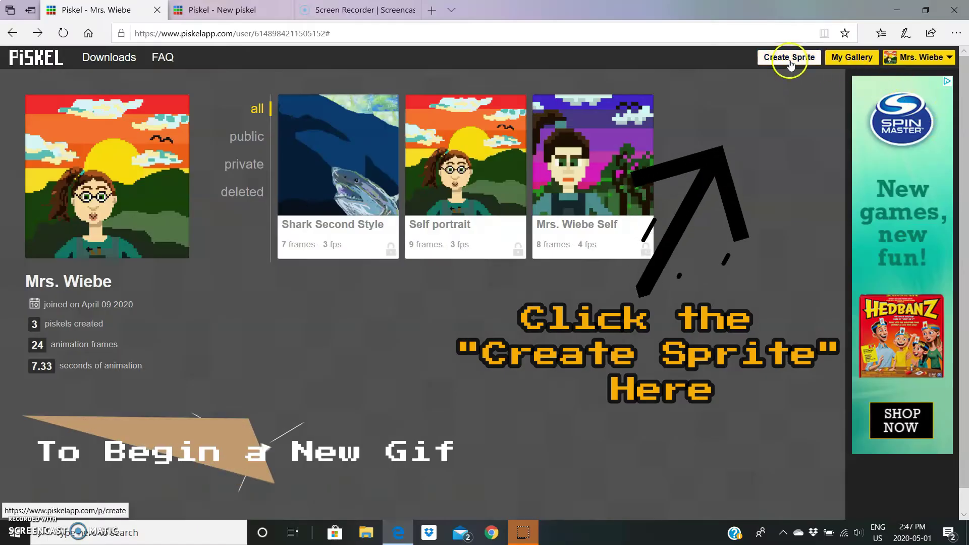
Step: Create a new sprite and review its canvas size settings and primary colour
left_click(783, 57)
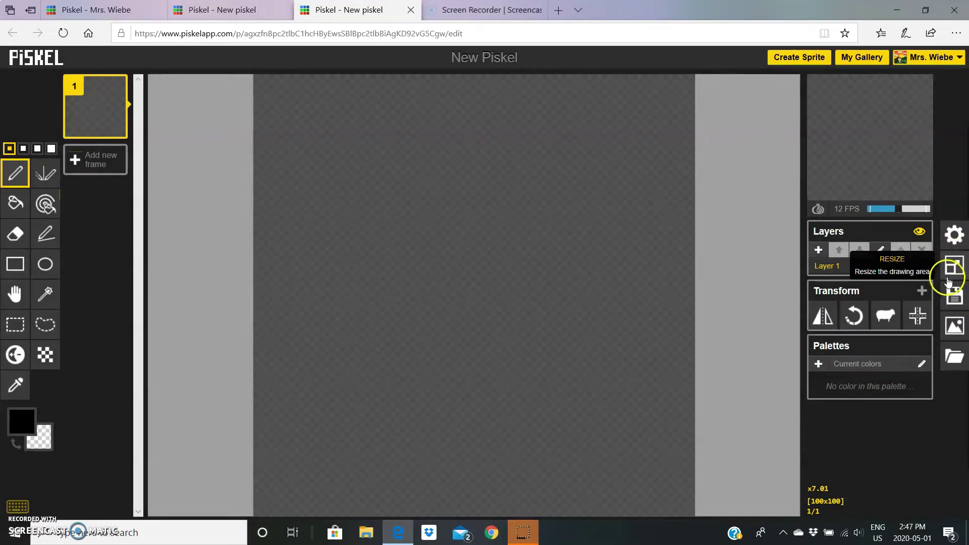
left_click(955, 262)
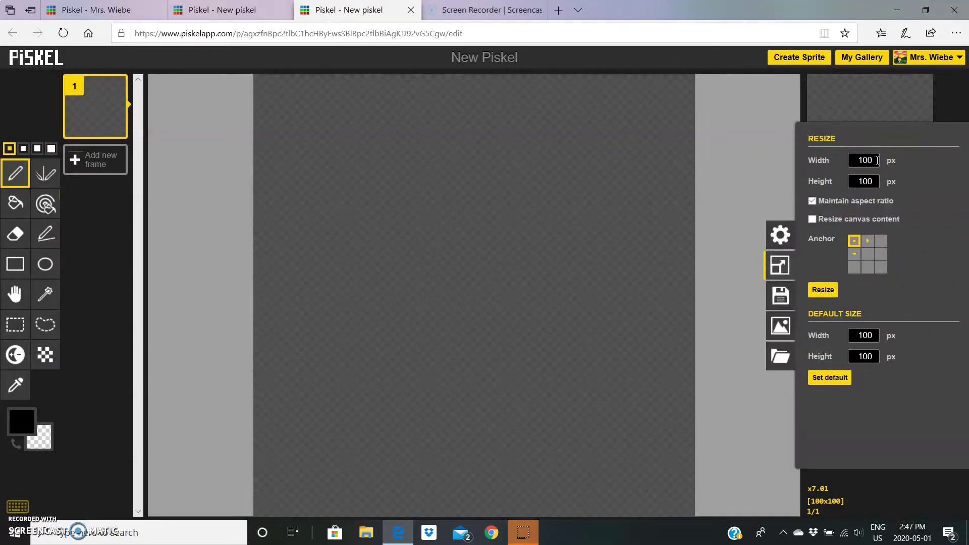
left_click(865, 158)
left_click(864, 183)
left_click(877, 335)
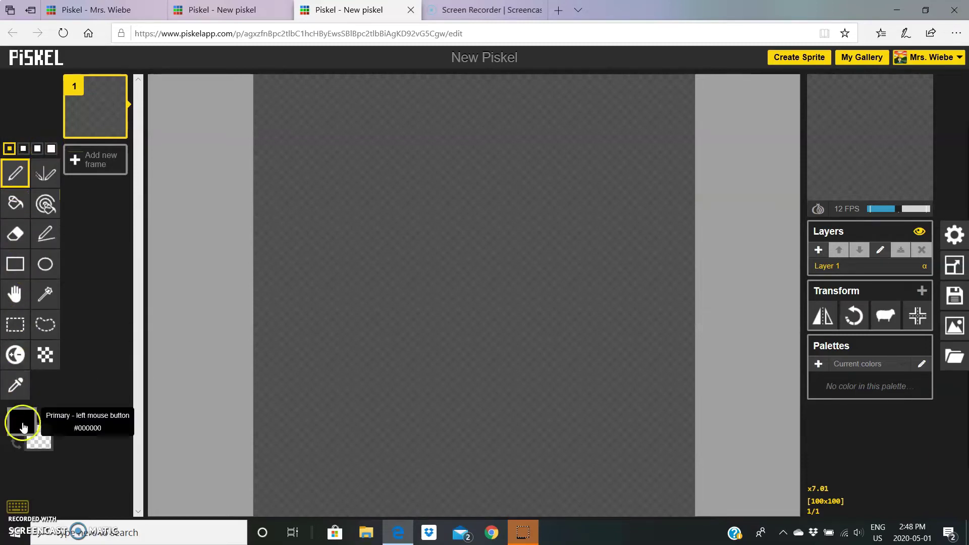
left_click(24, 423)
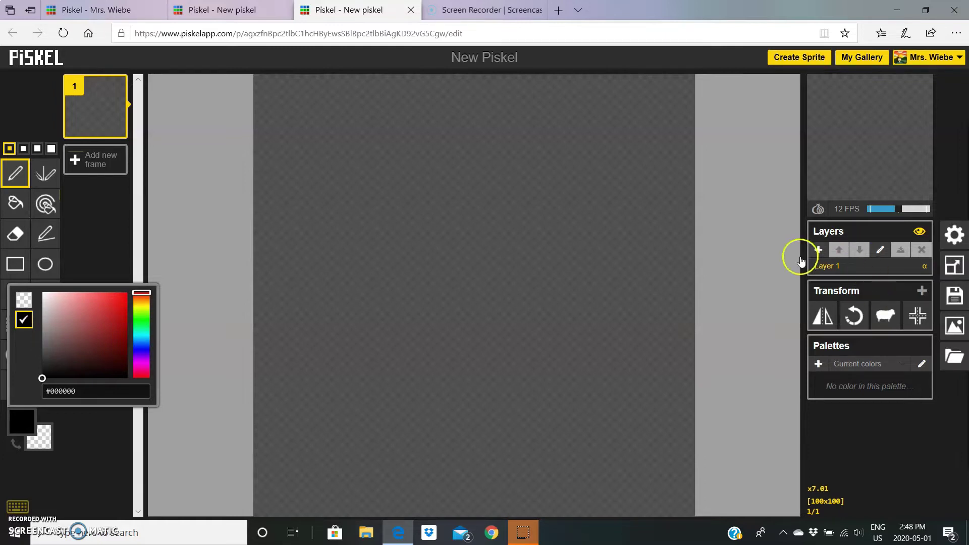
Step: Add four new layers above Layer 1
left_click(818, 250)
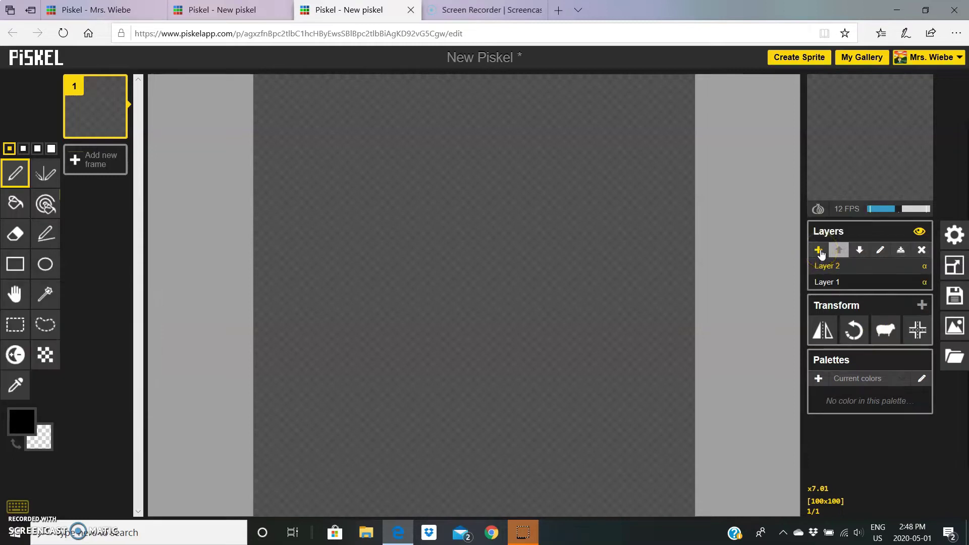
left_click(819, 250)
left_click(819, 250)
left_click(819, 251)
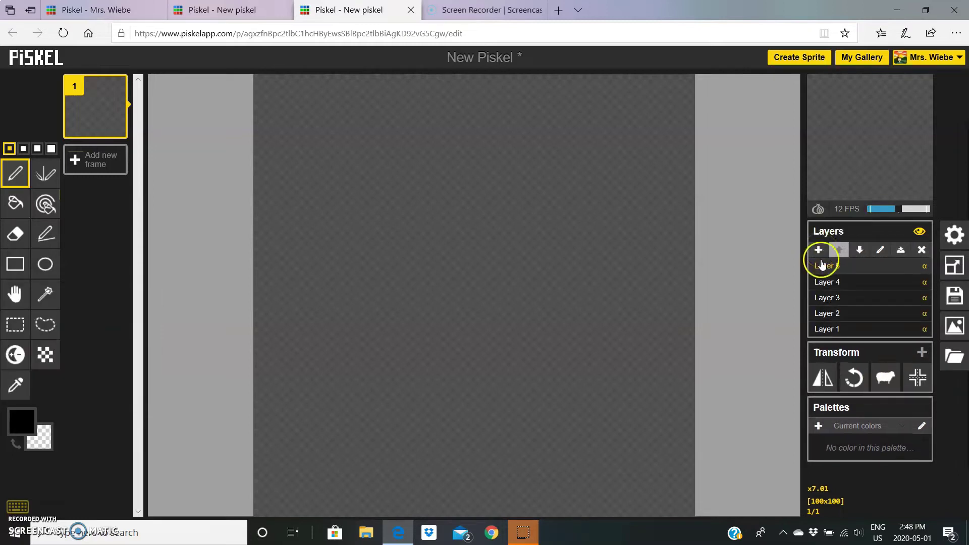
Step: Rename Layer 1 as Background
left_click(824, 332)
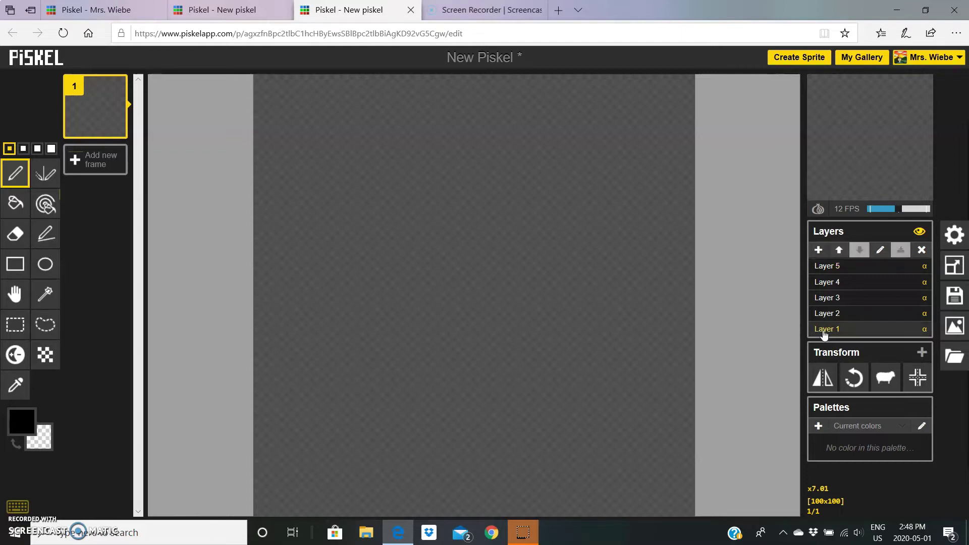
left_click(881, 252)
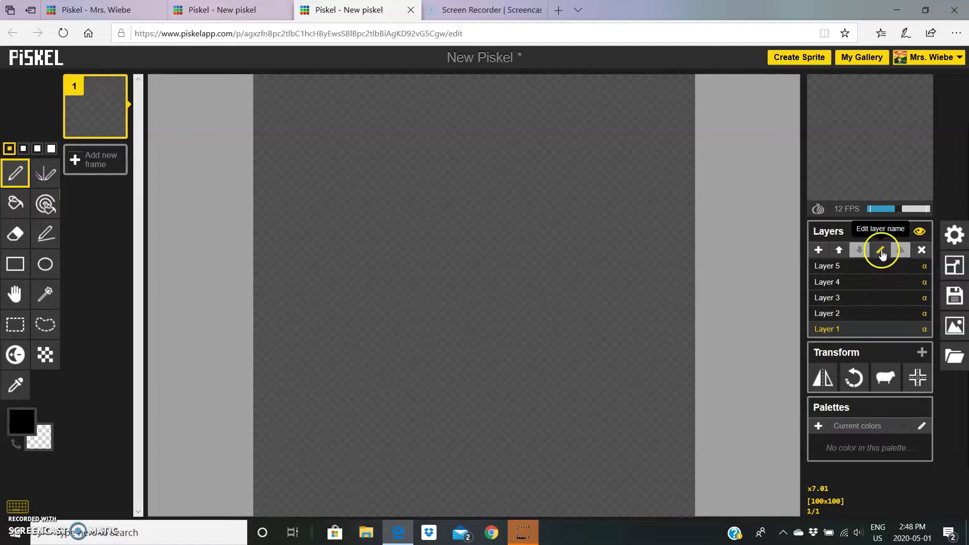
left_click(882, 252)
type("Ba")
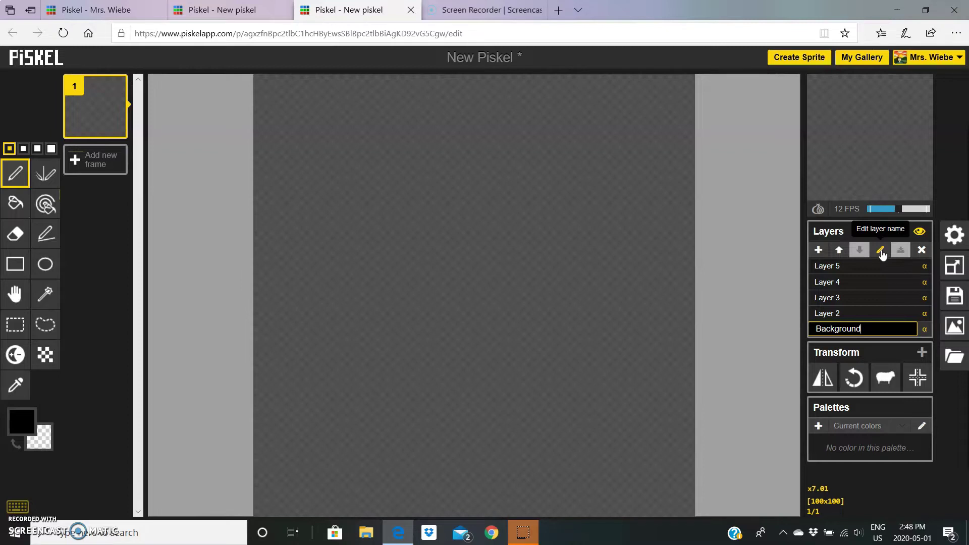
type("ckground")
key("Return")
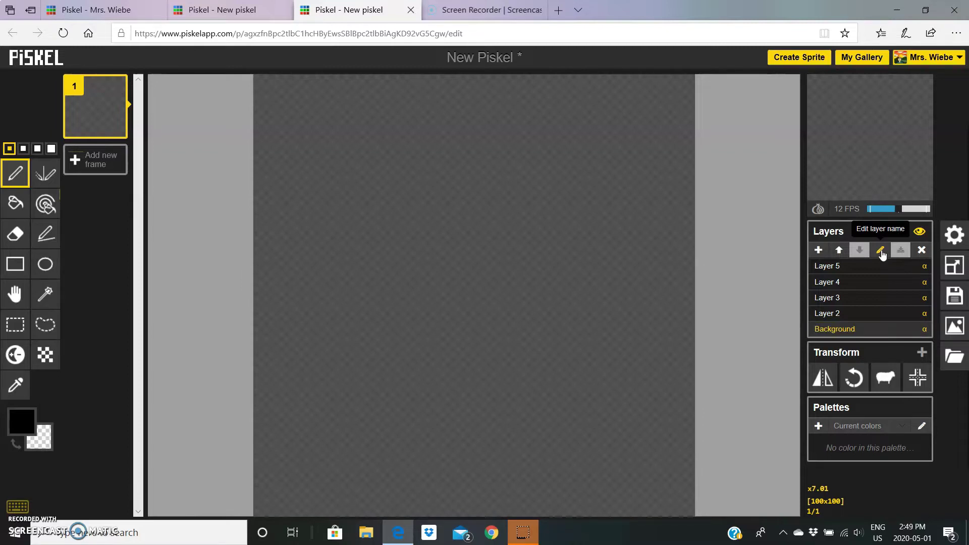
Step: Rename Layer 2 as Face Base
left_click(840, 314)
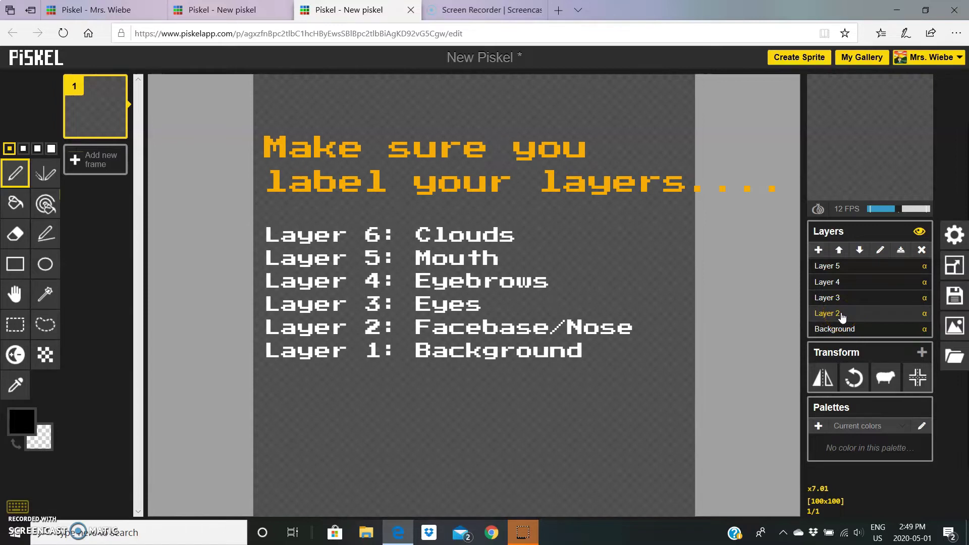
key("c")
double_click(840, 314)
type("Face Base")
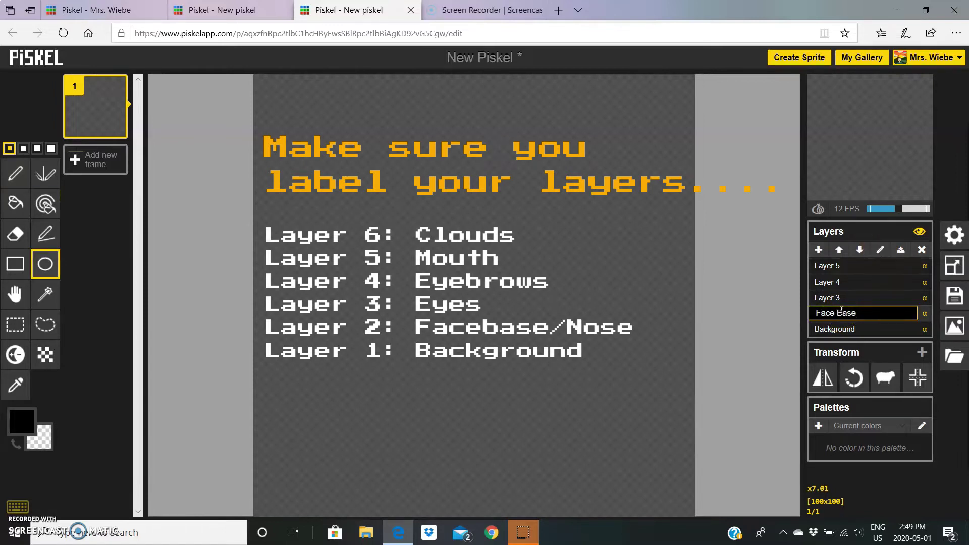
key("Return")
Step: Rename Layer 3 as Eyes and Layer 4 as Eyebrows
left_click(838, 298)
left_click(880, 250)
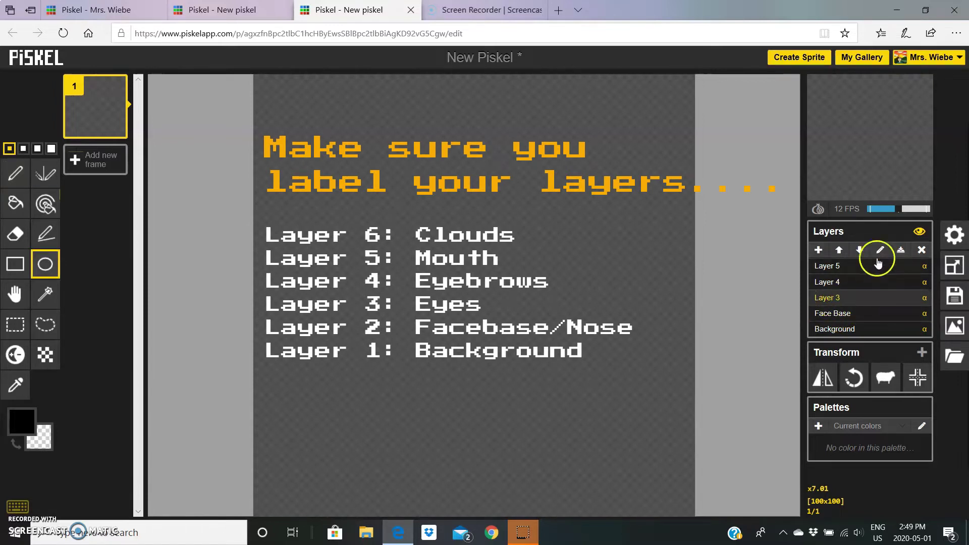
type("Eyes")
key("Return")
left_click(833, 281)
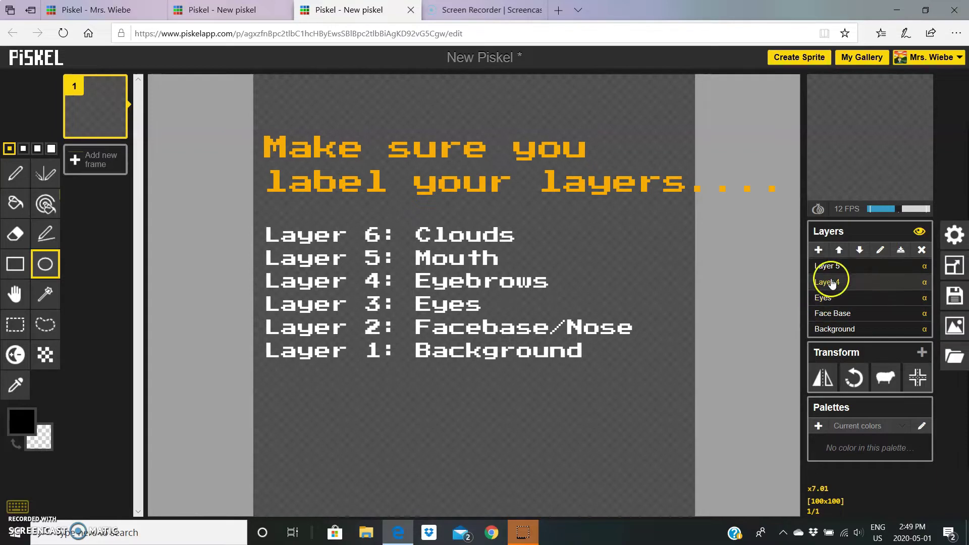
left_click(879, 250)
type("Eyebrows")
key("Return")
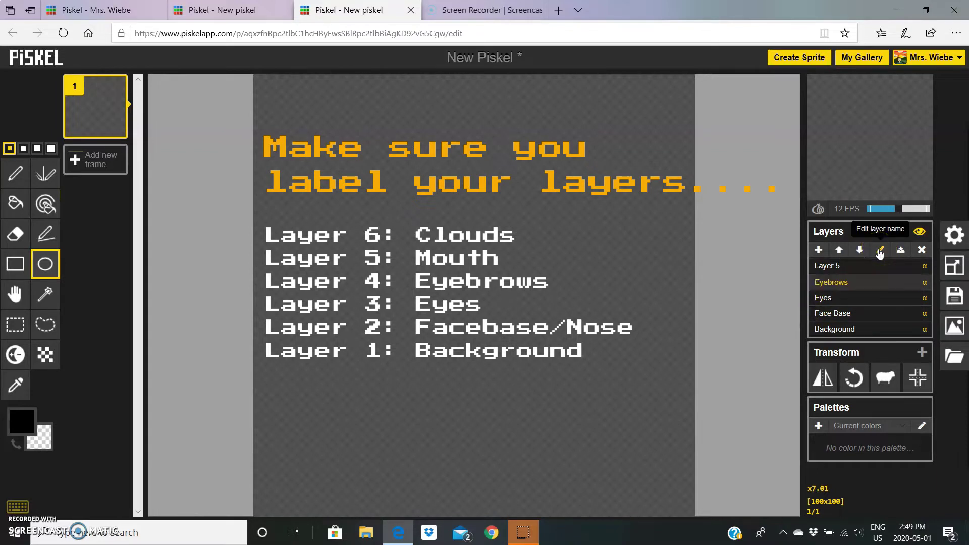
Step: Rename Layer 5 as Mouth
left_click(828, 266)
left_click(881, 251)
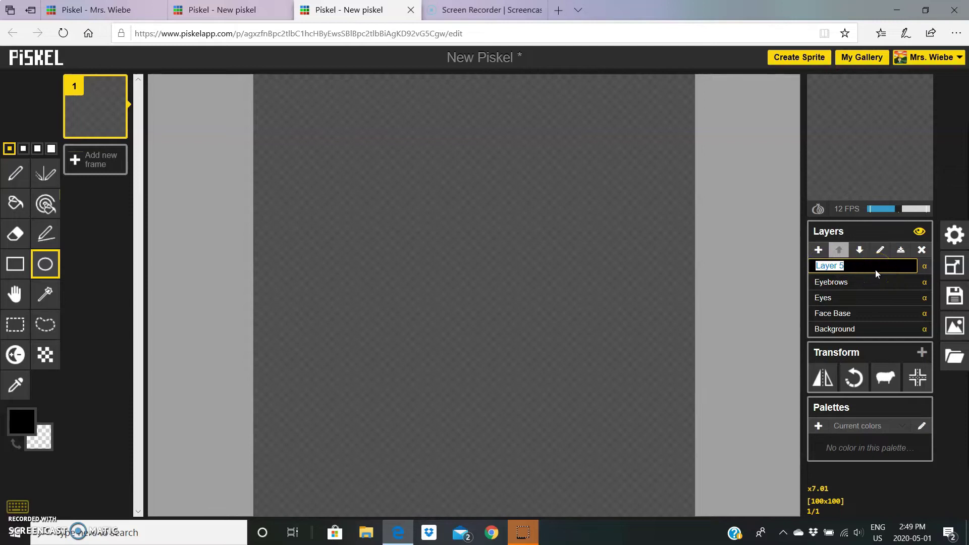
type("Mouth")
key("Return")
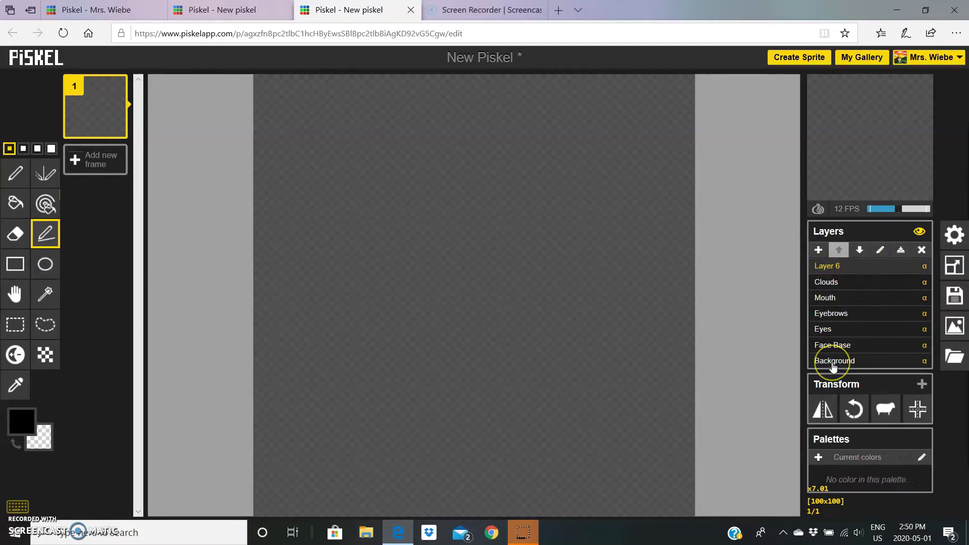
Step: Fill the whole Background layer with the sky blue #3e71dc
left_click(833, 361)
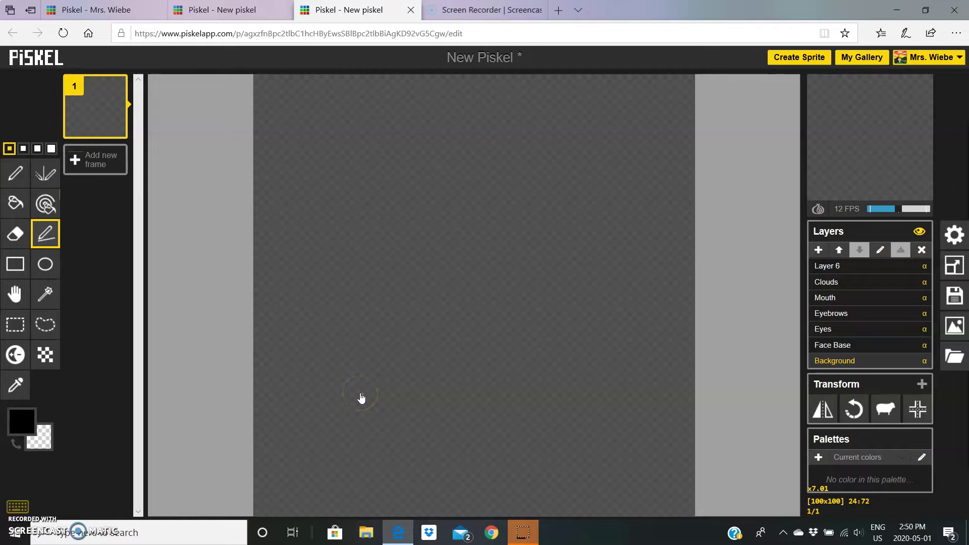
left_click(350, 384)
left_click(25, 424)
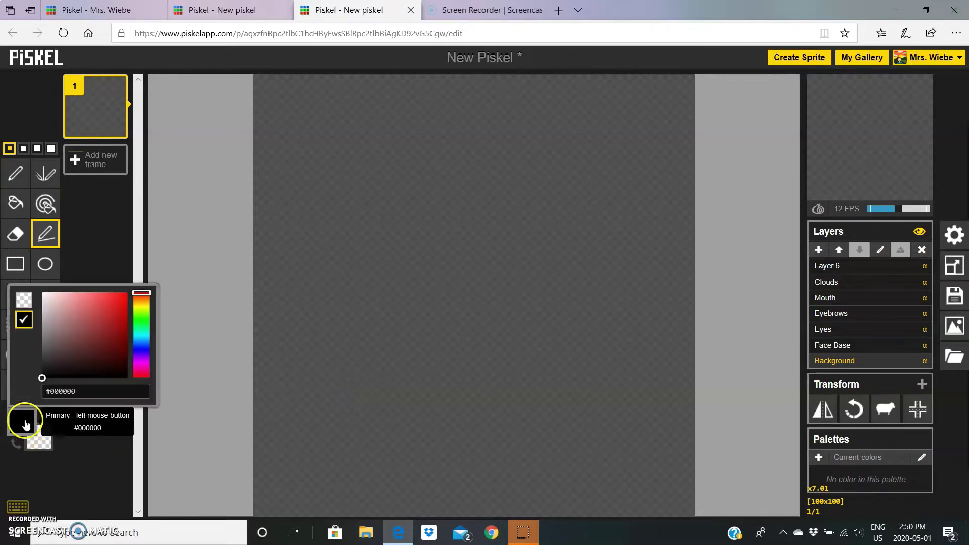
left_click(143, 345)
left_click_drag(110, 326, 105, 305)
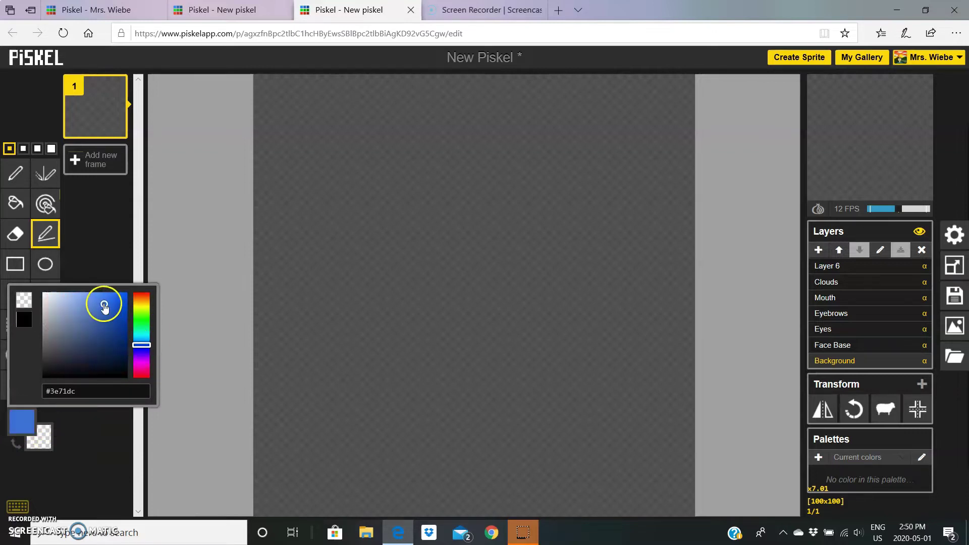
left_click(346, 139)
left_click(15, 202)
left_click(404, 257)
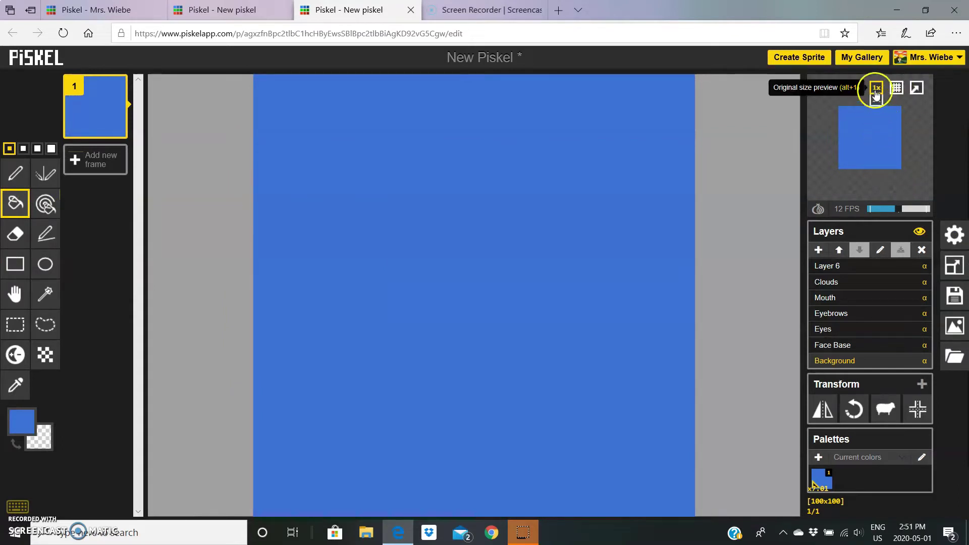
Step: Switch the animation preview to the best size, 2x
left_click(878, 107)
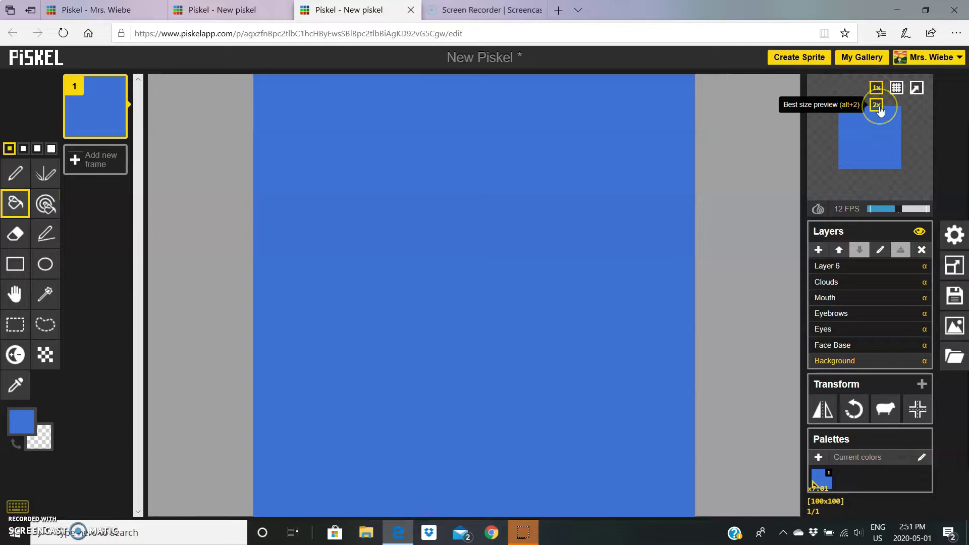
left_click(878, 106)
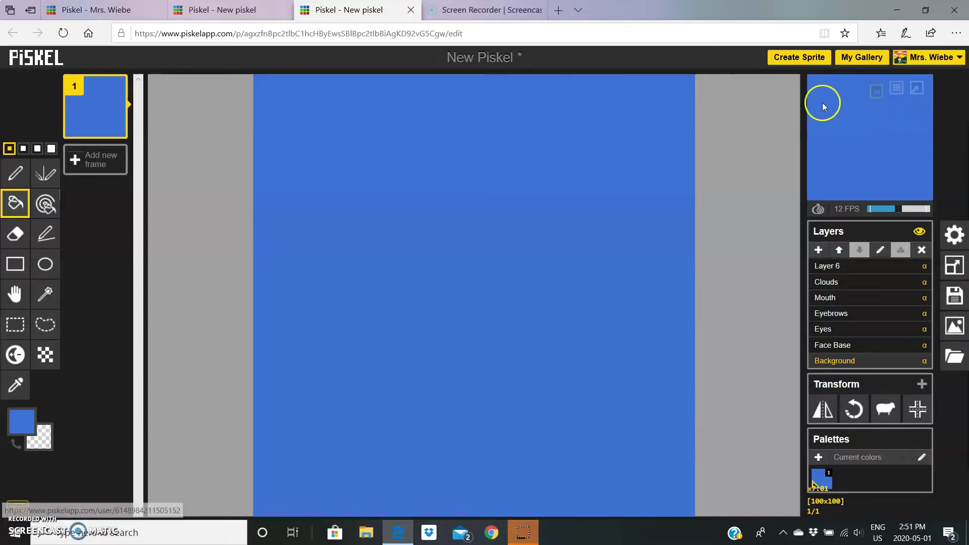
Step: Draw a dark green #166123 hill outline across the lower canvas with the third pen size and fill the area below it
key("p")
left_click(22, 421)
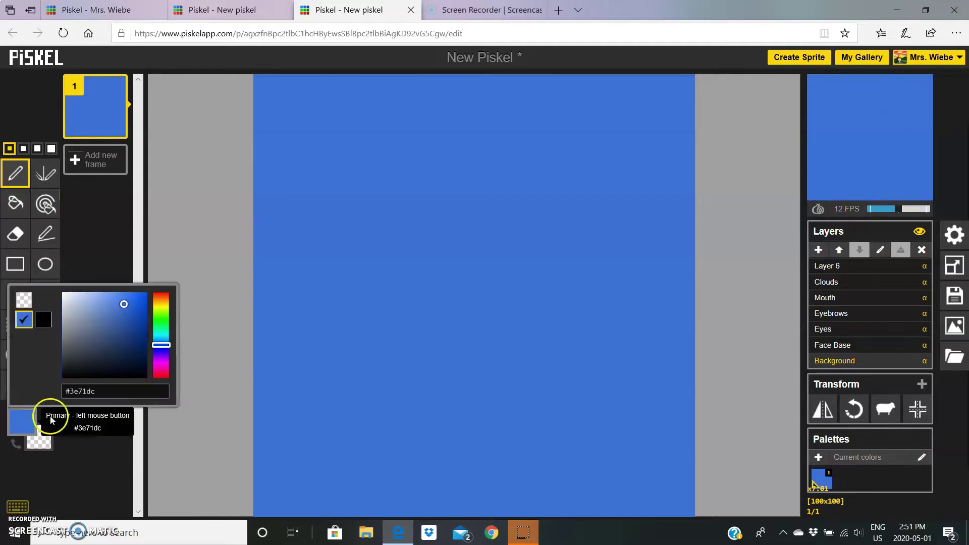
mouse_move(151, 337)
left_mouse_down()
mouse_move(161, 322)
mouse_move(128, 346)
left_mouse_up()
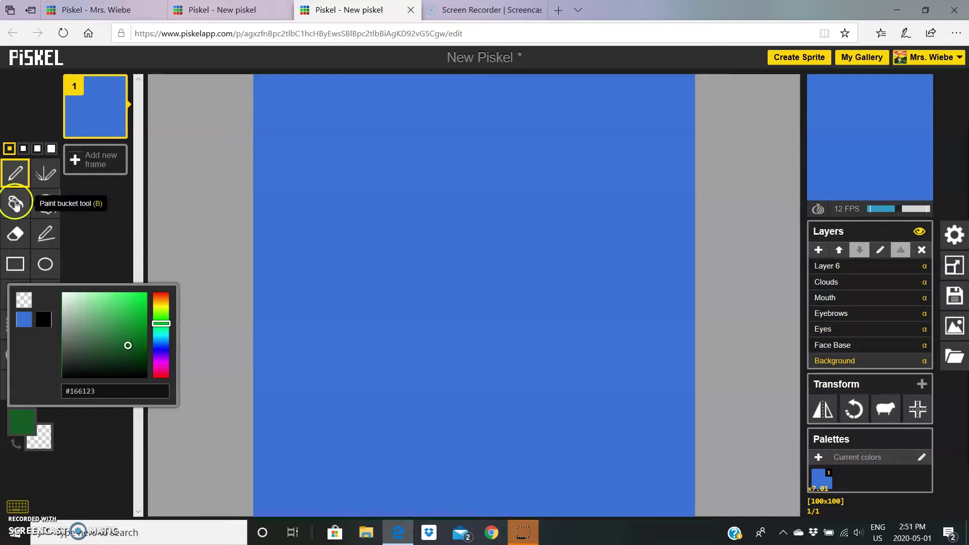
left_click(37, 149)
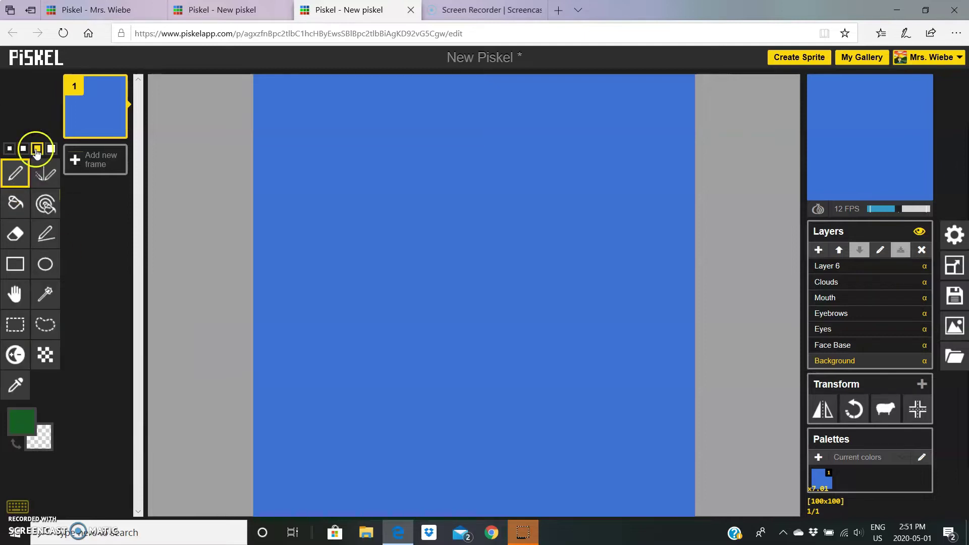
left_click(261, 408)
mouse_move(265, 413)
left_mouse_down()
mouse_move(337, 366)
mouse_move(432, 373)
mouse_move(504, 345)
mouse_move(695, 399)
left_mouse_up()
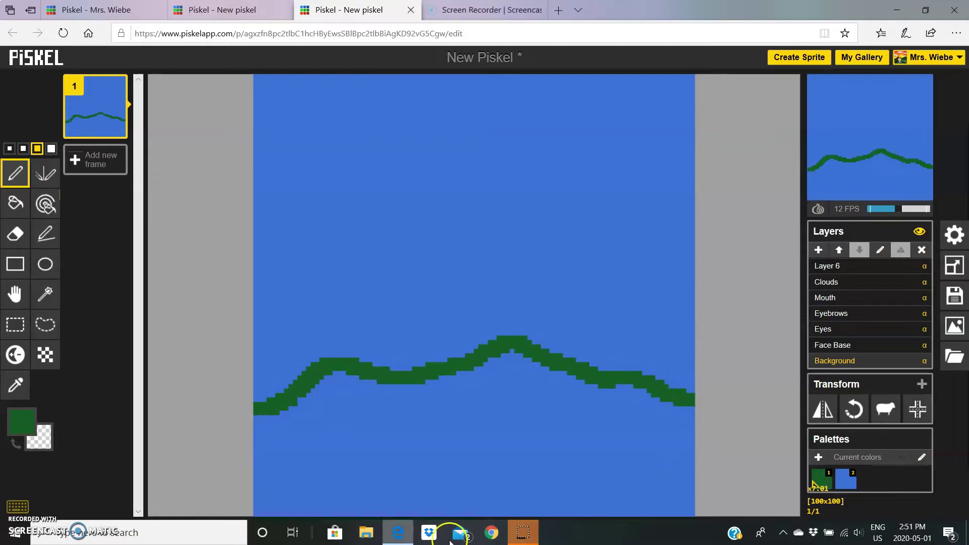
left_click(11, 203)
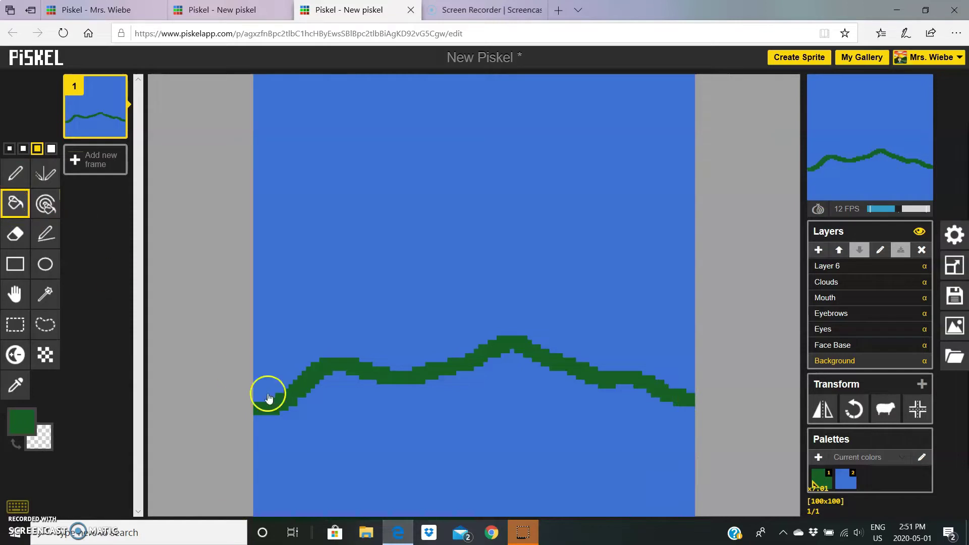
left_click(393, 430)
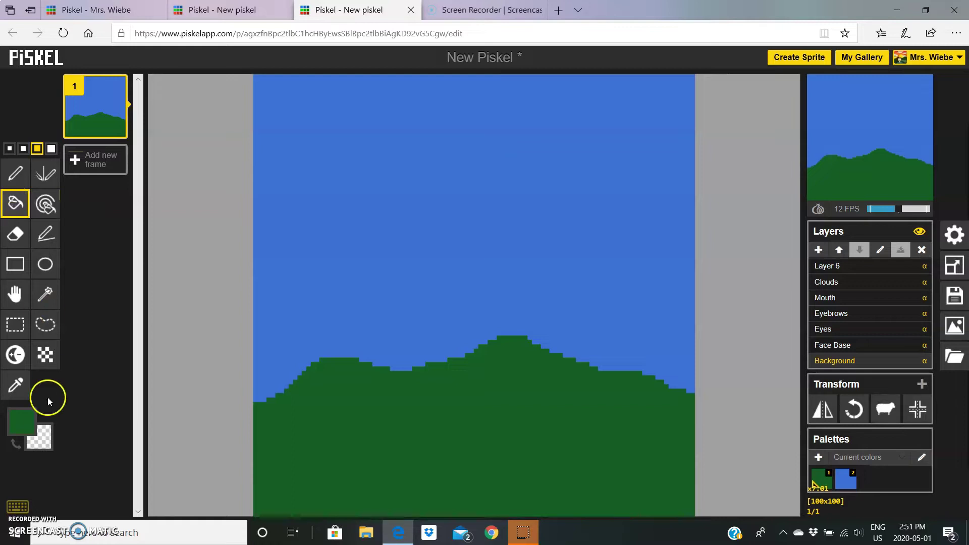
Step: Draw a light green mountain outline rising behind the dark green hills and fill the area between them
left_click(21, 422)
left_click(129, 326)
left_click(108, 311)
left_click(15, 173)
mouse_move(361, 355)
left_mouse_down()
mouse_move(656, 353)
mouse_move(692, 383)
left_mouse_up()
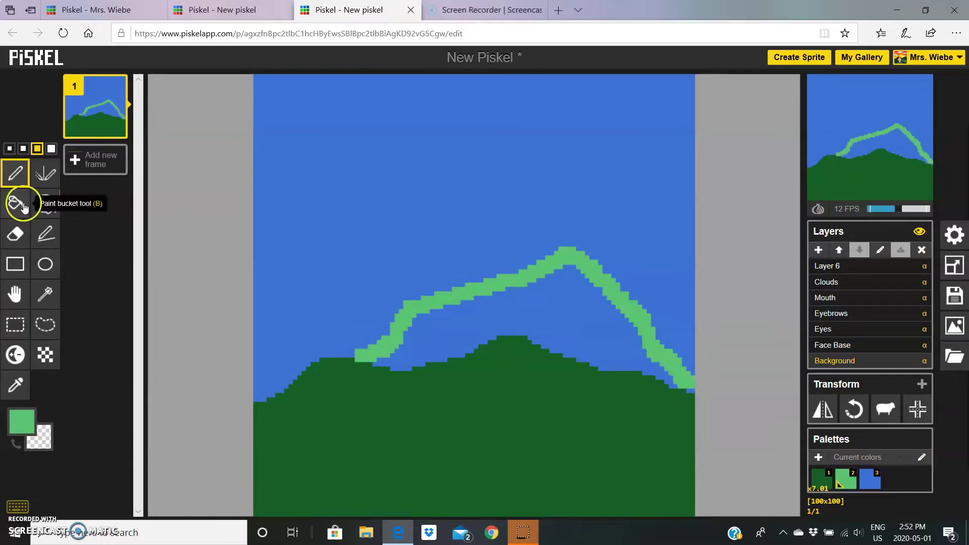
left_click(23, 204)
left_click(659, 376)
Step: Draw a very dark green foreground hill outline along the bottom of the canvas and fill the area below it
left_click(22, 422)
left_click(108, 357)
left_click(16, 173)
left_click_drag(255, 492, 694, 510)
left_click(15, 203)
left_click(497, 503)
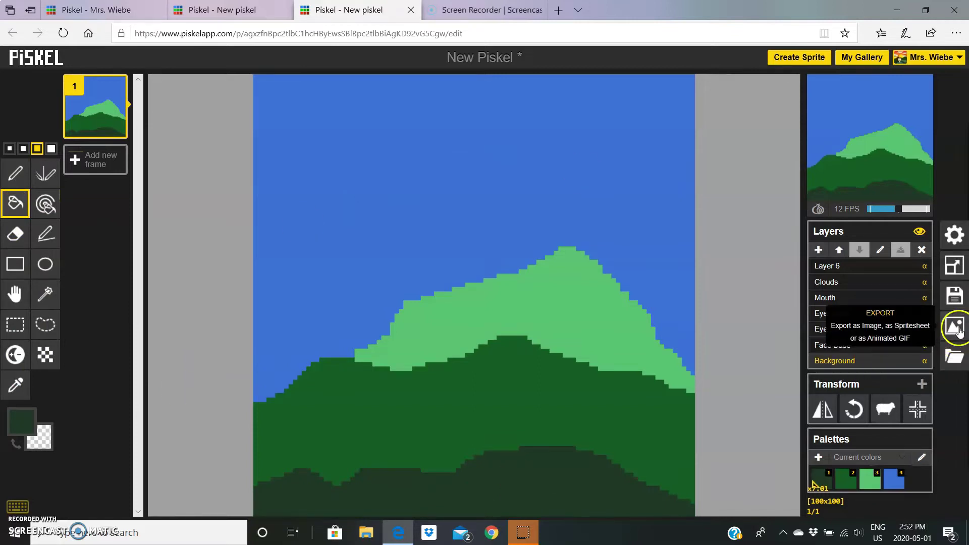
Step: Title the sprite with the owner's name followed by "GIF Example" and save it to the online gallery
left_click(956, 298)
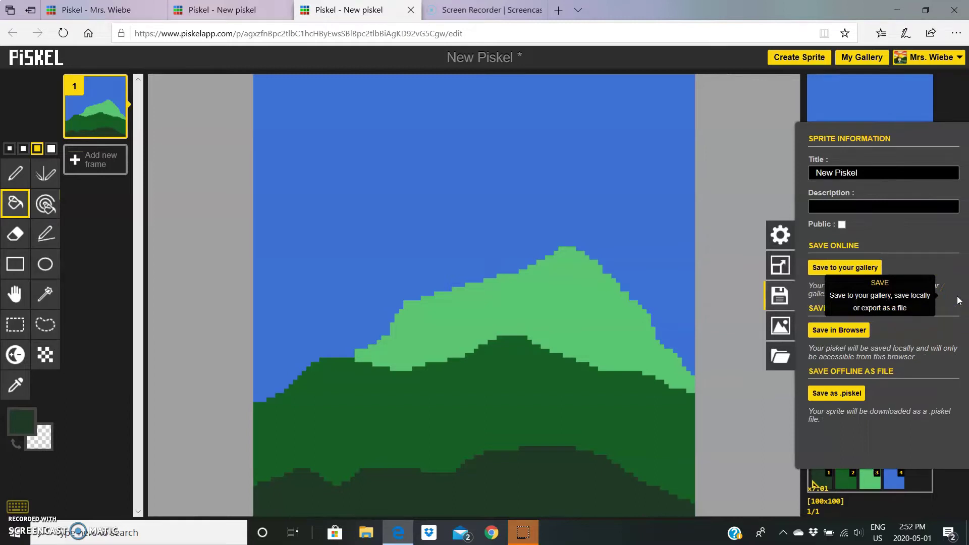
left_click(866, 173)
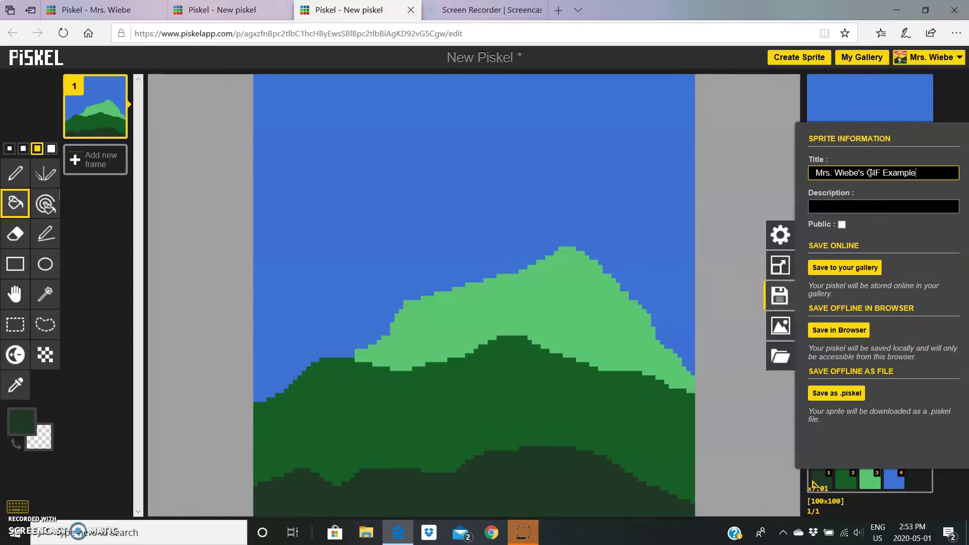
left_click(850, 268)
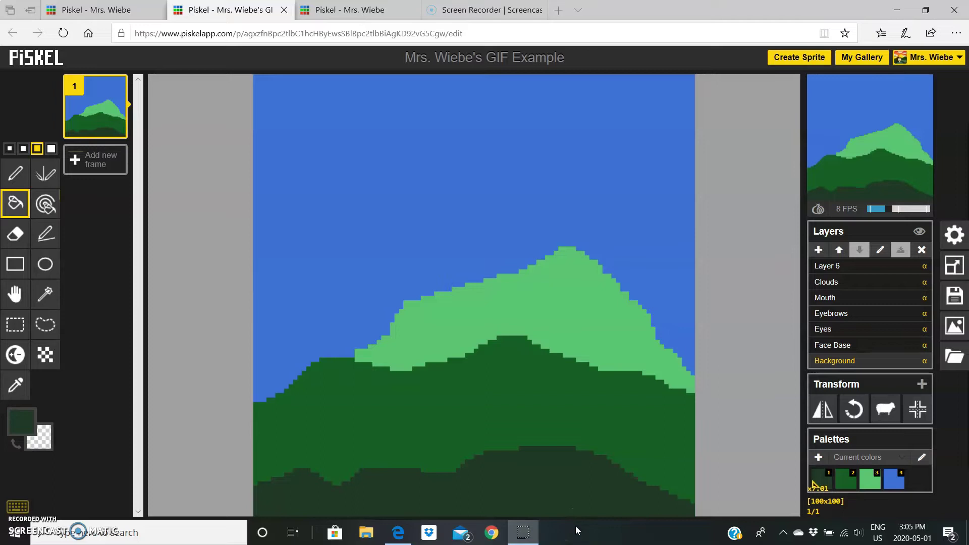
Step: Select the Face Base layer and raise the layer opacity preference so the background layer shows through while drawing
left_click(838, 347)
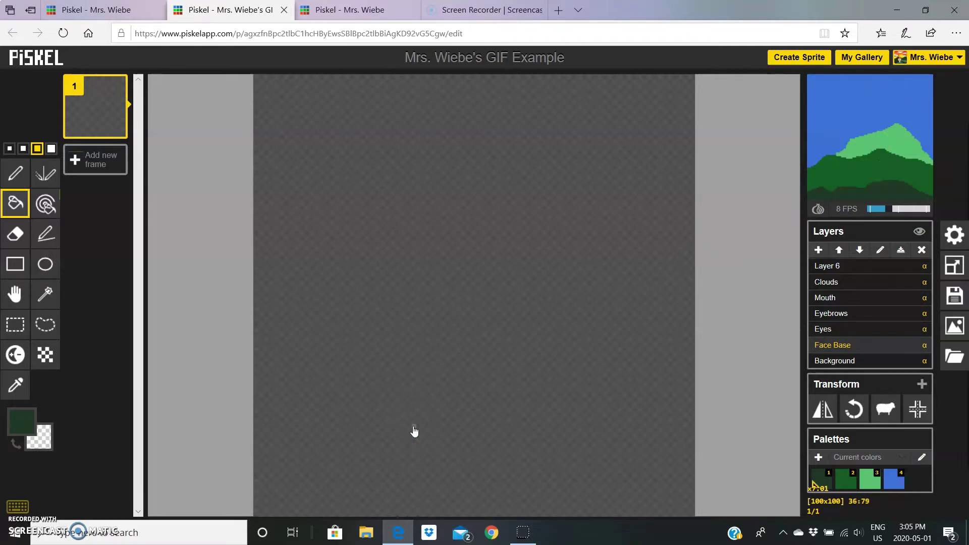
left_click(956, 237)
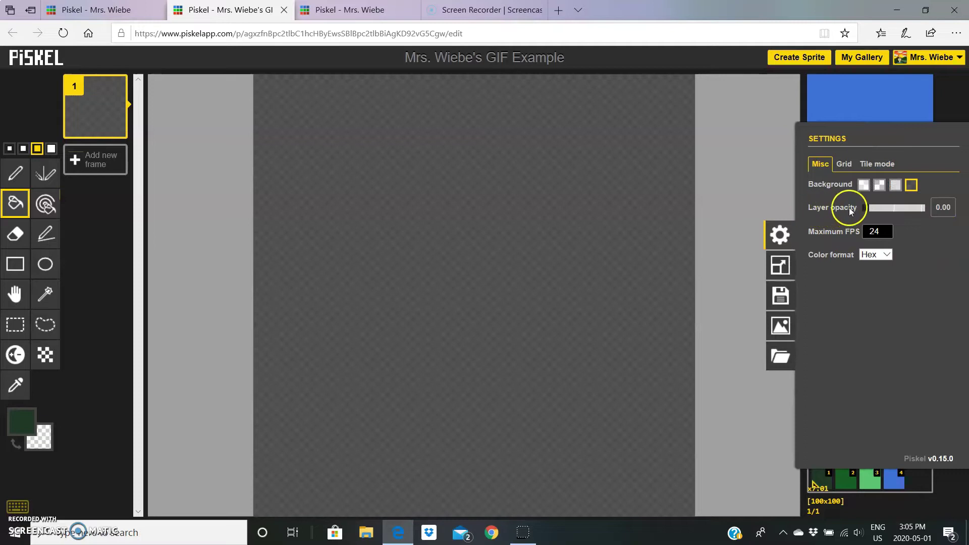
left_click_drag(867, 208, 892, 207)
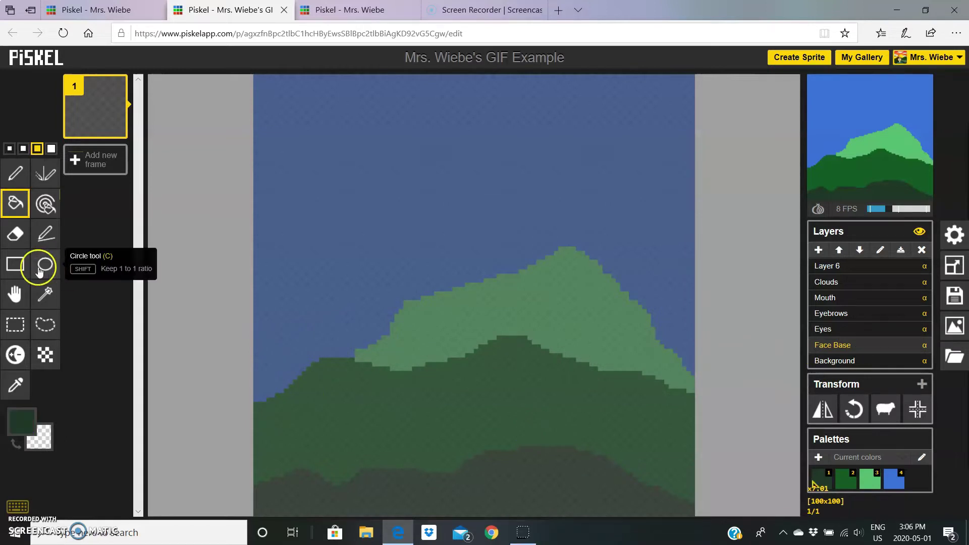
Step: Draw an upright oval head in skin tone #f3d891 in front of the hills with the smallest circle outline and fill it
left_click(47, 267)
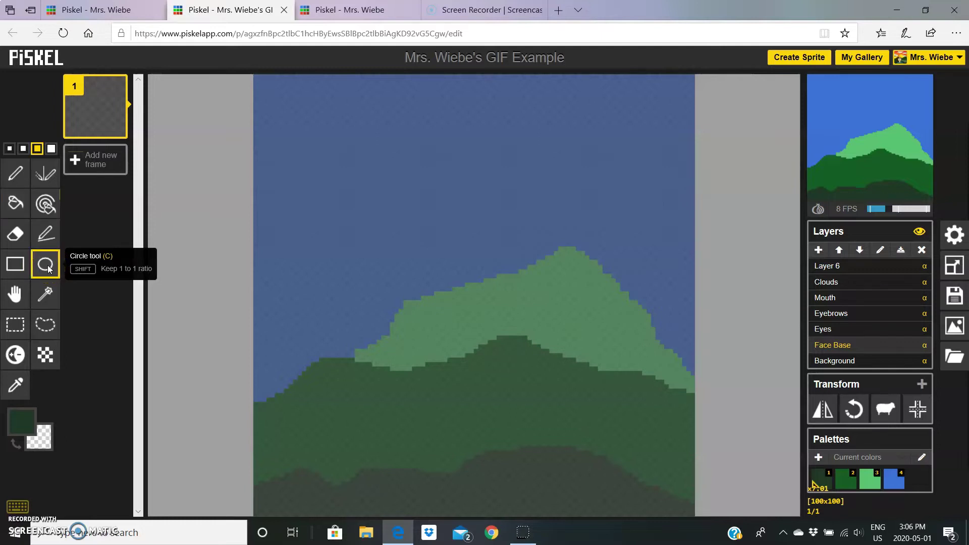
left_click(26, 424)
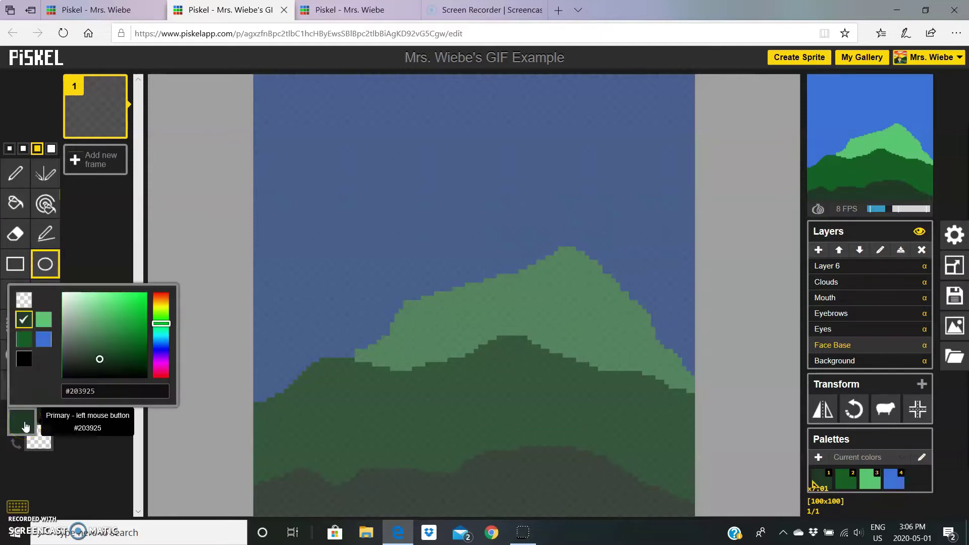
left_click(161, 303)
left_click(96, 296)
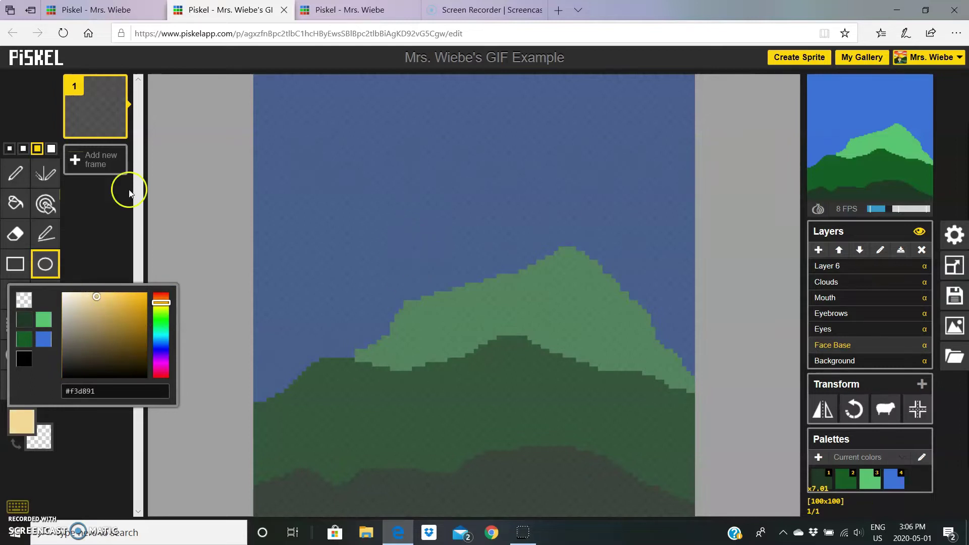
left_click(10, 148)
mouse_move(371, 272)
left_mouse_down()
mouse_move(464, 400)
mouse_move(428, 437)
left_mouse_up()
left_click(15, 204)
left_click(400, 328)
Step: Add a filled rectangular neck and a wide, flat ellipse for the shoulders below the head, smoothing their join with the smallest pen
key("r")
left_click(15, 204)
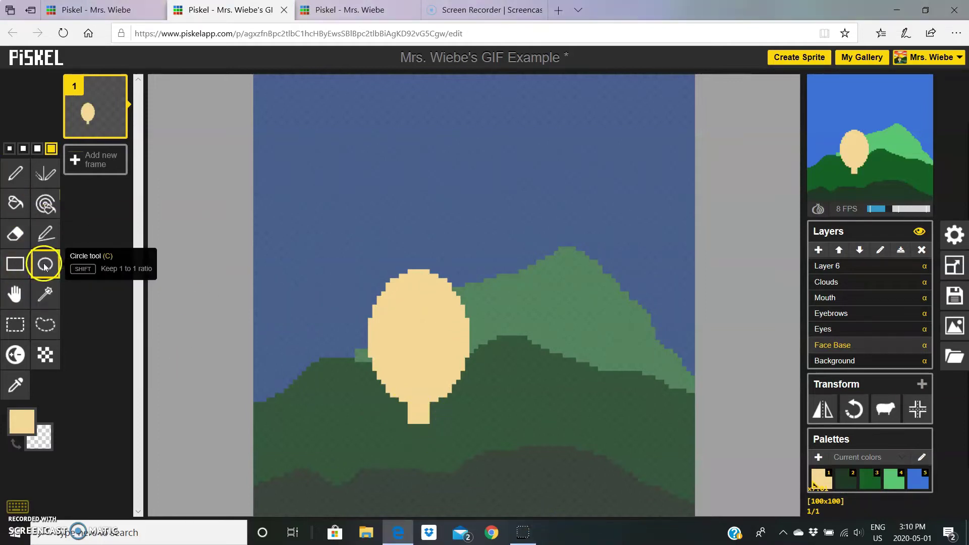
left_click_drag(348, 435, 495, 461)
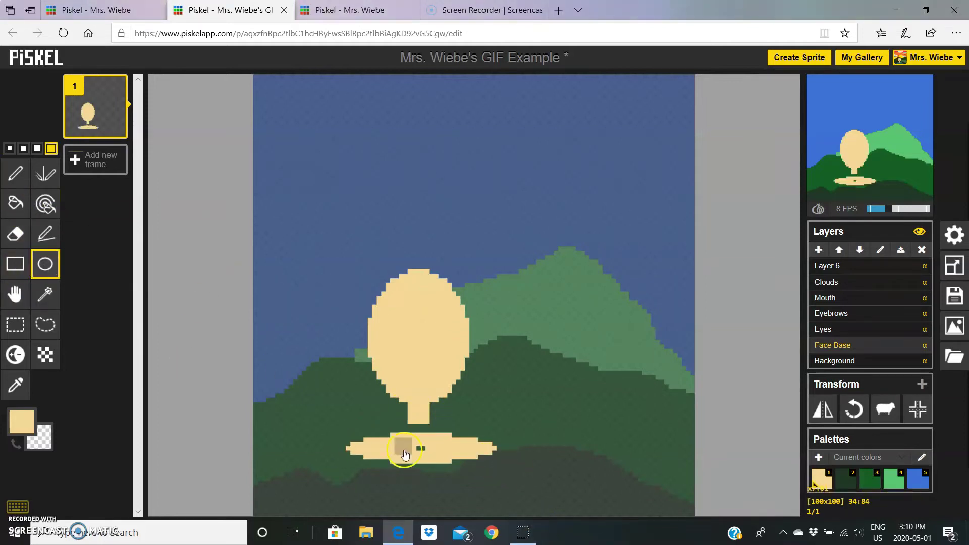
left_click(10, 148)
left_click(15, 173)
mouse_move(420, 450)
left_mouse_down()
mouse_move(410, 426)
mouse_move(437, 431)
mouse_move(423, 430)
mouse_move(428, 437)
left_mouse_up()
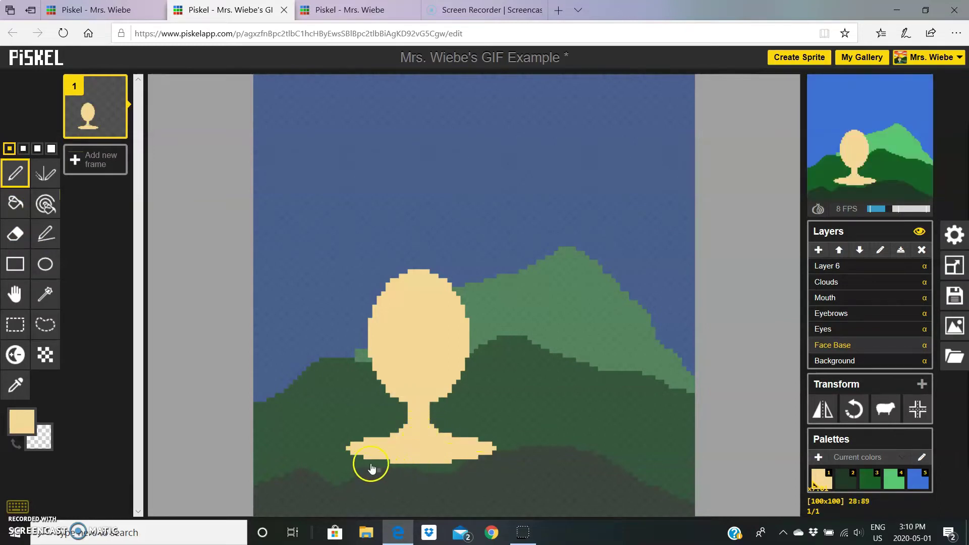
Step: Outline both arms from the shoulders down to the canvas edge in the skin tone and fill them
left_click_drag(347, 448, 304, 514)
left_click_drag(373, 461, 338, 515)
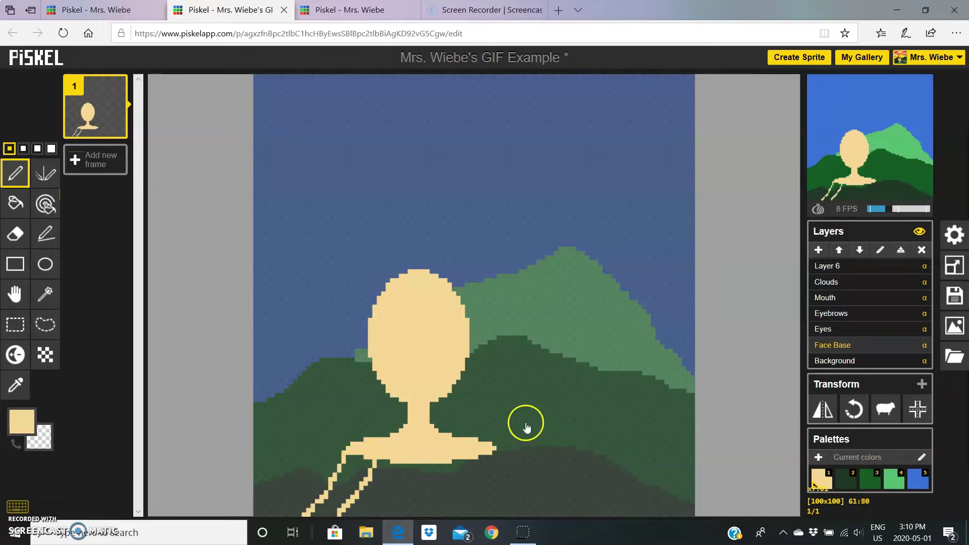
left_click_drag(496, 447, 490, 517)
left_click_drag(463, 461, 468, 513)
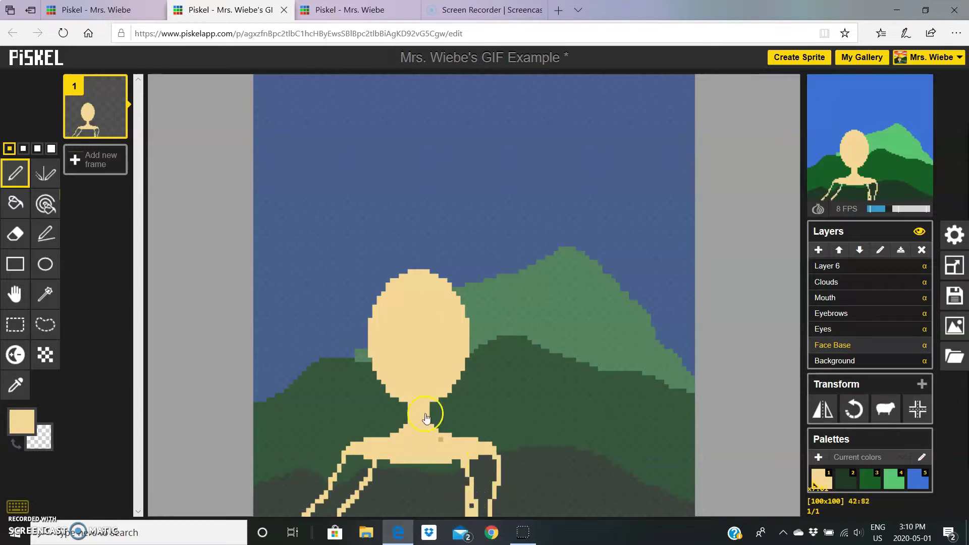
left_click(17, 207)
left_click(354, 473)
left_click(488, 472)
left_click(471, 506)
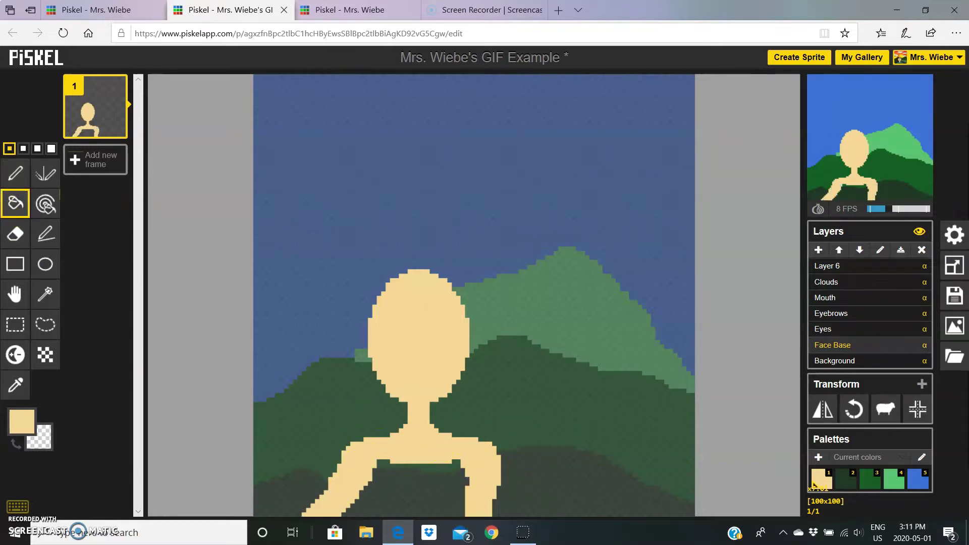
Step: Draw a purple tank top outline with a scooped neckline, straps and sides using the second pen size, and fill the torso
left_click(15, 264)
left_click(30, 416)
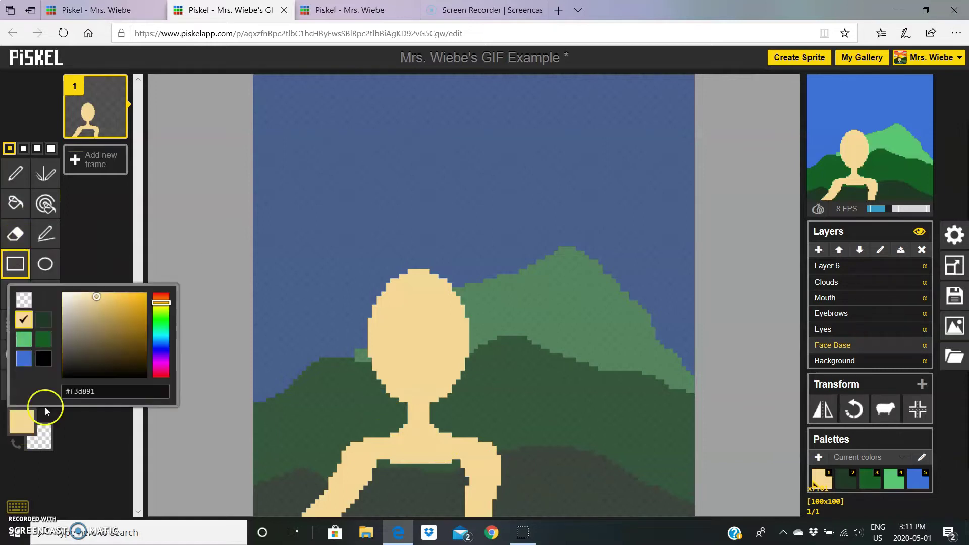
left_click(161, 359)
left_click(123, 300)
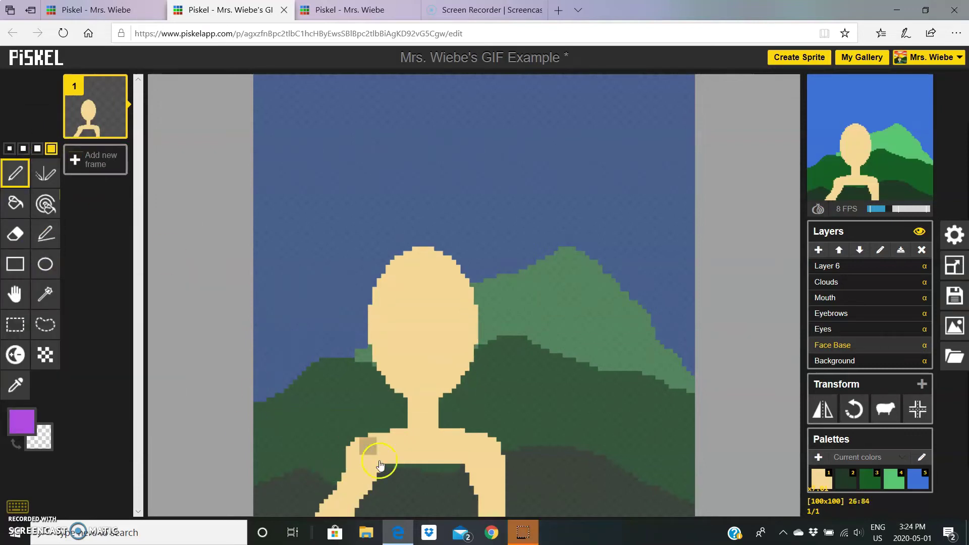
mouse_move(390, 468)
left_mouse_down()
mouse_move(449, 478)
mouse_move(452, 465)
left_mouse_up()
left_click(23, 148)
mouse_move(469, 433)
left_mouse_down()
mouse_move(430, 465)
mouse_move(382, 438)
left_mouse_up()
mouse_move(445, 449)
left_mouse_down()
mouse_move(475, 452)
mouse_move(474, 512)
left_mouse_up()
left_click_drag(387, 455, 363, 518)
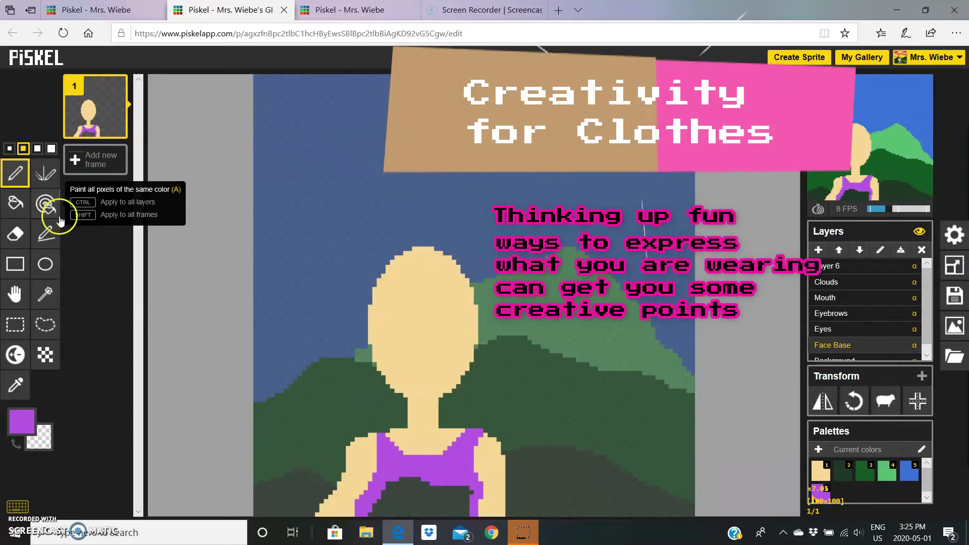
left_click(15, 203)
left_click(443, 510)
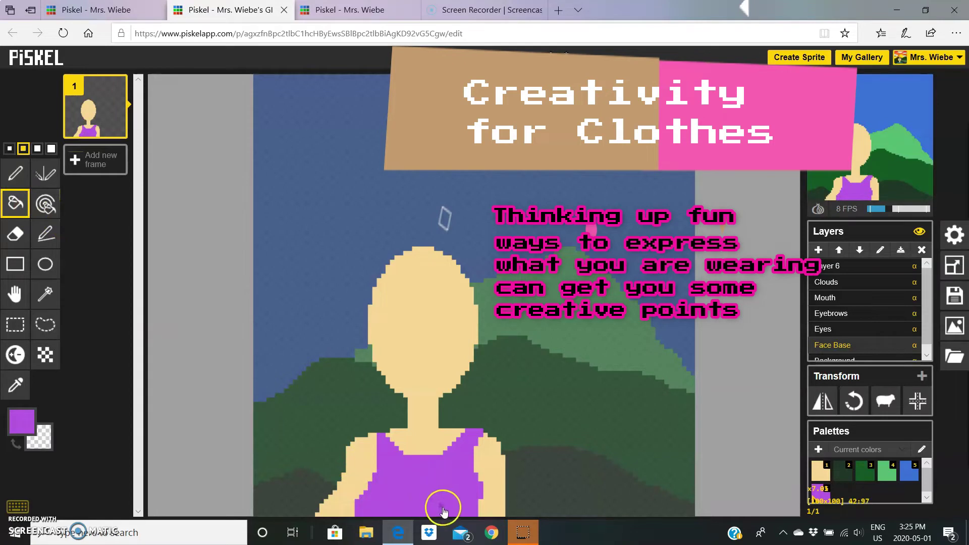
Step: Try filling the arm on the canvas's right side with purple and undo the fill
left_click(498, 471)
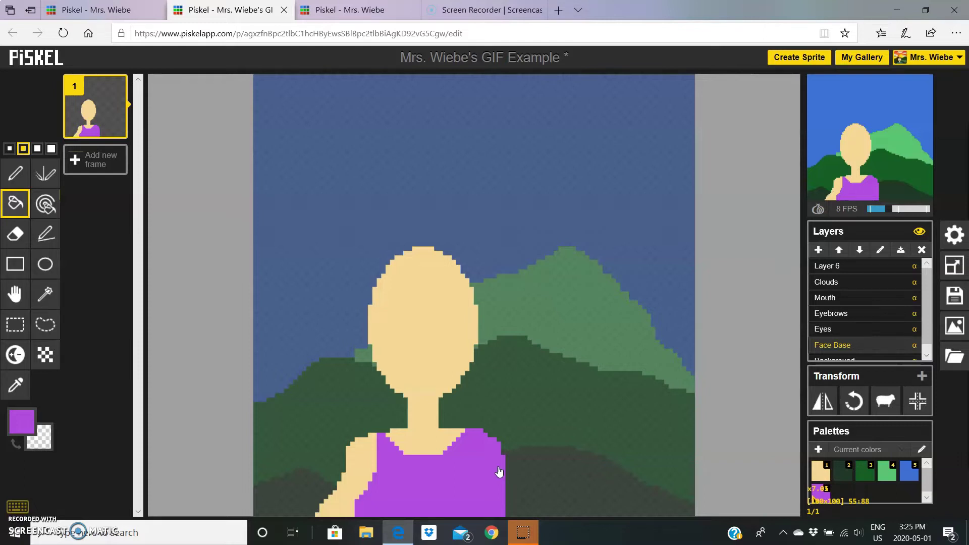
key("ctrl+z")
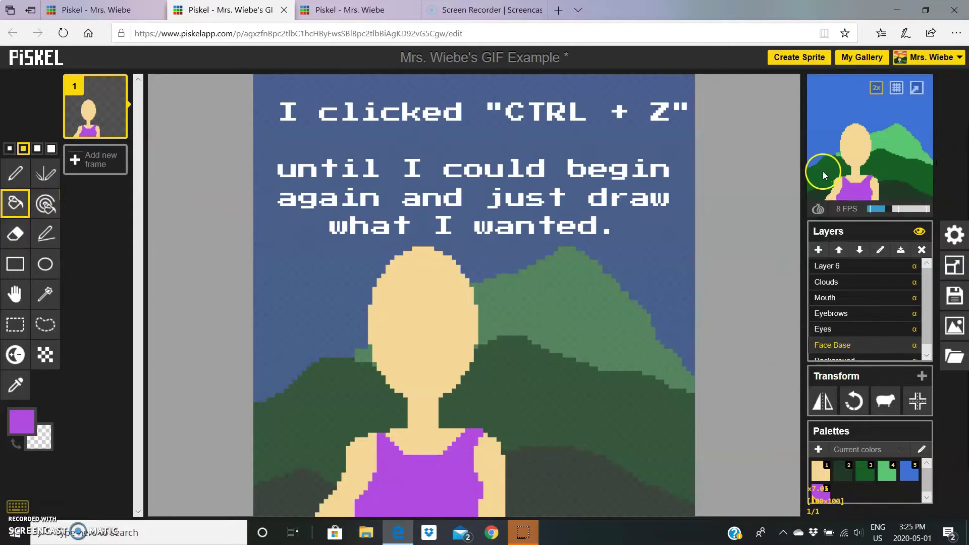
Step: Touch up the edge pixels of the tank top's right-hand strap with the smallest pen
left_click(288, 252)
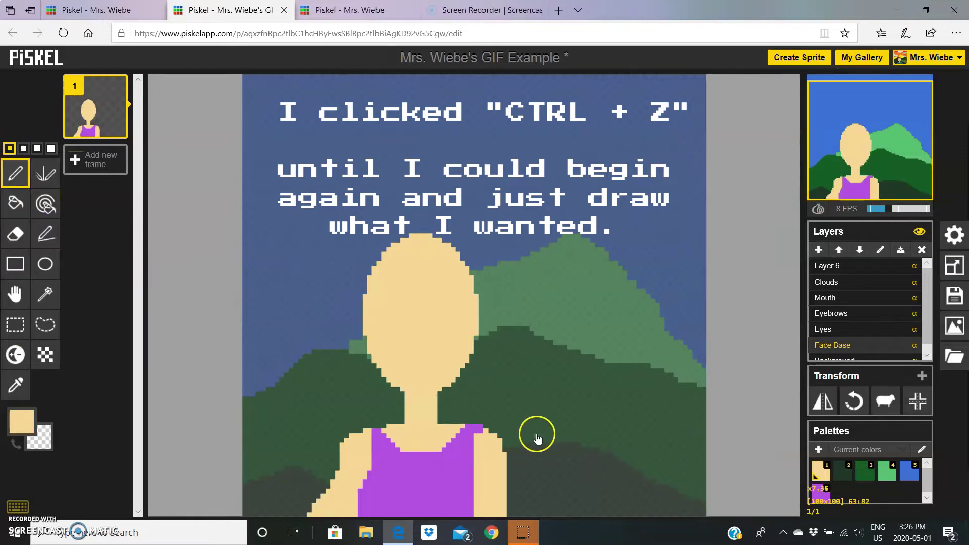
left_click(481, 431)
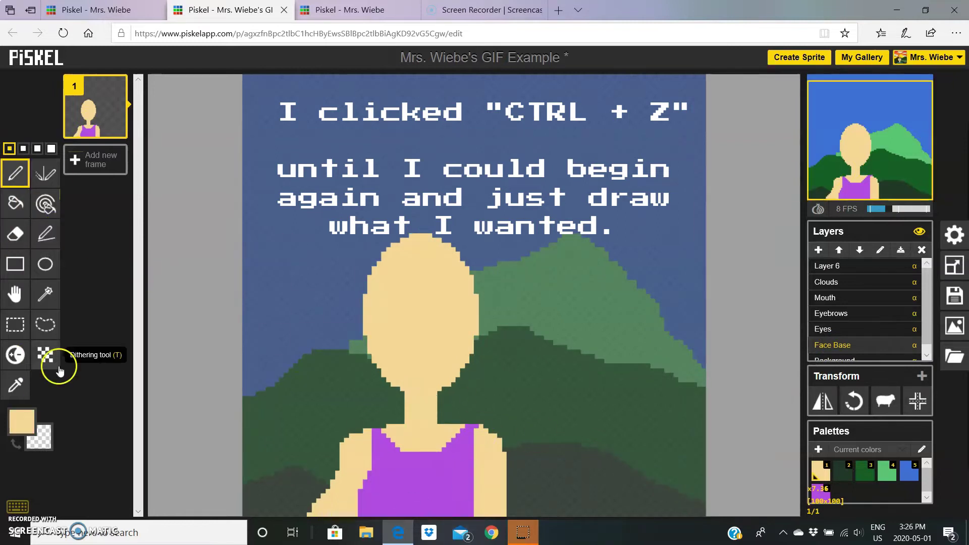
left_click(21, 421)
left_click(24, 320)
left_click(477, 434)
Step: Paint an irregular pattern of dark purple spots and patches over the tank top and its neckline with the second pen size
left_click(23, 148)
mouse_move(476, 484)
left_mouse_down()
mouse_move(472, 500)
mouse_move(472, 472)
left_mouse_up()
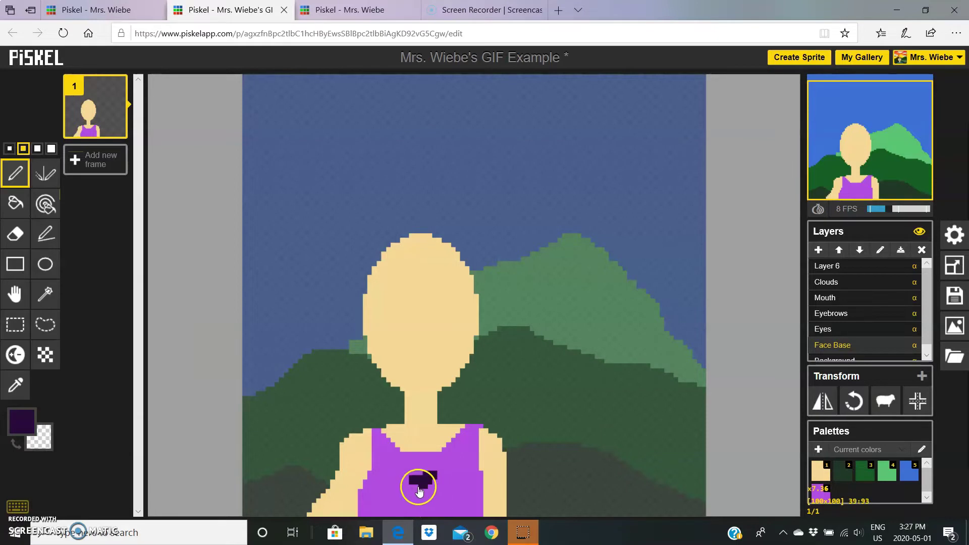
left_click(460, 437)
left_click(446, 452)
left_click(428, 456)
left_click(405, 456)
left_click(386, 443)
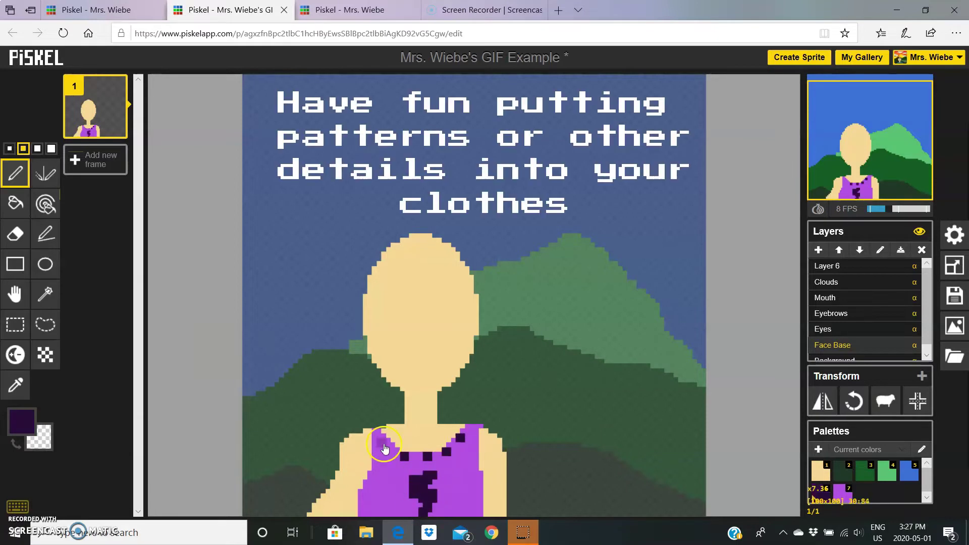
left_click(377, 433)
mouse_move(411, 502)
left_mouse_down()
mouse_move(474, 510)
mouse_move(375, 489)
mouse_move(422, 460)
mouse_move(457, 454)
left_mouse_up()
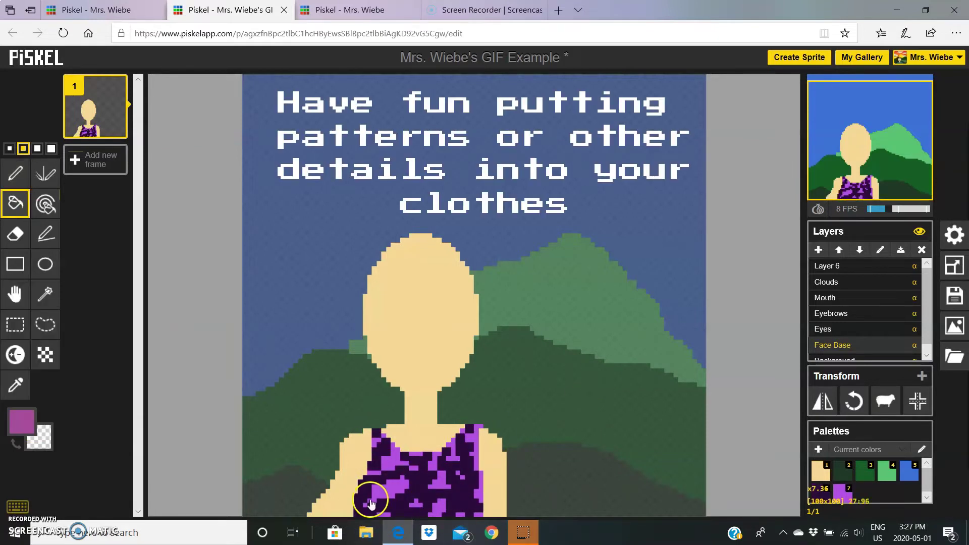
left_click(397, 497)
left_click(383, 513)
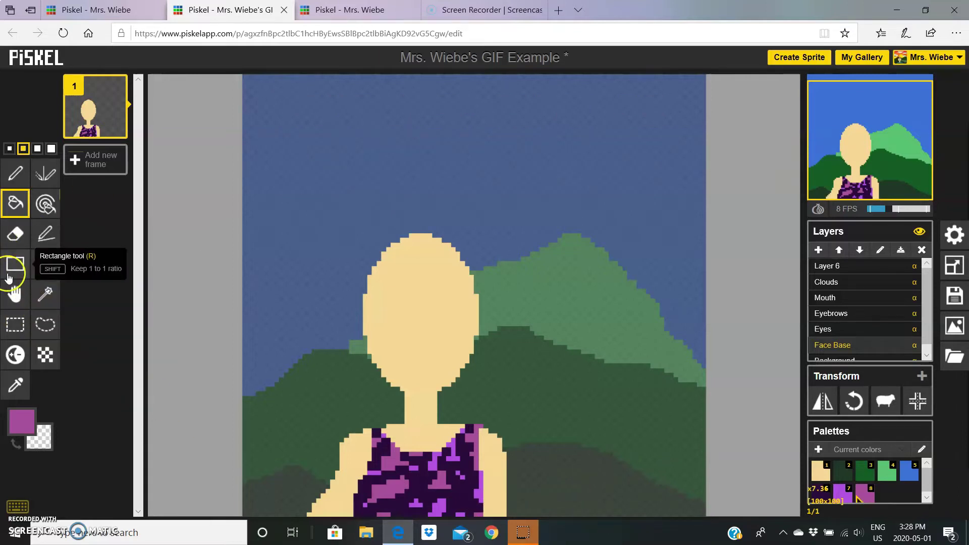
Step: Sketch the hair around the head in dark brown #321107, with a fringe across the forehead and long strands down both sides
left_click(21, 421)
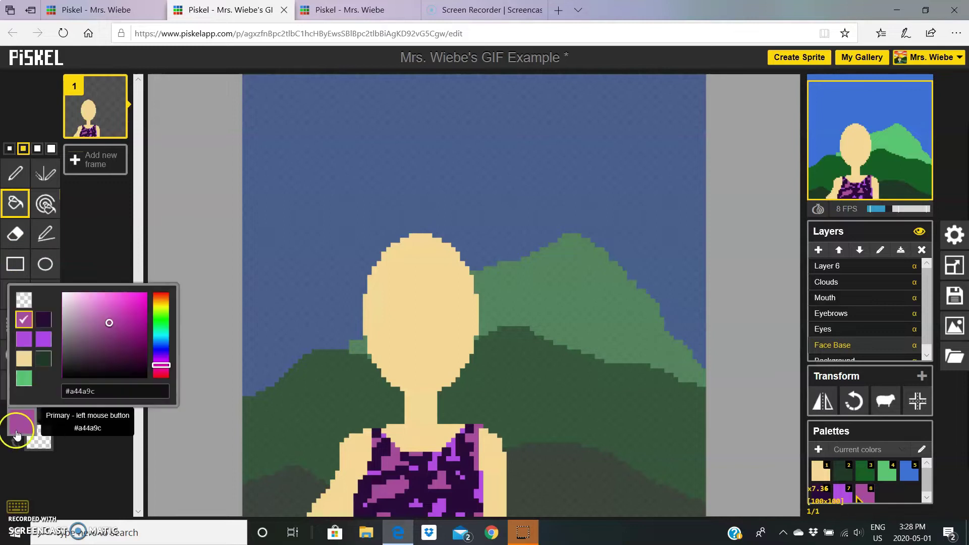
left_click(158, 298)
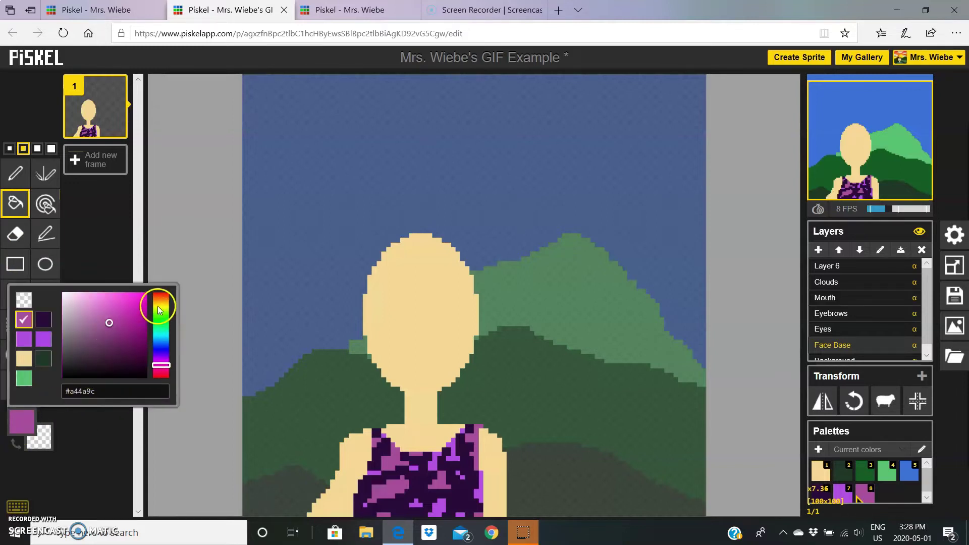
left_click(125, 351)
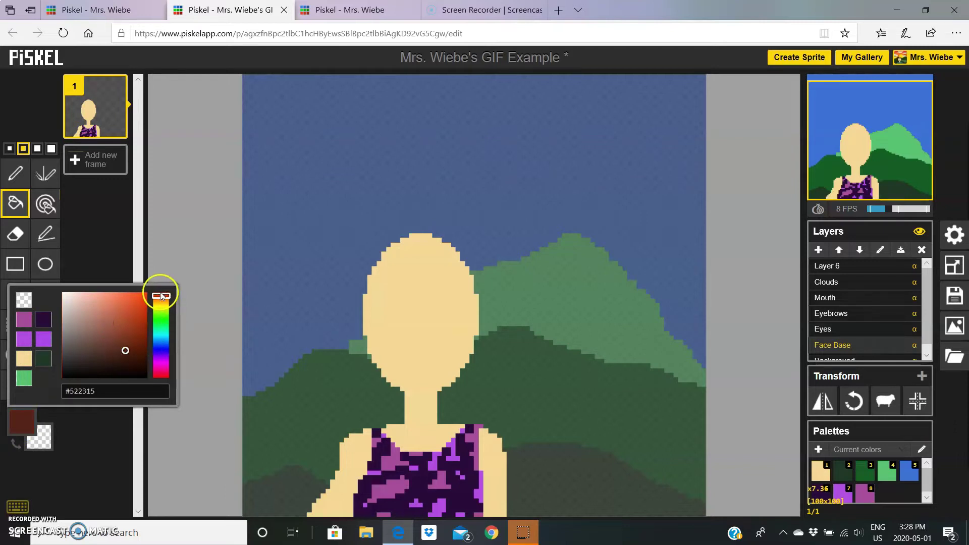
left_click(135, 359)
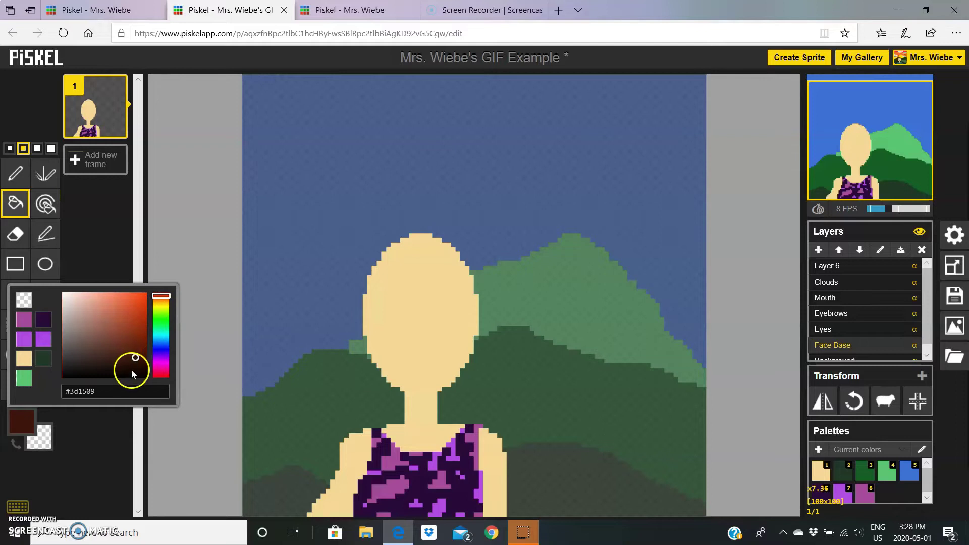
left_click(134, 361)
left_click(15, 173)
left_click_drag(478, 296, 365, 301)
mouse_move(476, 293)
left_mouse_down()
mouse_move(408, 241)
mouse_move(365, 298)
left_mouse_up()
left_click_drag(436, 246, 352, 426)
left_click_drag(419, 238, 481, 425)
mouse_move(371, 290)
left_mouse_down()
mouse_move(360, 333)
mouse_move(422, 227)
mouse_move(493, 395)
mouse_move(493, 364)
mouse_move(496, 380)
left_mouse_up()
Step: Fill the enclosed areas of the hair outline with the dark brown, including the small gaps at the crown
key("b")
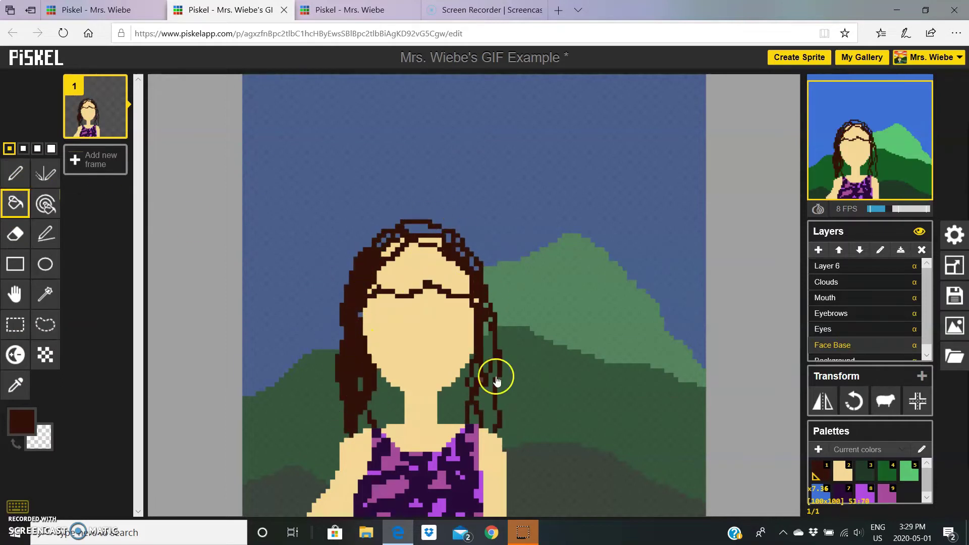
left_click(489, 386)
left_click(424, 269)
scroll(495, 272, "up", 10)
left_click(437, 239)
scroll(483, 275, "down", 9)
Step: Thicken the right side of the hair with the second pen size and add loose wavy strands falling over both shoulders
left_click(15, 173)
left_click(23, 149)
left_click_drag(497, 333, 489, 276)
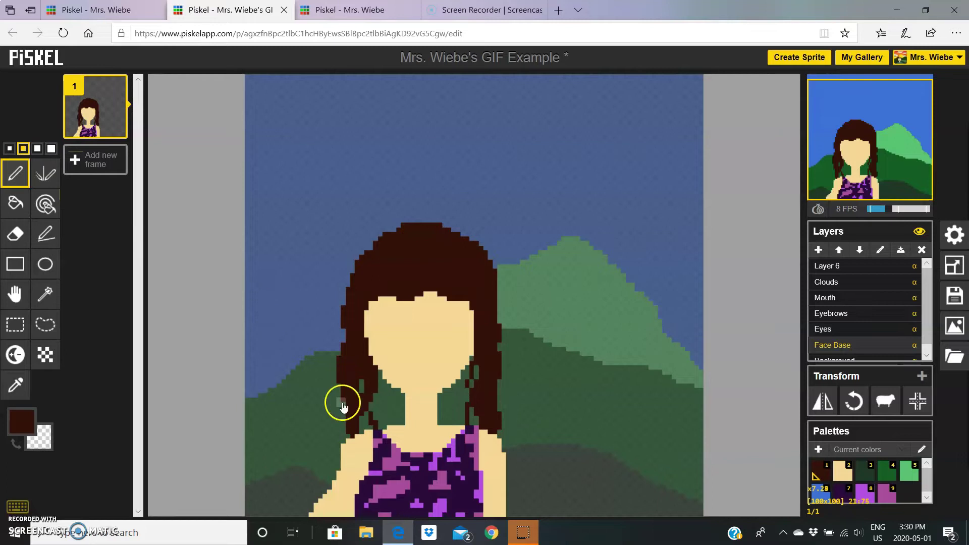
left_click_drag(342, 405, 316, 441)
left_click_drag(504, 293, 536, 439)
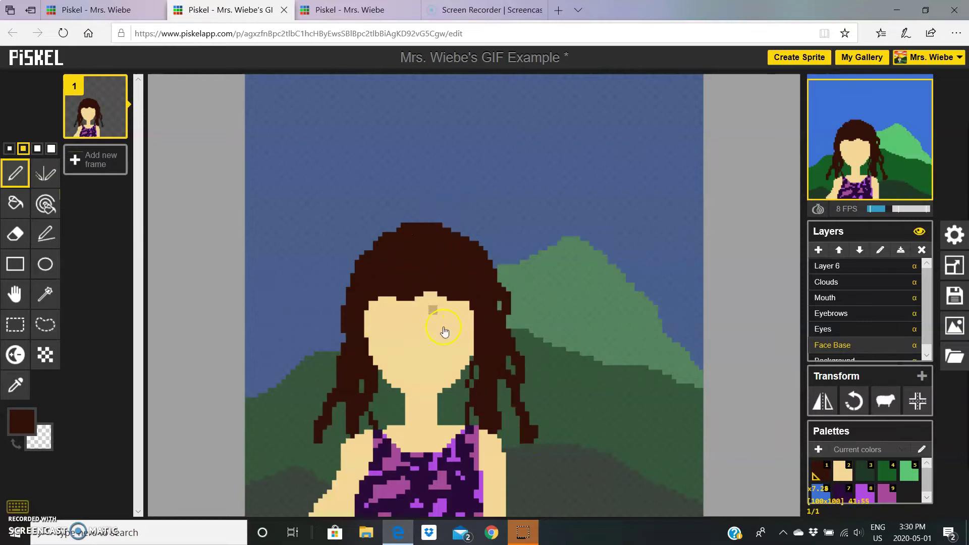
Step: Paint shadow strokes in very dark brown #1d0c06 along the hair's sides and above the fringe
left_click(25, 420)
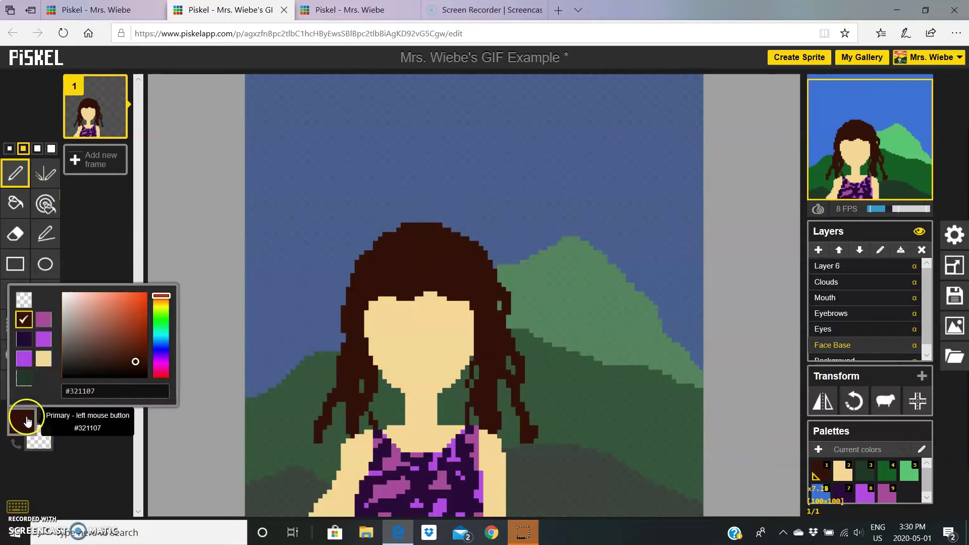
left_click(127, 368)
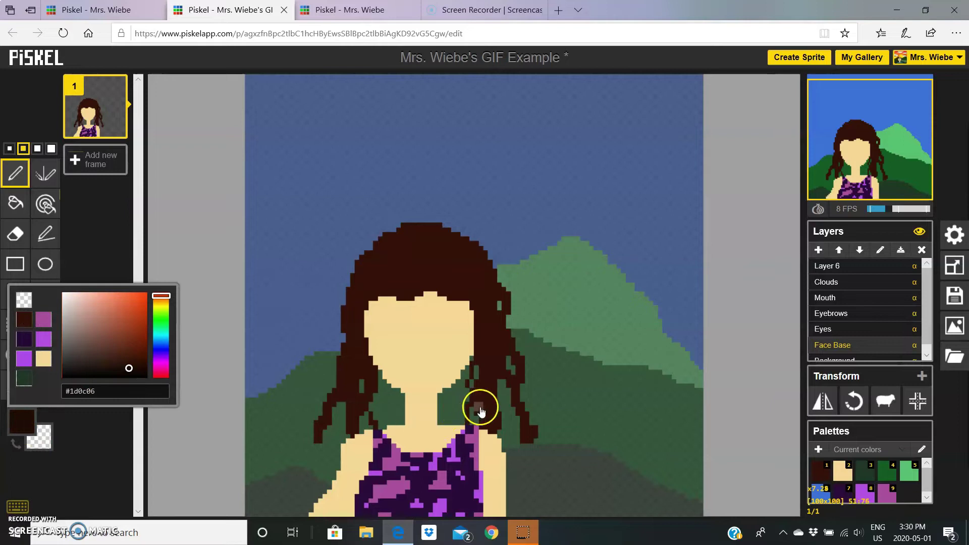
left_click_drag(480, 408, 484, 343)
mouse_move(360, 360)
left_mouse_down()
mouse_move(350, 396)
mouse_move(367, 280)
mouse_move(450, 283)
left_mouse_up()
left_click_drag(457, 263, 499, 324)
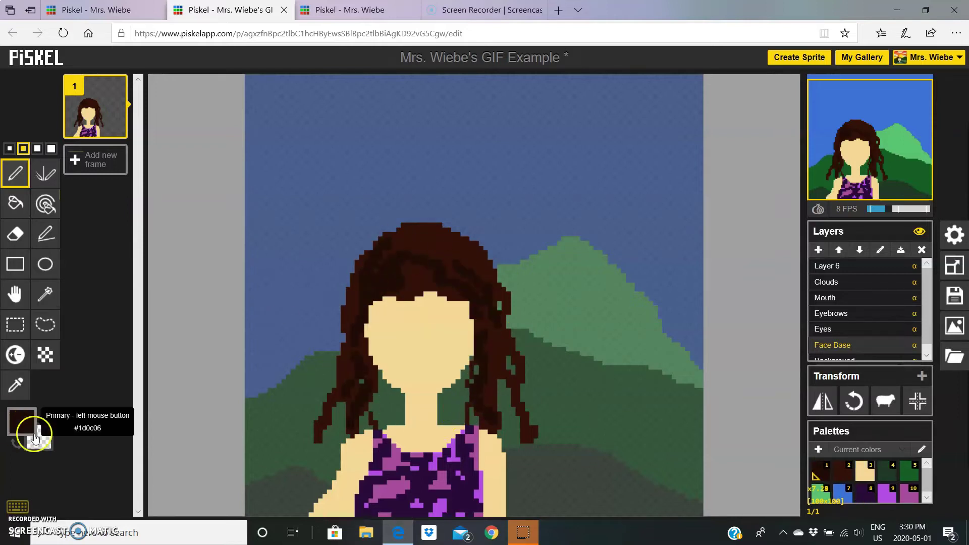
Step: Paint reddish-brown highlight strokes over the crown and outer sides of the hair with the second pen size
left_click(26, 423)
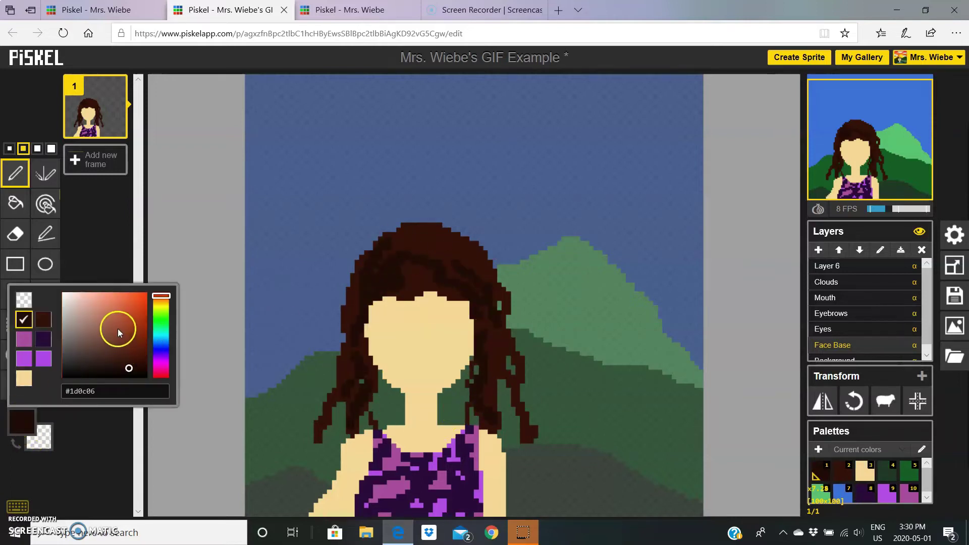
mouse_move(133, 333)
left_mouse_down()
mouse_move(135, 345)
mouse_move(138, 329)
left_mouse_up()
left_click(19, 425)
left_click(19, 425)
left_click(132, 343)
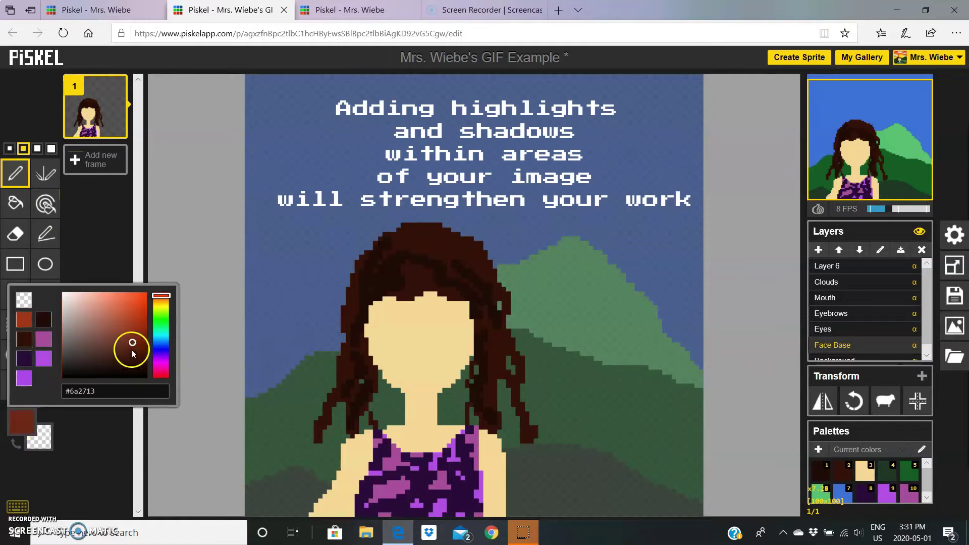
left_click(133, 350)
left_click_drag(451, 233, 434, 240)
left_click_drag(504, 336, 512, 386)
left_click_drag(351, 293, 350, 318)
left_click_drag(447, 242, 486, 272)
left_click_drag(361, 260, 352, 277)
Step: Add fine reddish-brown highlights to the loose strands on both sides of the hair with the smallest pen size
left_click(10, 149)
left_click_drag(344, 343, 326, 408)
left_click_drag(522, 403, 535, 431)
left_click_drag(508, 298, 509, 328)
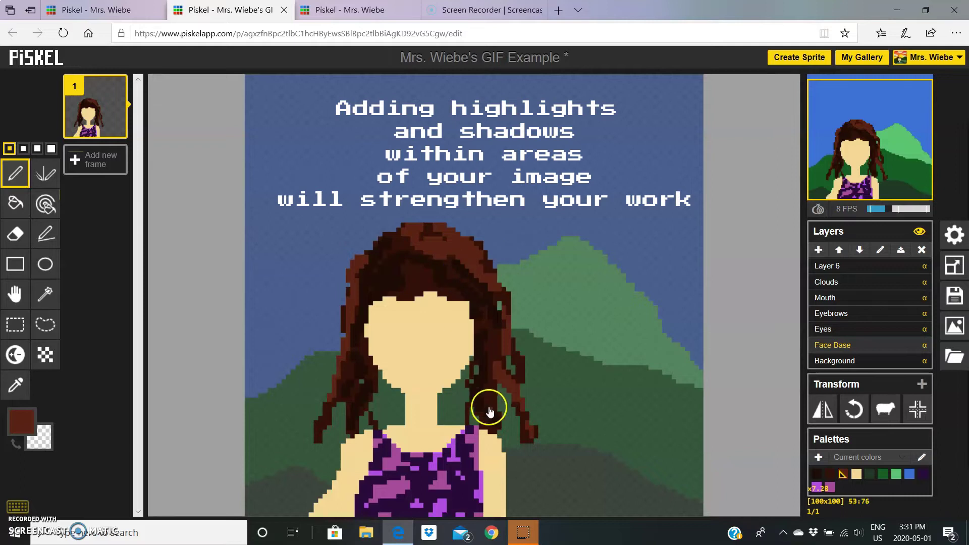
scroll(547, 368, "up", 3)
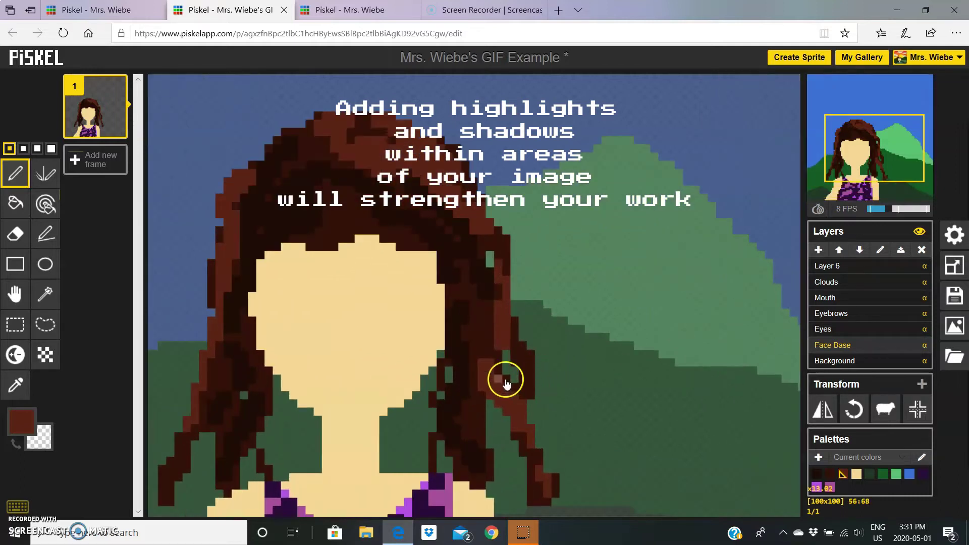
Step: Sample the face's skin colour, darken it to #d9bc71, and draw the nose's lower shadow on the face with the one-pixel pen
left_click(15, 388)
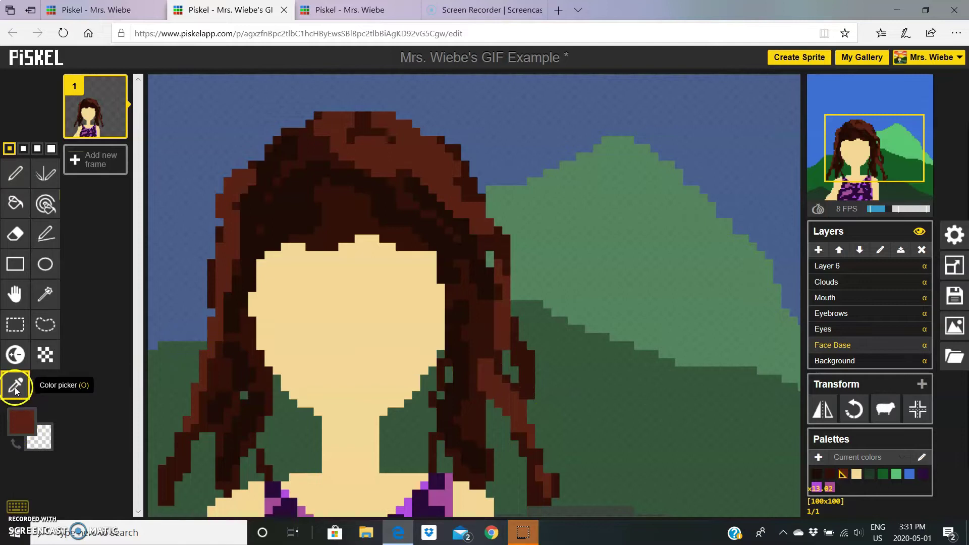
left_click(312, 339)
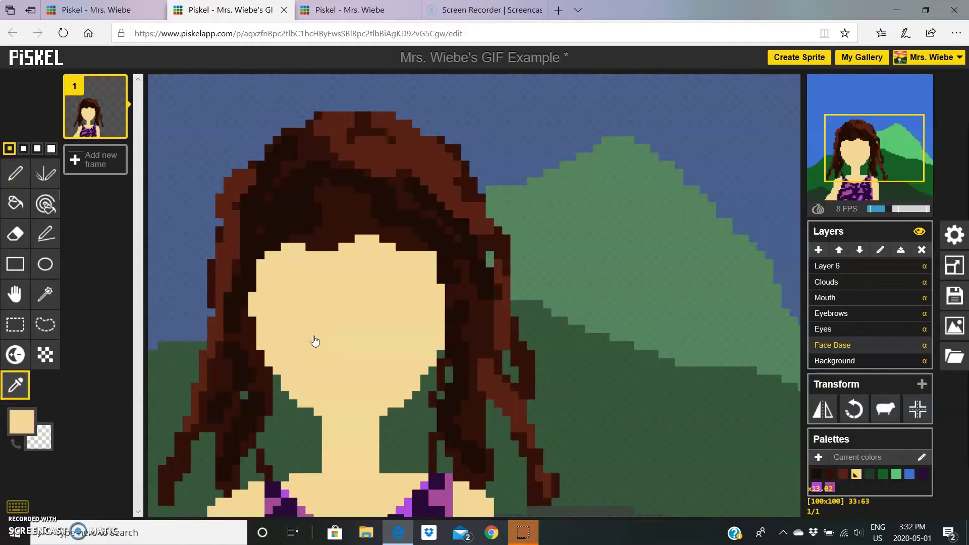
left_click(20, 423)
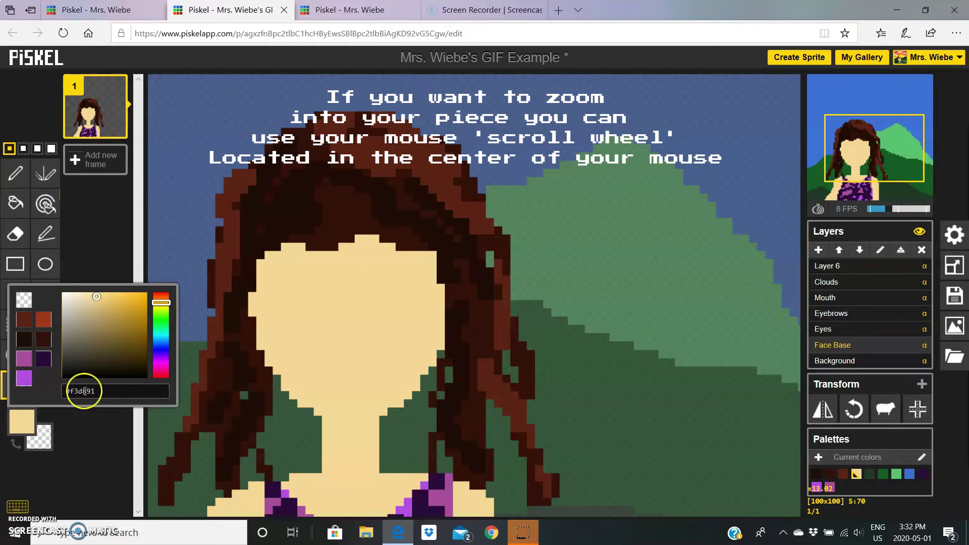
left_click(95, 306)
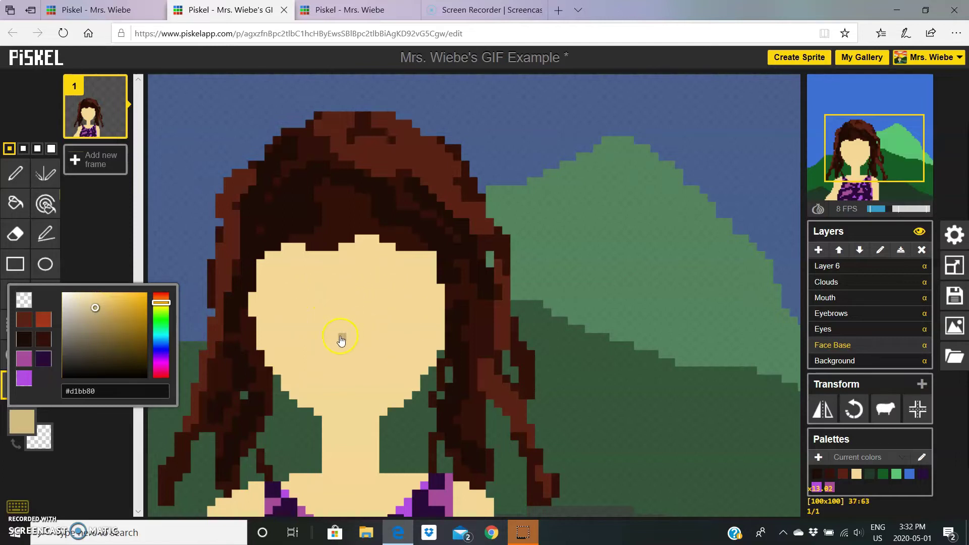
left_click(341, 341)
left_click(15, 173)
left_click(23, 149)
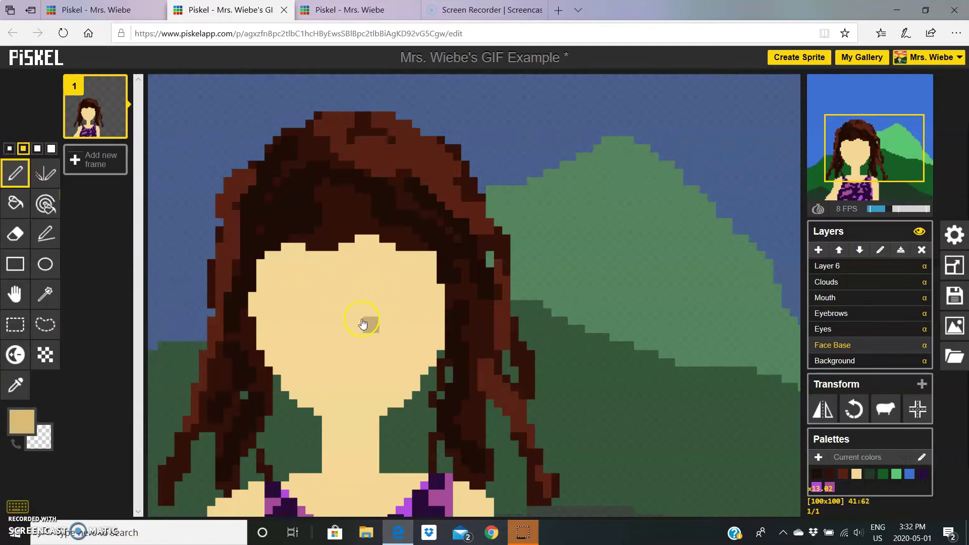
key("bracketleft")
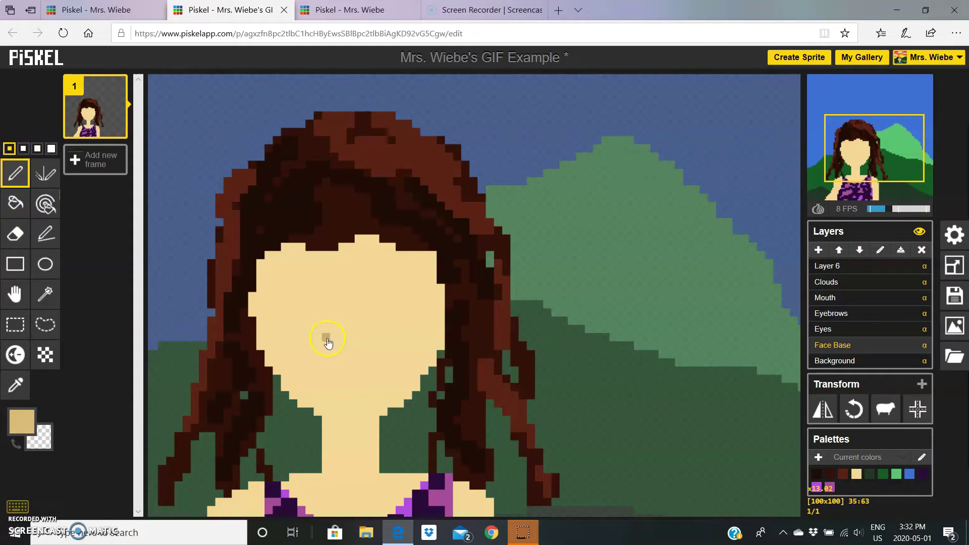
mouse_move(326, 338)
left_mouse_down()
mouse_move(348, 348)
mouse_move(366, 339)
mouse_move(322, 341)
left_mouse_up()
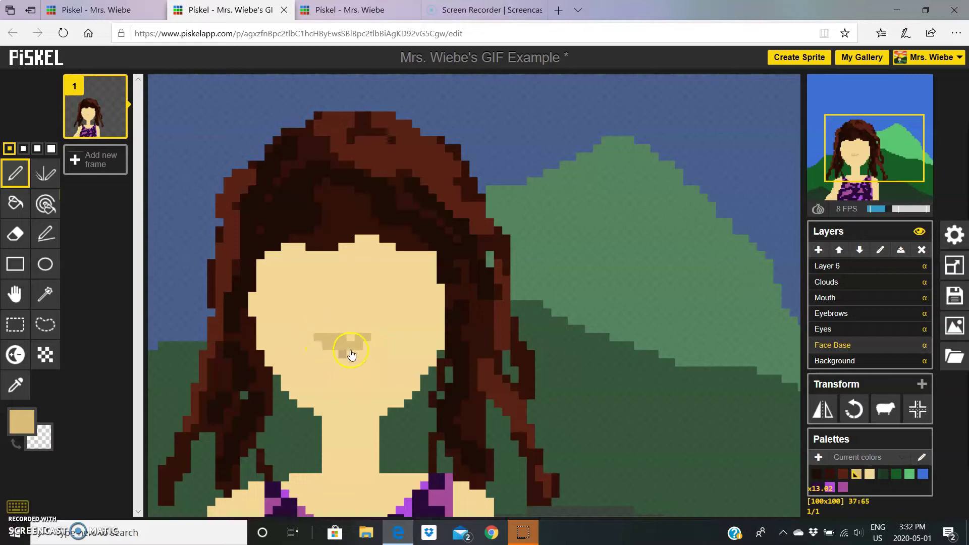
Step: Paint over the middle of the nose shadow with light skin tone #f3d586, leaving only the outer nostril pixels dark
left_click(27, 427)
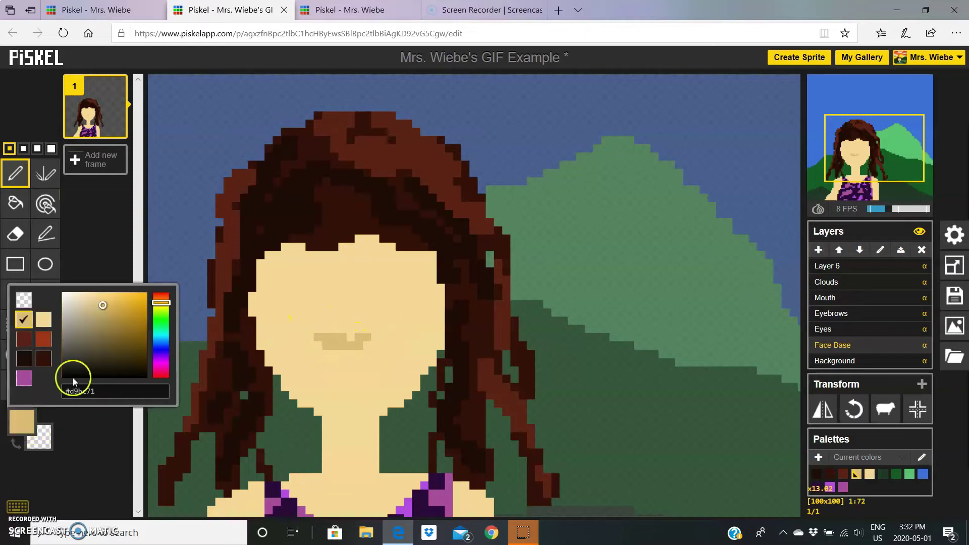
left_click(100, 298)
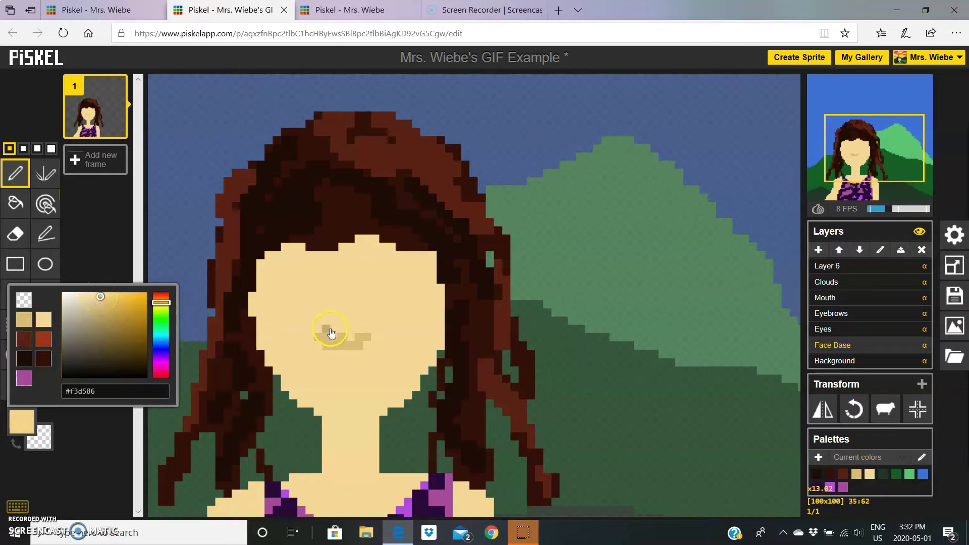
left_click(331, 332)
left_click_drag(344, 340, 361, 333)
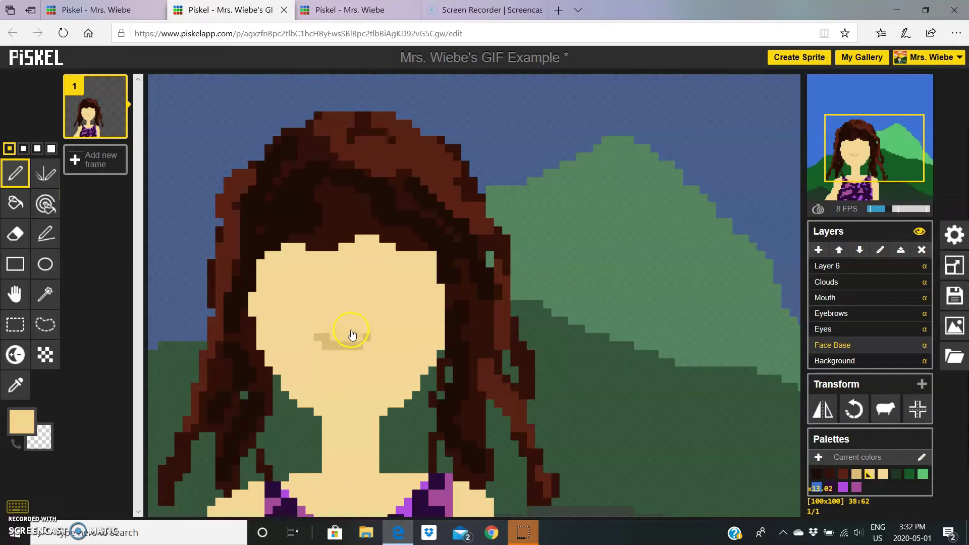
left_click_drag(349, 345, 333, 345)
Step: Add a pale cream highlight down the nose bridge and a #d9bc71 shadow line under the nose
left_click(22, 422)
left_click(87, 292)
left_click_drag(342, 305, 340, 324)
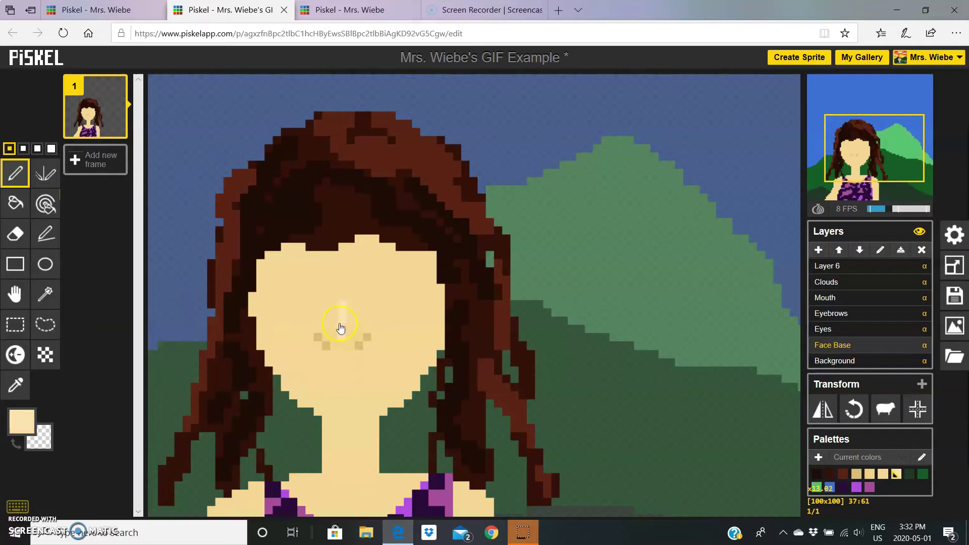
left_click(22, 421)
left_click(43, 363)
left_click(338, 348)
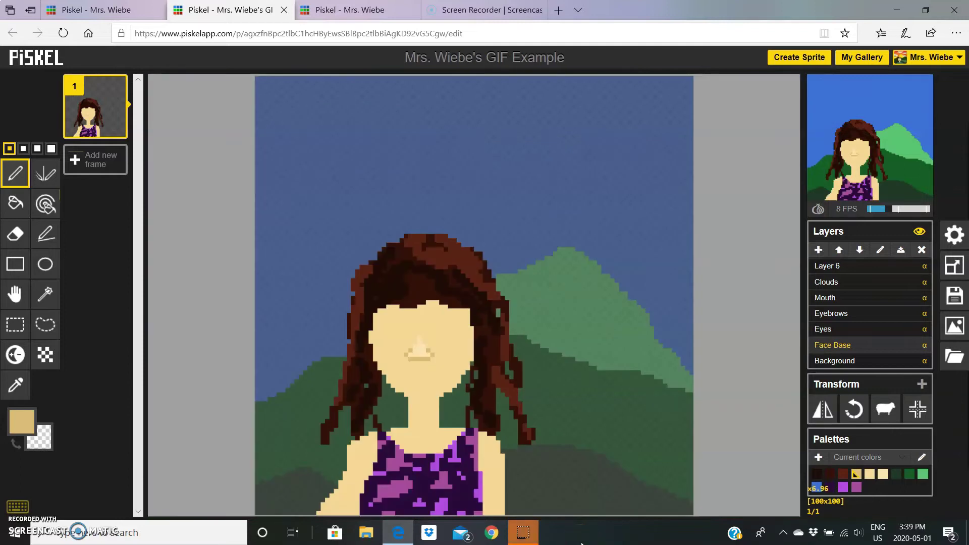
Step: Draw a #d9bc71 shadow across the top of the neck, directly beneath the chin
left_click(22, 421)
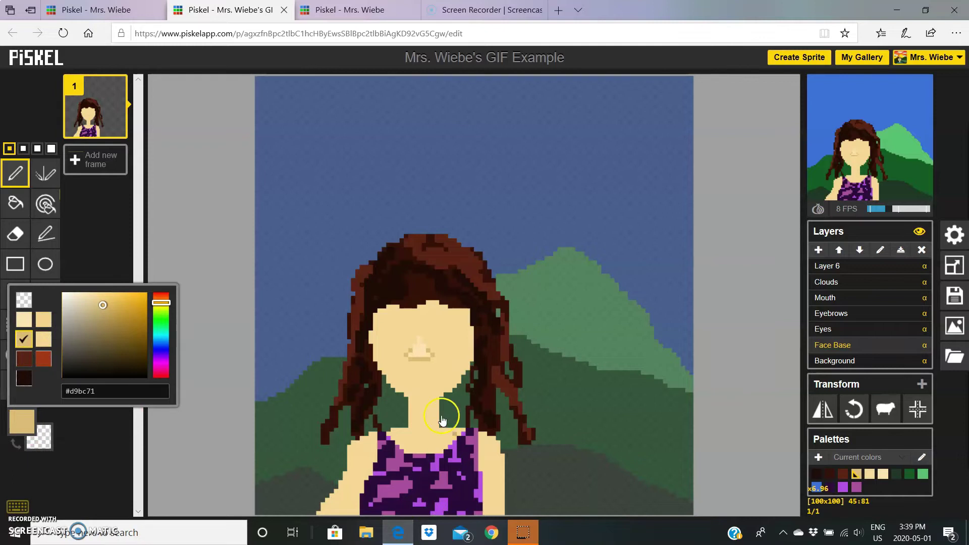
scroll(429, 443, "up", 5)
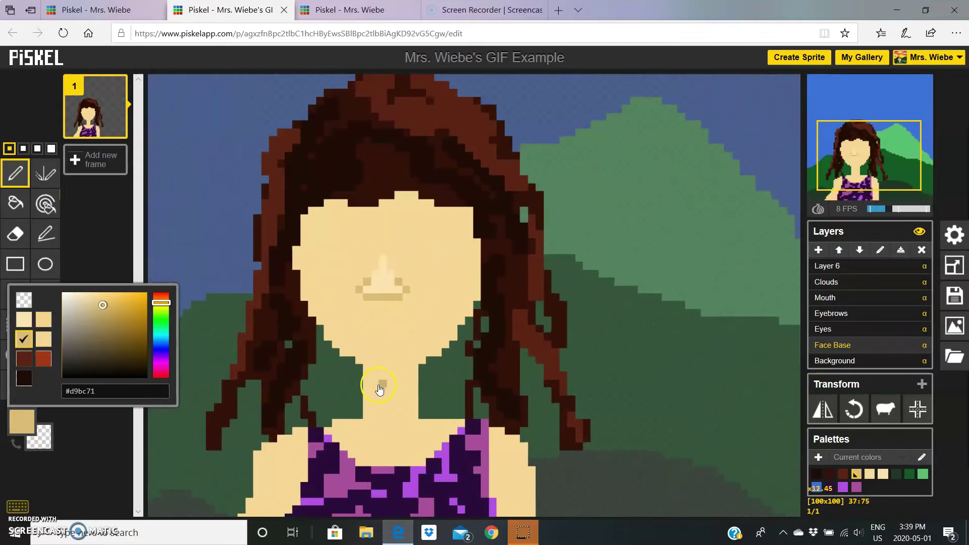
left_click_drag(365, 372, 418, 369)
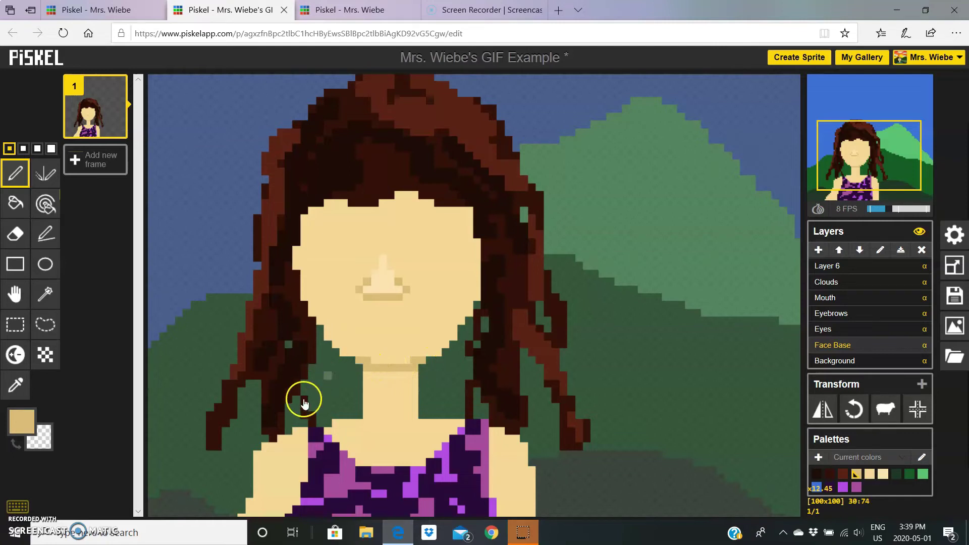
scroll(323, 454, "down", 2)
scroll(507, 502, "down", 2)
scroll(490, 492, "down", 1)
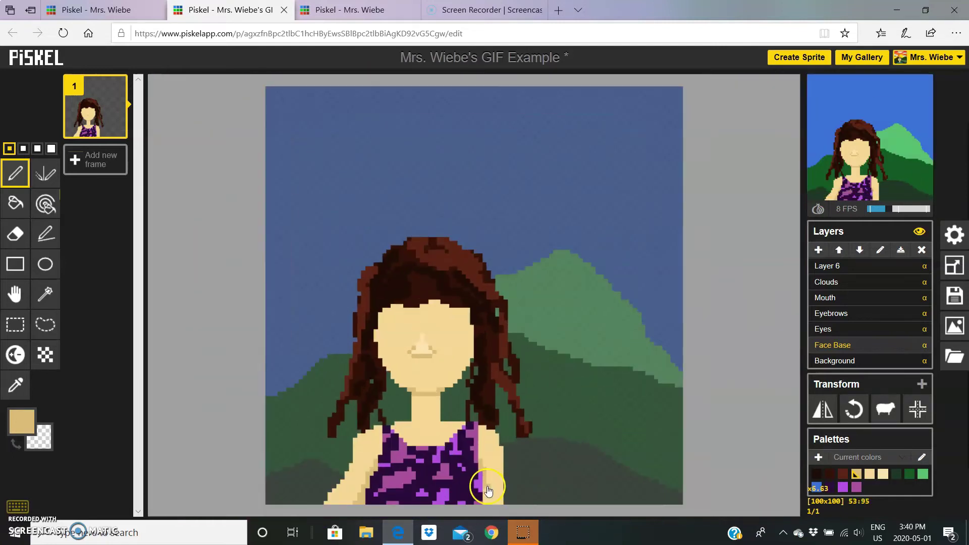
Step: Widen the outer edge of the right arm with skin tone #f3d586 and save the sprite
left_click(21, 422)
scroll(487, 490, "down", 1)
mouse_move(503, 453)
left_mouse_down()
mouse_move(505, 491)
mouse_move(509, 482)
left_mouse_up()
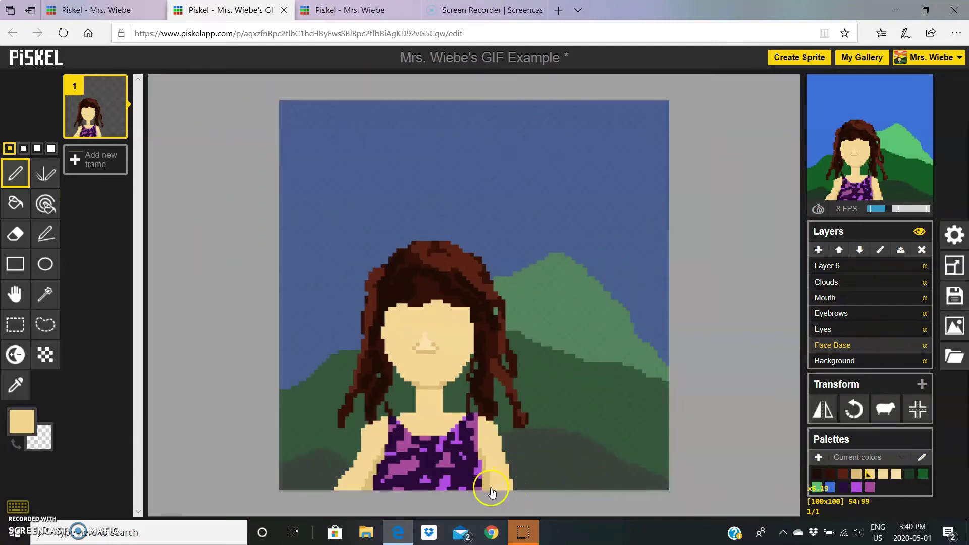
scroll(510, 482, "up", 7)
scroll(510, 482, "down", 5)
left_click(954, 296)
left_click(850, 267)
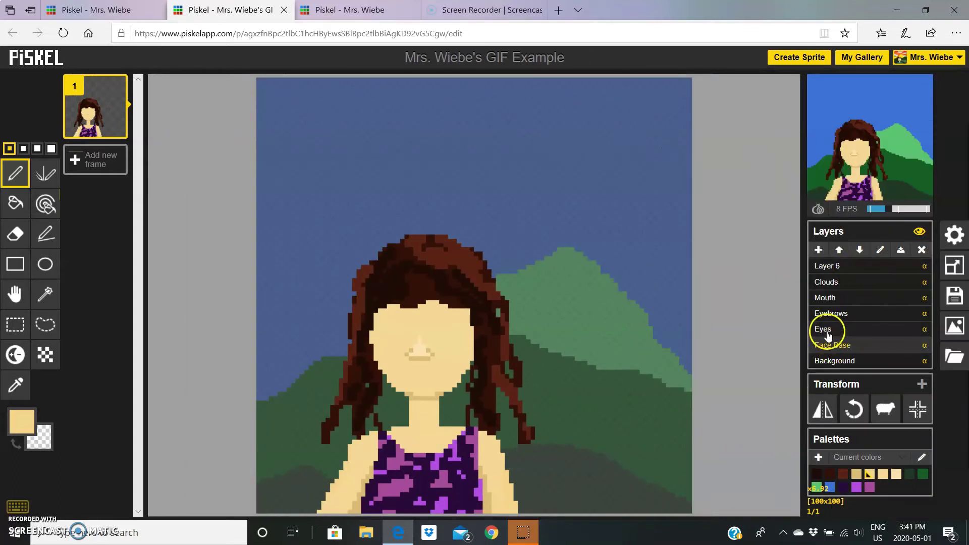
Step: On the Eyes layer, draw two solid white eye shapes on either side of the nose bridge using the Circle and Pen tools
left_click(827, 331)
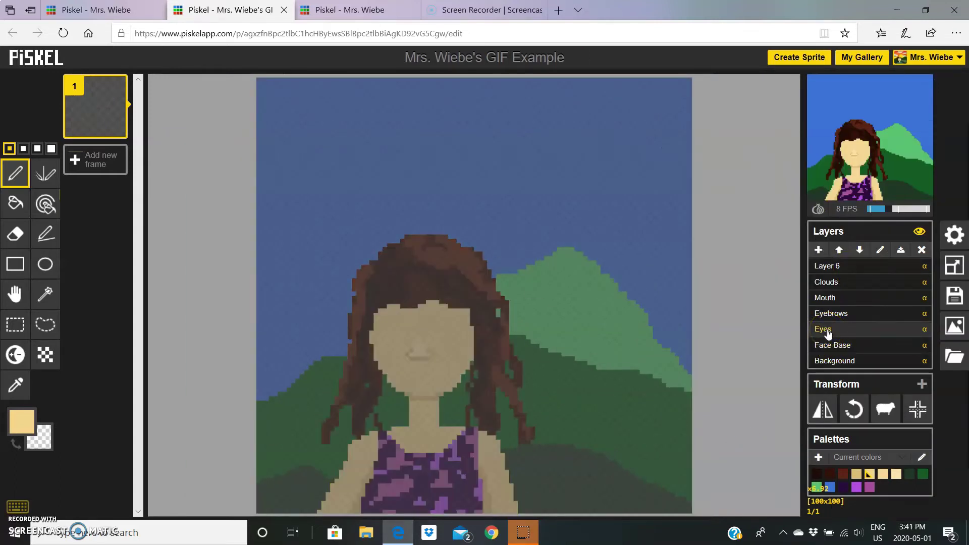
scroll(404, 389, "up", 5)
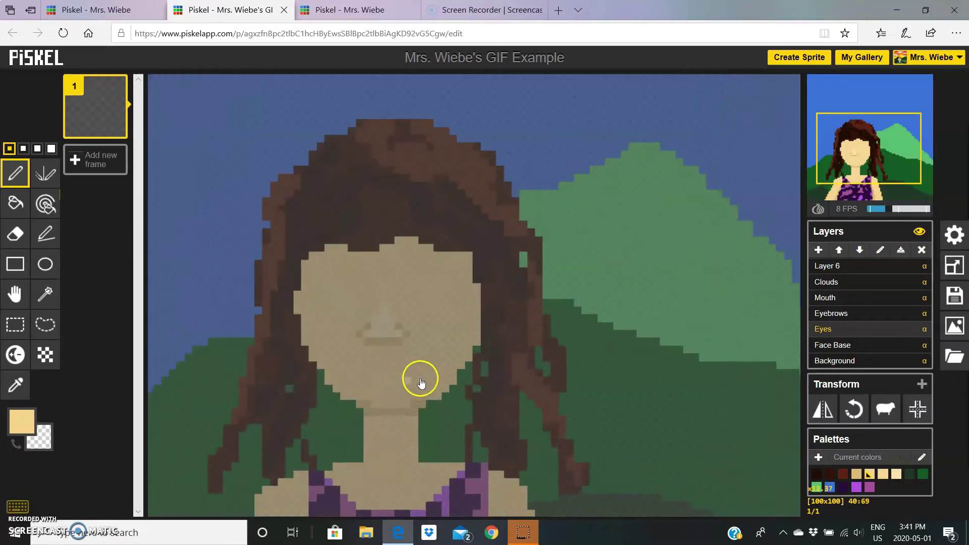
scroll(421, 383, "up", 2)
left_click(22, 418)
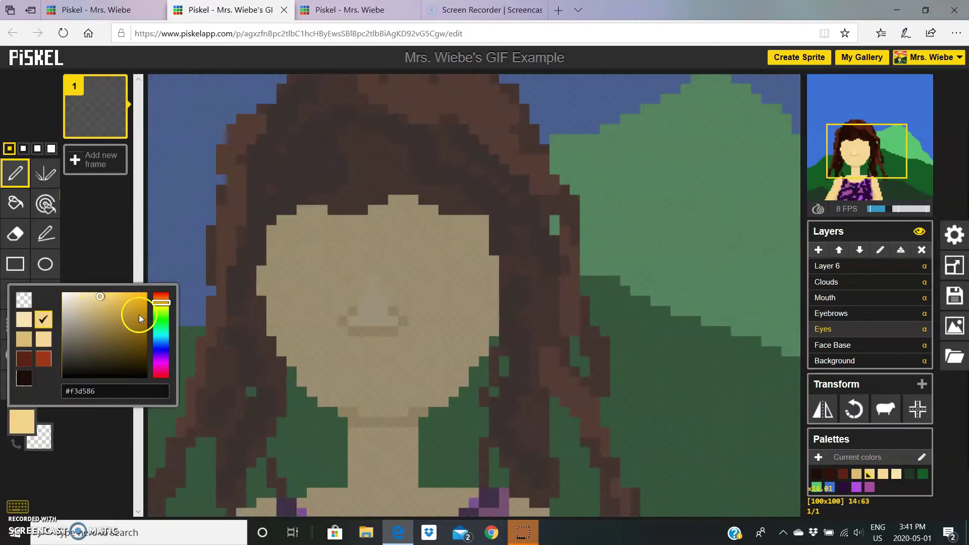
left_click_drag(140, 318, 65, 281)
left_click(45, 265)
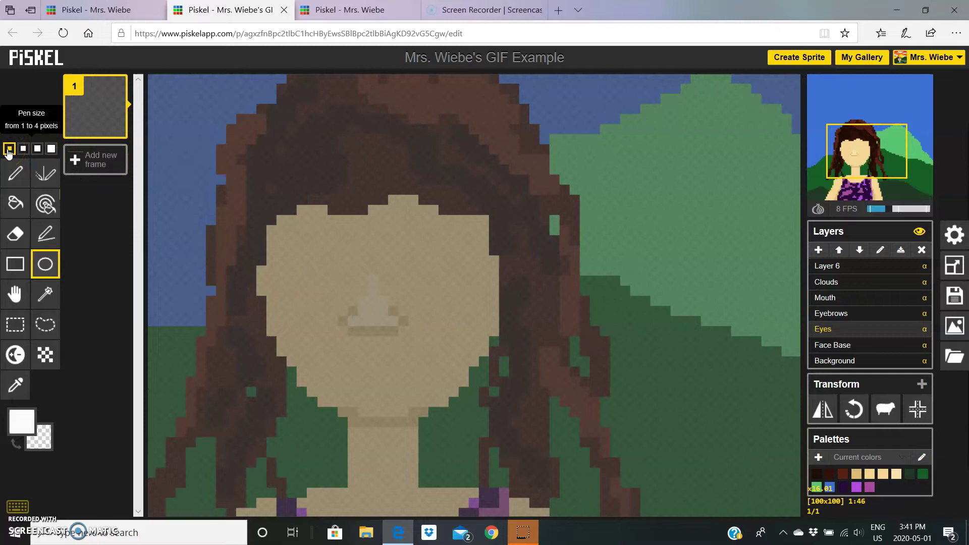
left_click_drag(311, 281, 343, 301)
left_click_drag(403, 280, 443, 301)
left_click(15, 173)
mouse_move(325, 291)
left_mouse_down()
mouse_move(322, 303)
mouse_move(342, 302)
left_mouse_up()
left_click_drag(413, 290, 442, 289)
Step: Erase the outer corner pixels of both white eyes and even out the left eye so each tapers to a single-pixel point at the sides
left_click(15, 234)
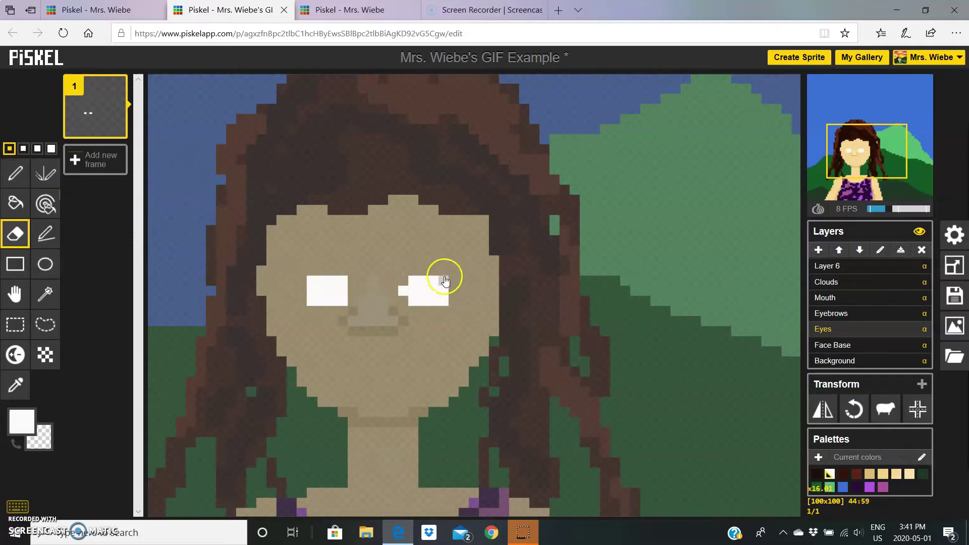
left_click(443, 281)
left_click(443, 301)
left_click(342, 301)
left_click(343, 281)
left_click(312, 301)
left_click(312, 281)
left_click(16, 173)
left_click_drag(312, 281, 312, 301)
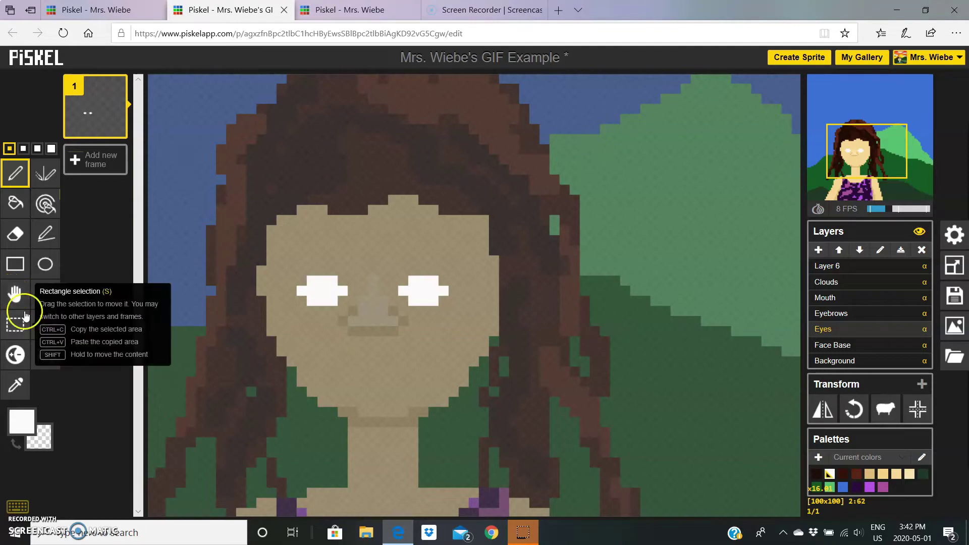
Step: Shift both eyes up on the face with the Move tool
left_click(13, 296)
left_click(323, 297)
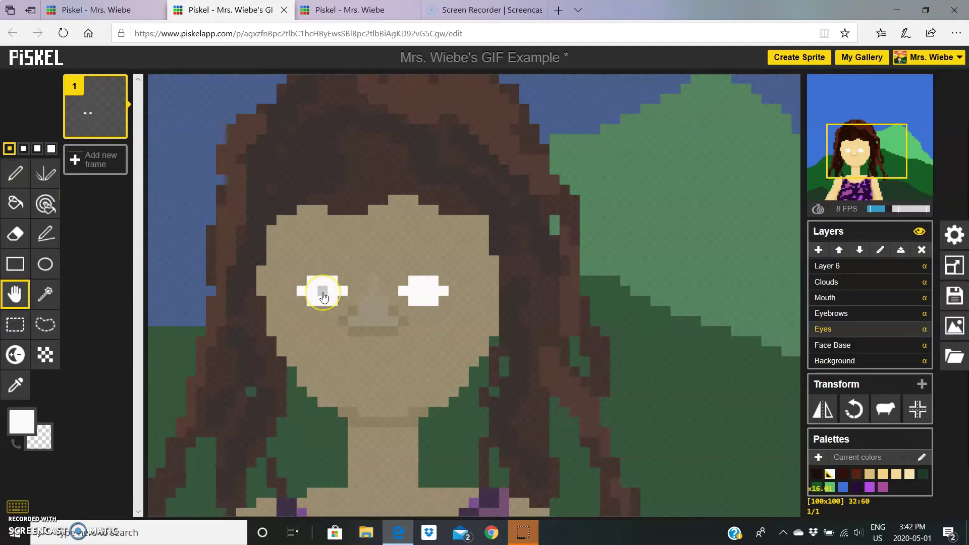
mouse_move(323, 296)
left_mouse_down()
mouse_move(321, 277)
mouse_move(347, 269)
mouse_move(318, 260)
mouse_move(291, 275)
left_mouse_up()
scroll(463, 338, "up", 2)
scroll(434, 323, "down", 1)
Step: Paint dark green square irises in the centre of both eyes with the Pen tool
left_click(22, 422)
left_click(162, 322)
left_click(125, 356)
left_click(288, 268)
left_click(15, 172)
left_click_drag(303, 263, 279, 262)
left_click(279, 275)
left_click_drag(408, 251, 420, 262)
left_click(420, 252)
left_click(302, 275)
left_click(302, 251)
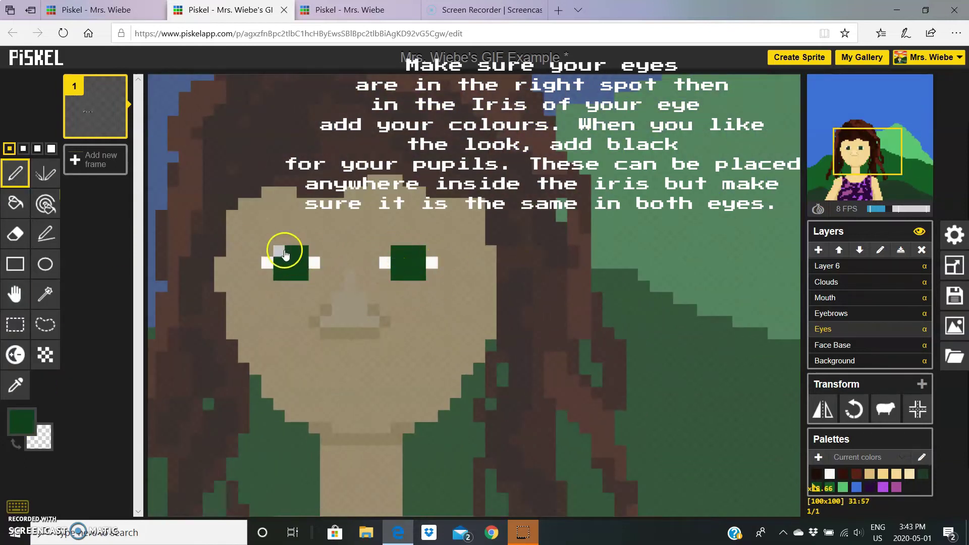
left_click(280, 252)
Step: Surround both green irises with white pixels above, below and at the sides, and erase the stray white pixels around the left eye
left_click(21, 422)
left_click(291, 239)
left_click(314, 251)
mouse_move(268, 251)
left_mouse_down()
mouse_move(290, 275)
mouse_move(314, 275)
left_mouse_up()
left_click_drag(420, 275, 397, 275)
left_click(408, 239)
left_click(385, 252)
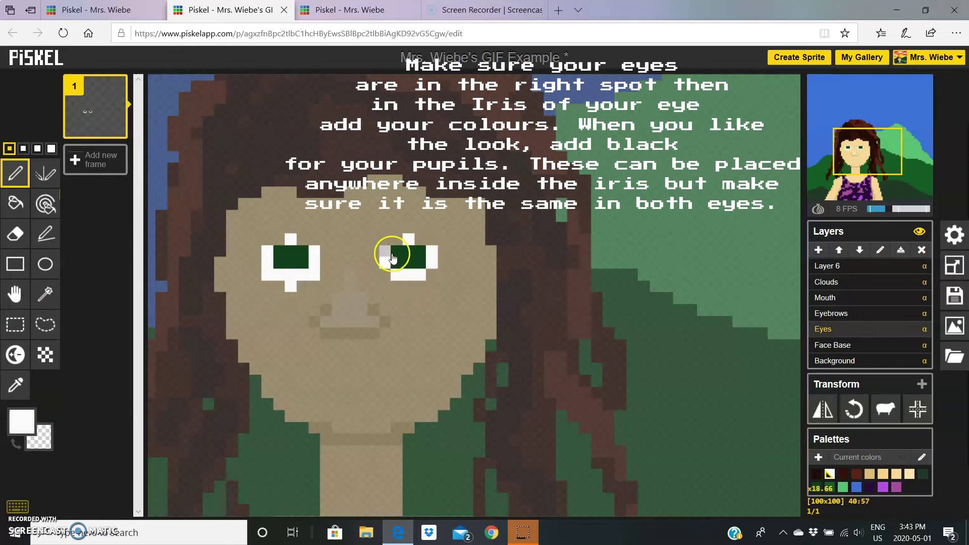
left_click_drag(397, 239, 419, 239)
left_click_drag(279, 240, 302, 239)
left_click(15, 234)
left_click(291, 286)
left_click(314, 274)
Step: Add near-black #070703 pupils at the lower left of both irises
left_click(21, 422)
left_click(108, 381)
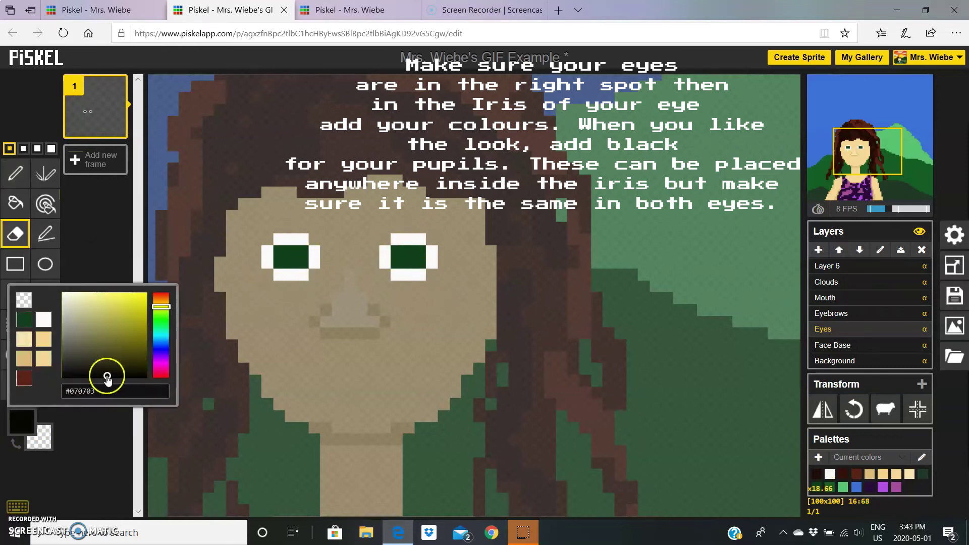
left_click(279, 263)
left_click(15, 173)
left_click(282, 261)
left_click(399, 261)
scroll(431, 345, "down", 2)
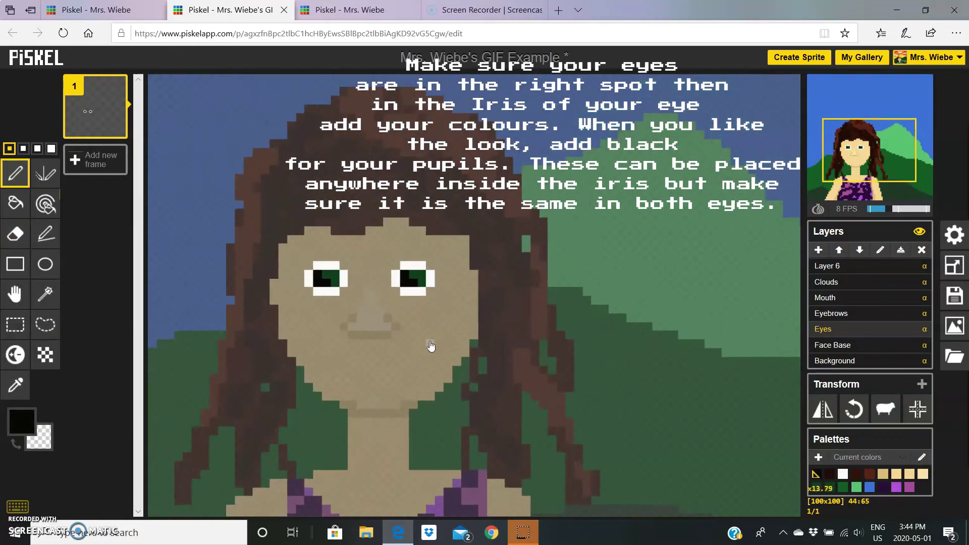
Step: Recolour the corner pixels of both eyes with the darker tan skin tone
left_click(21, 422)
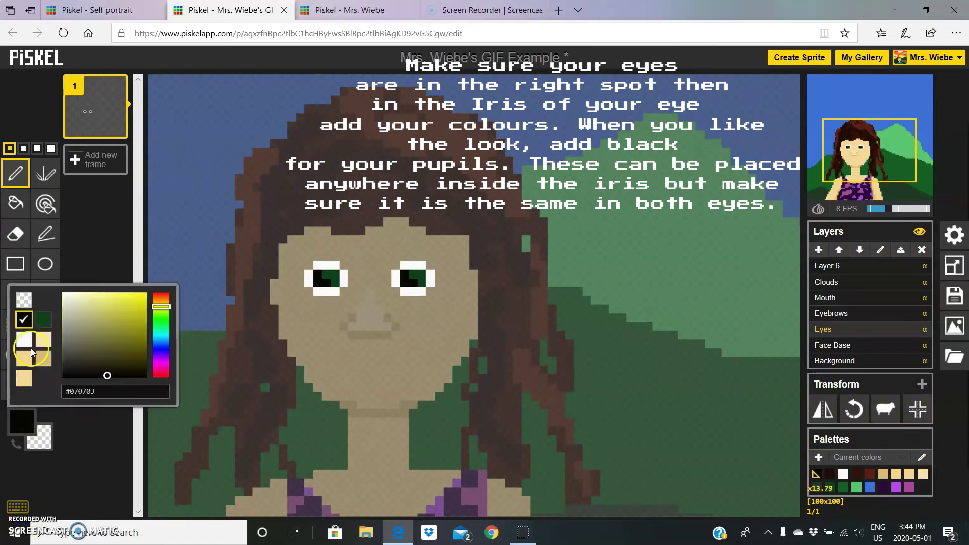
left_click(25, 357)
left_click(343, 291)
left_click(309, 291)
left_click(344, 265)
left_click(396, 266)
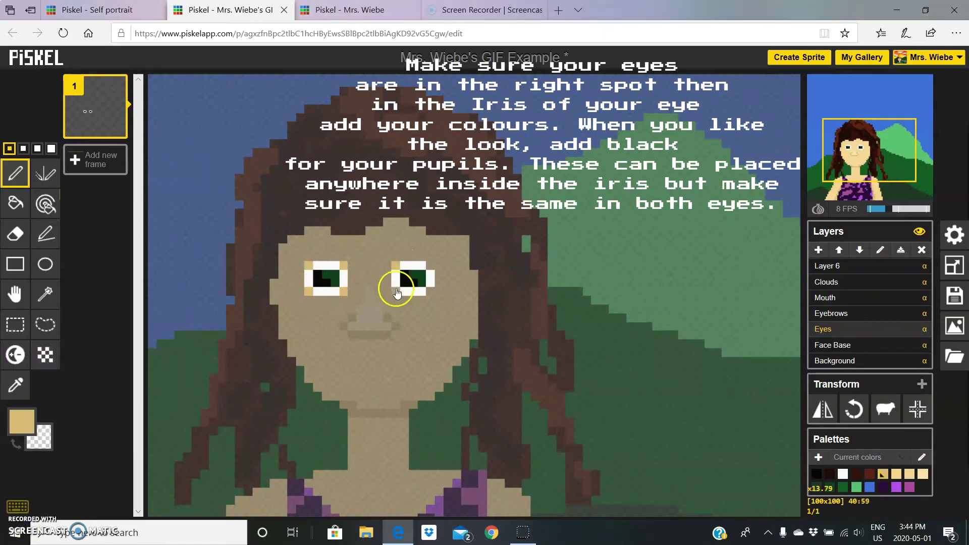
left_click(430, 291)
Step: Add tan shading around the lids and outer corners of both eyes
scroll(432, 337, "down", 1)
left_click(313, 288)
left_click(361, 285)
left_click(393, 287)
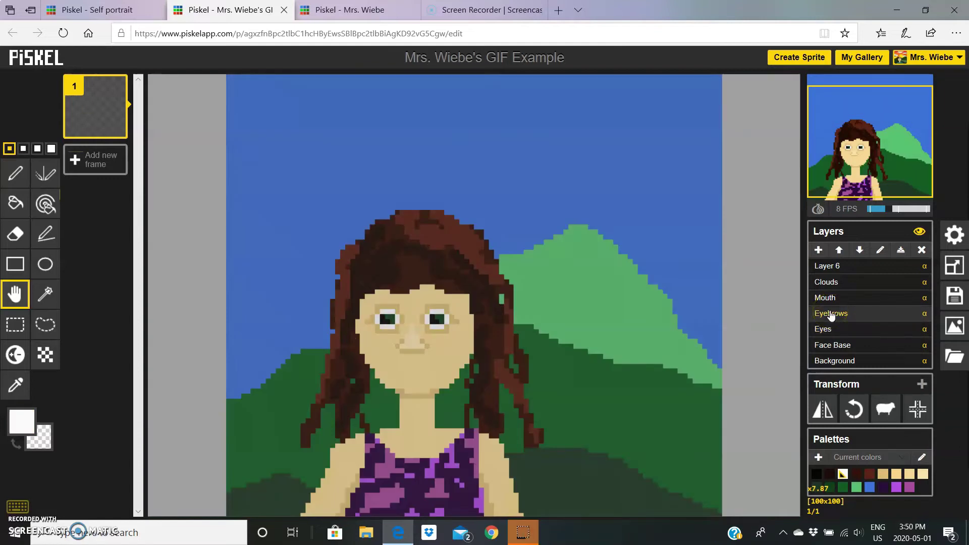
Step: On the Eyebrows layer, draw an eyebrow above each eye in dark brown #3f1707
left_click(16, 173)
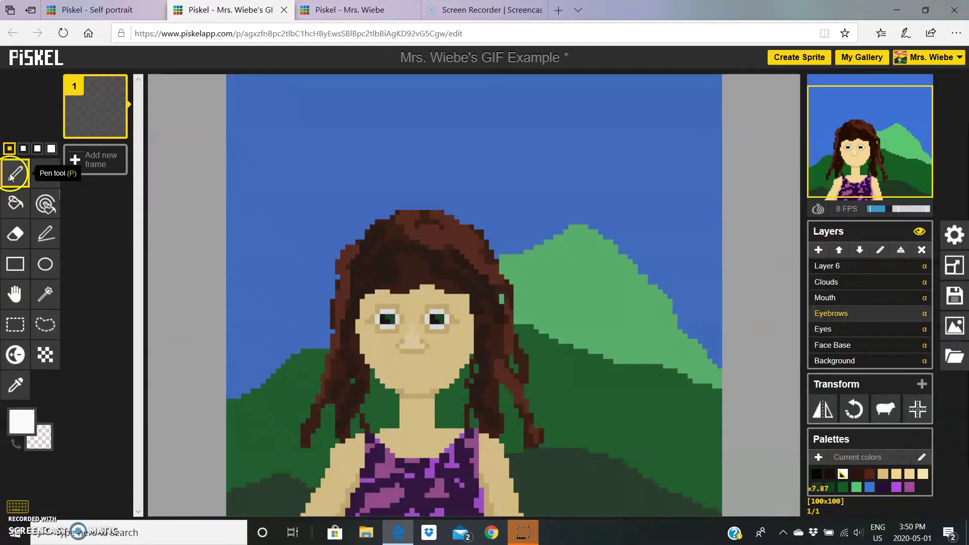
left_click(26, 411)
left_click(161, 297)
left_click(138, 357)
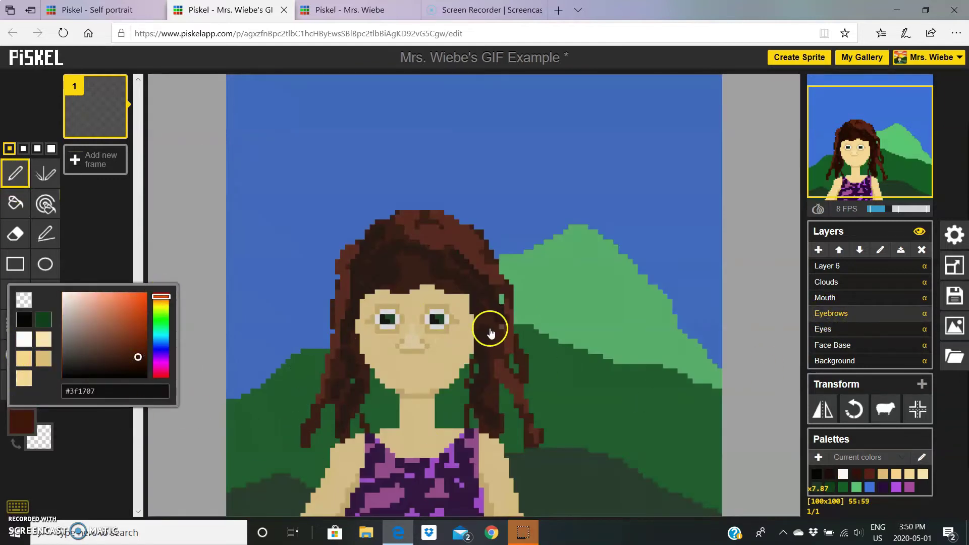
scroll(488, 329, "up", 5)
scroll(334, 318, "down", 2)
left_click_drag(301, 310, 339, 310)
left_click_drag(242, 310, 204, 309)
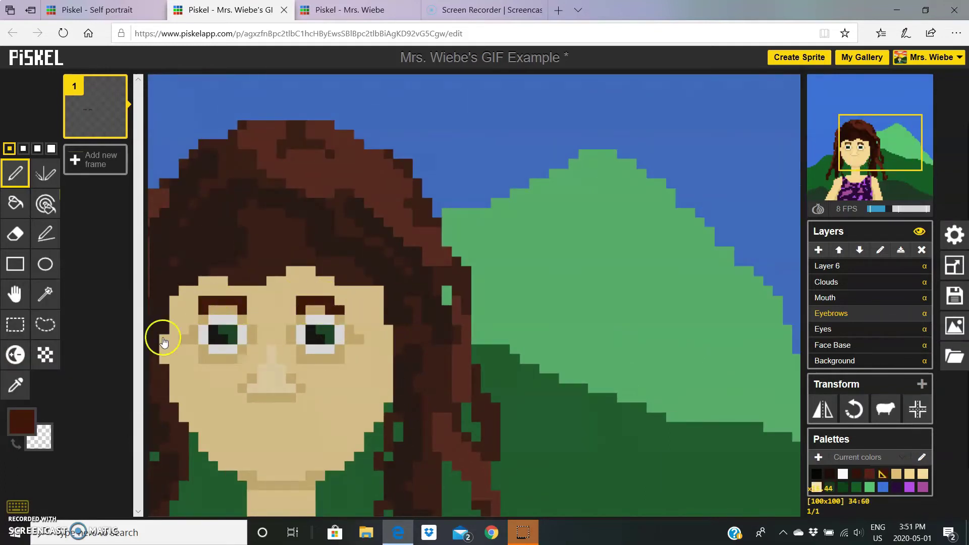
Step: Correct the outer end of the right eyebrow and erase the drooping inner pixels of both eyebrows
left_click(15, 233)
left_click(333, 309)
left_click(15, 173)
left_click(342, 302)
scroll(368, 269, "up", 1)
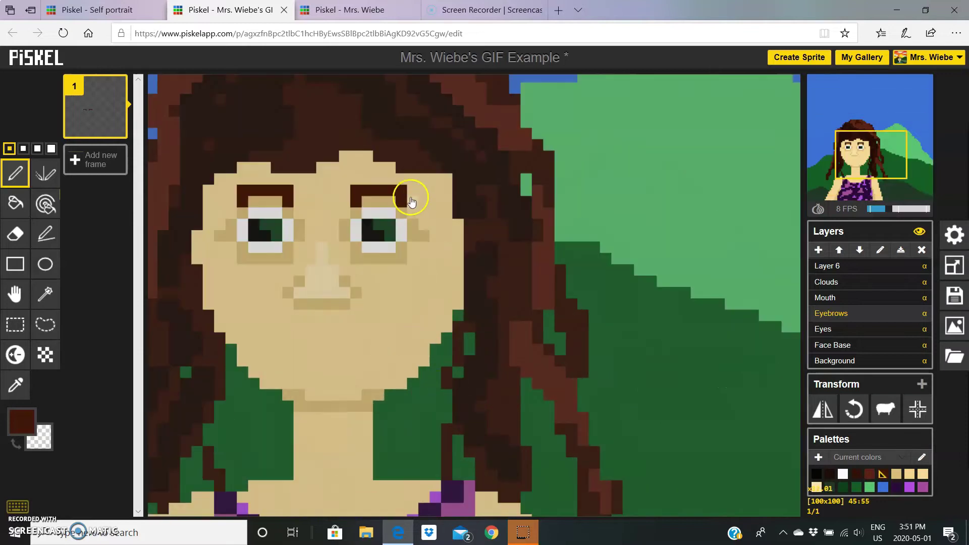
key("e")
scroll(503, 331, "down", 3)
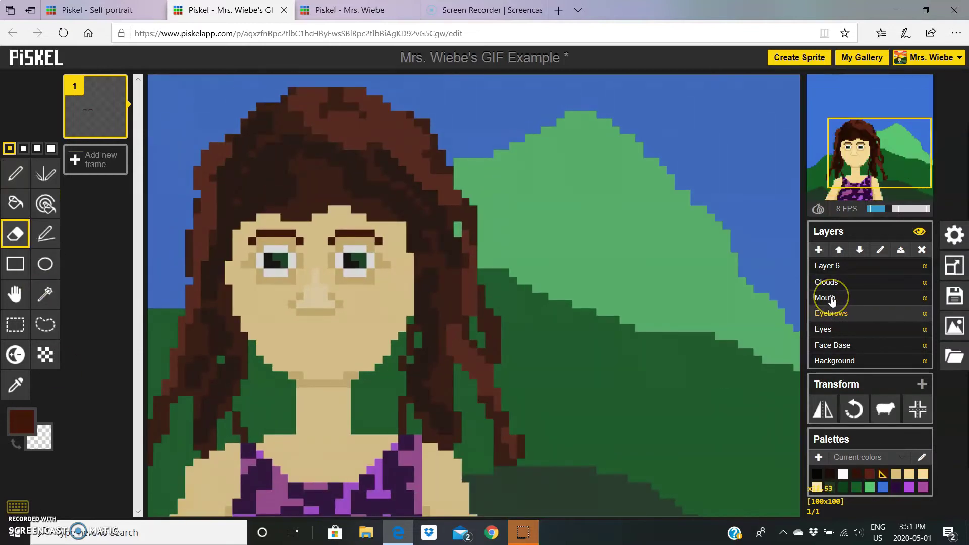
Step: Make the Mouth layer active and dab test pixels in light tan tones such as #dcc995 below the nose with the Pen tool
left_click(828, 298)
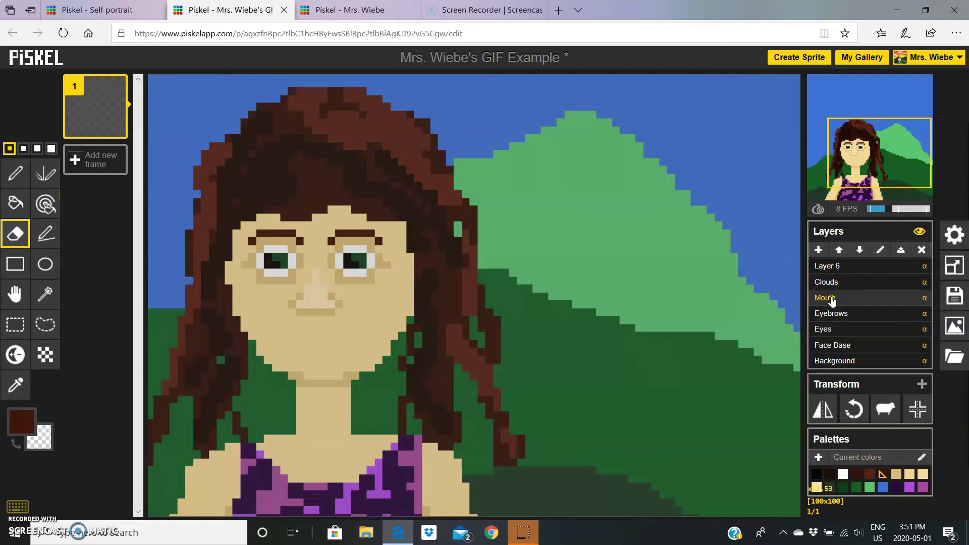
left_click(21, 428)
left_click(23, 358)
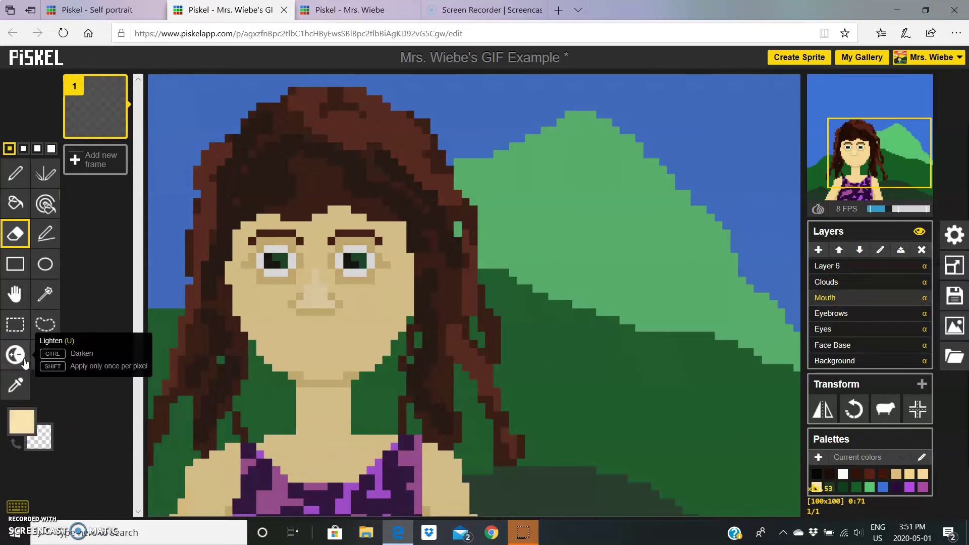
left_click(21, 426)
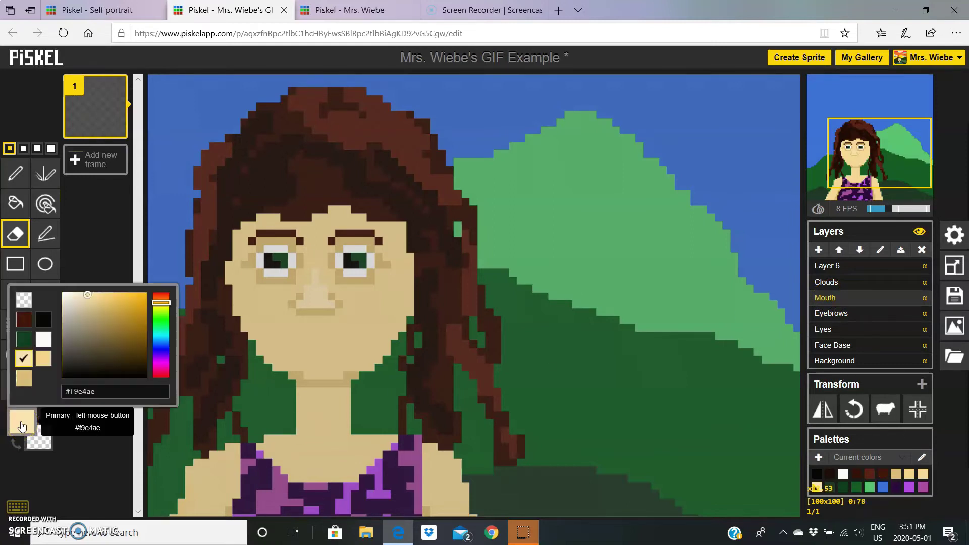
left_click(89, 305)
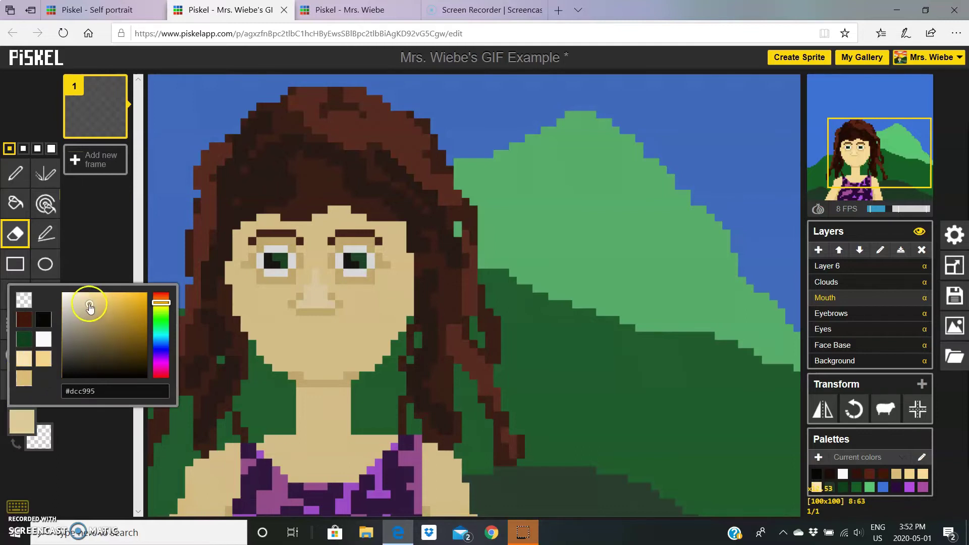
left_click(315, 331)
left_click(15, 173)
left_click(22, 422)
left_click(90, 308)
left_click(314, 332)
Step: Draw the full lip shape centred below the nose in golden tan #d1b467
scroll(315, 340, "up", 2)
scroll(316, 360, "up", 6)
left_click(22, 422)
left_click(105, 309)
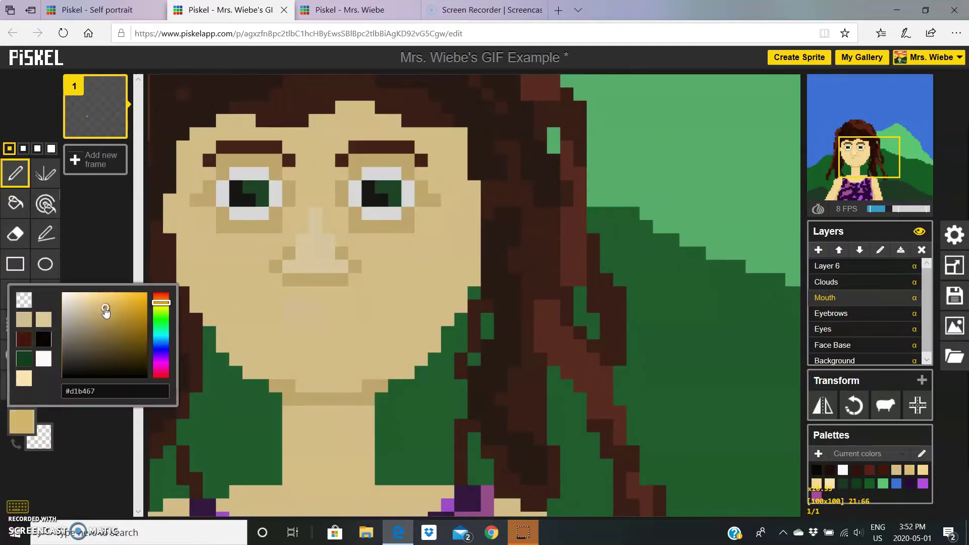
mouse_move(303, 308)
left_mouse_down()
mouse_move(342, 313)
mouse_move(276, 318)
mouse_move(328, 337)
mouse_move(340, 328)
mouse_move(303, 342)
left_mouse_up()
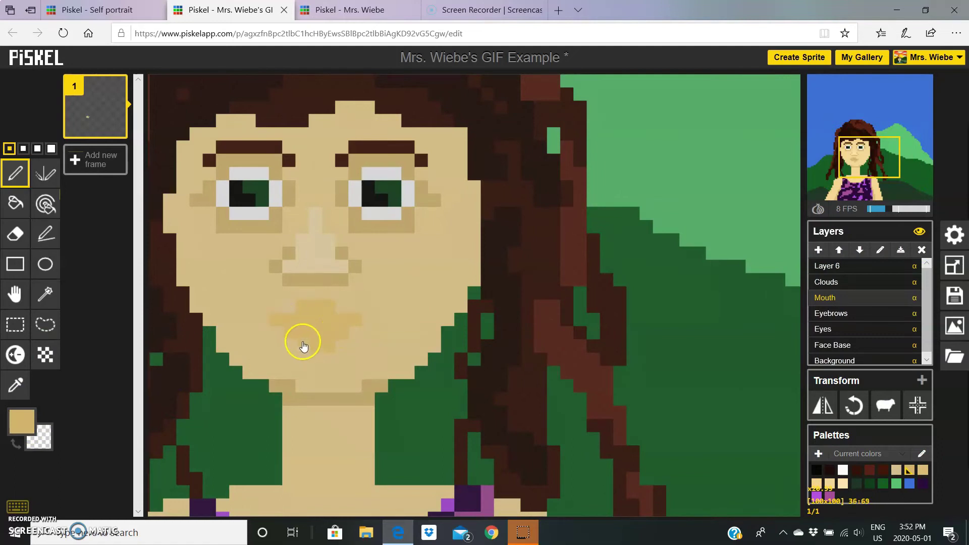
Step: Draw the mouth corners and the line between the lips in grey-brown #8e7f5b, and extend the lower lip in #d1b467
left_click(22, 427)
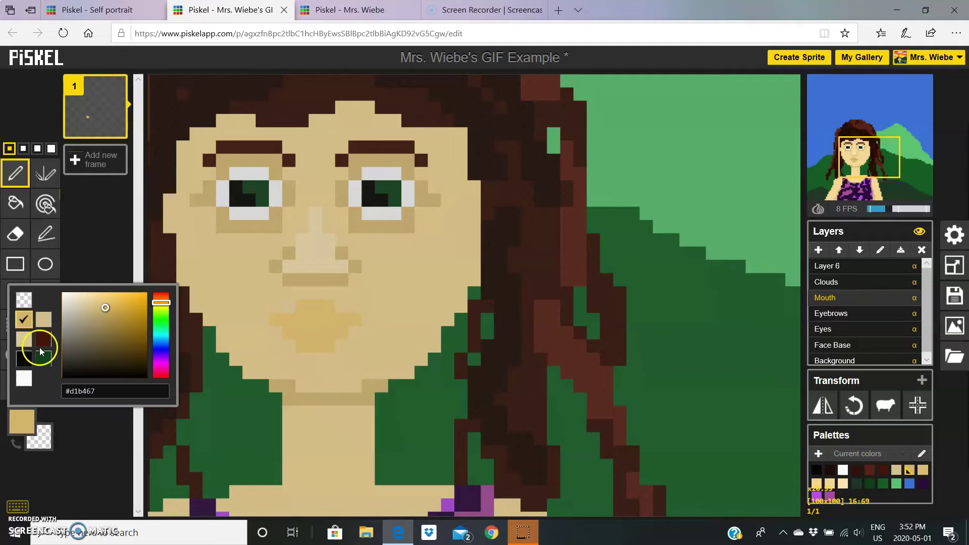
left_click(93, 332)
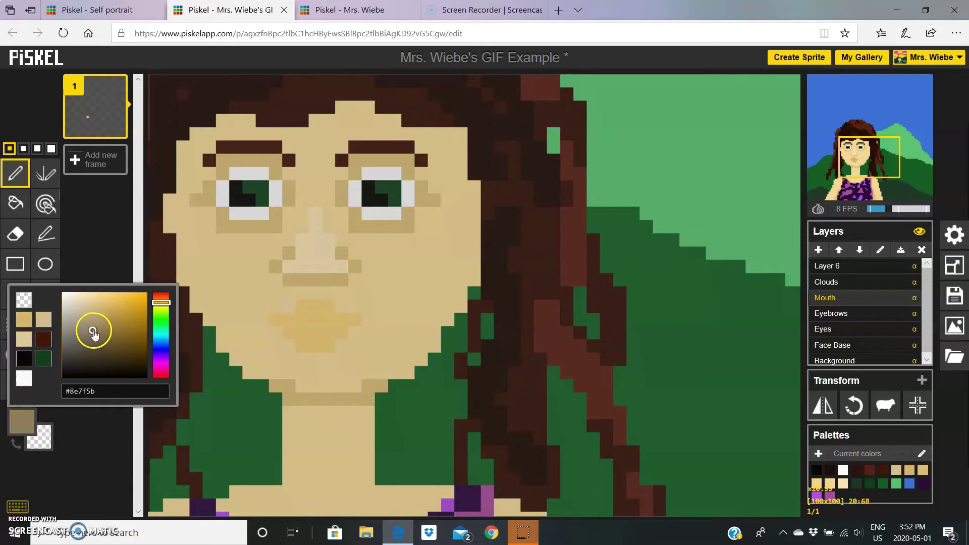
left_click(279, 323)
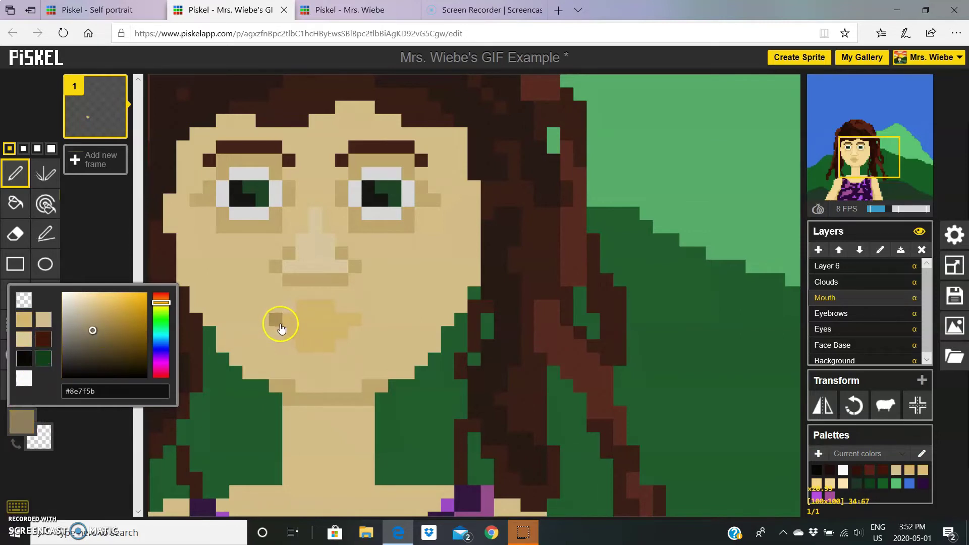
mouse_move(281, 328)
left_mouse_down()
mouse_move(323, 334)
mouse_move(367, 315)
mouse_move(332, 355)
mouse_move(274, 334)
left_mouse_up()
left_click(22, 427)
left_click(44, 319)
Step: Recolour the upper and lower lips with dusty pink #c89f87
left_click(23, 423)
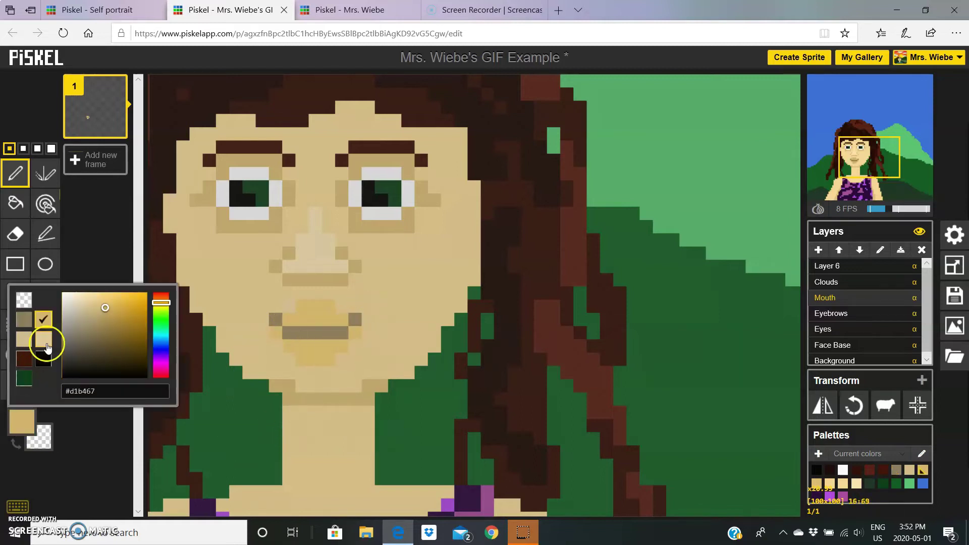
left_click(45, 344)
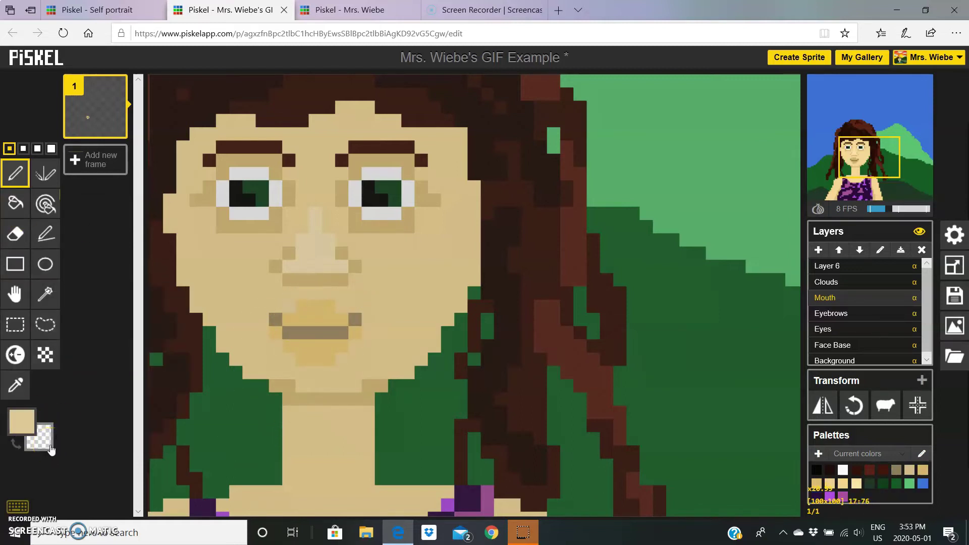
left_click(25, 423)
left_click(164, 298)
left_click(90, 311)
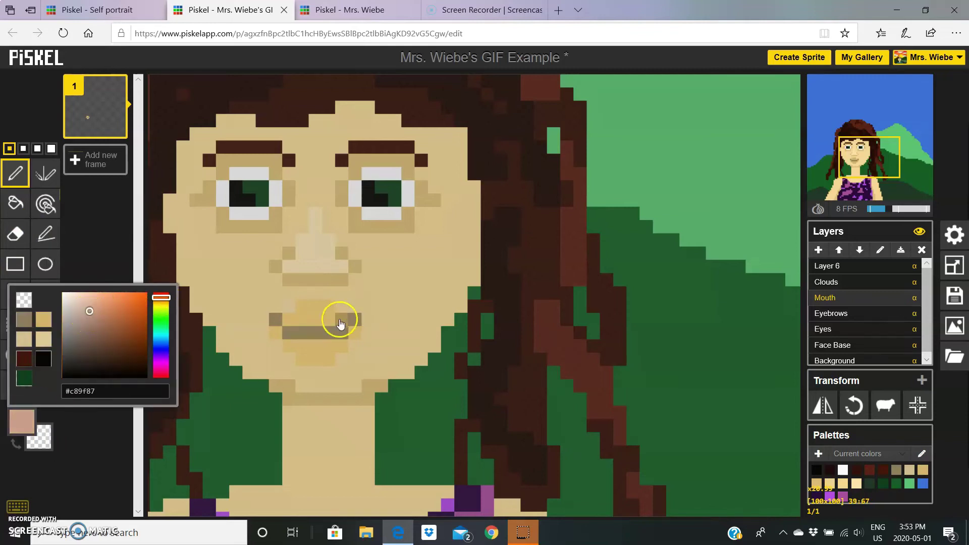
mouse_move(340, 323)
left_mouse_down()
mouse_move(296, 326)
mouse_move(313, 310)
mouse_move(300, 352)
mouse_move(306, 361)
mouse_move(335, 355)
mouse_move(289, 347)
left_mouse_up()
Step: Shade the mouth corners with a darker pinkish brown and add light peach highlights to the middle of both lips
left_click(21, 422)
left_click(93, 323)
left_click(275, 333)
left_click(354, 333)
left_click(22, 422)
left_click(93, 299)
mouse_move(301, 307)
left_mouse_down()
mouse_move(318, 309)
mouse_move(328, 340)
left_mouse_up()
Step: On the Clouds layer, outline three clouds in white: two across the sky and a smaller one over the light green mountain
scroll(360, 419, "down", 5)
left_click(833, 287)
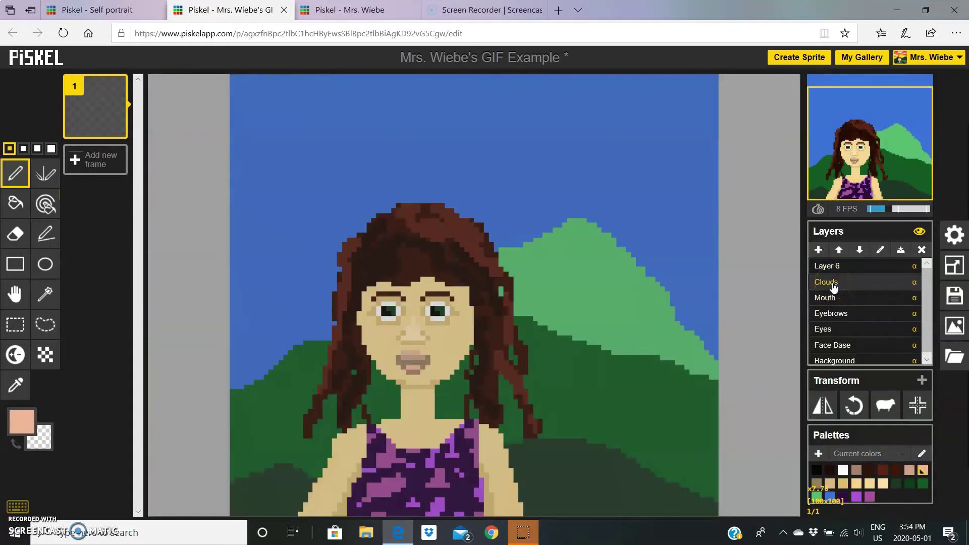
left_click(45, 264)
left_click(22, 422)
left_click(62, 296)
left_click(15, 173)
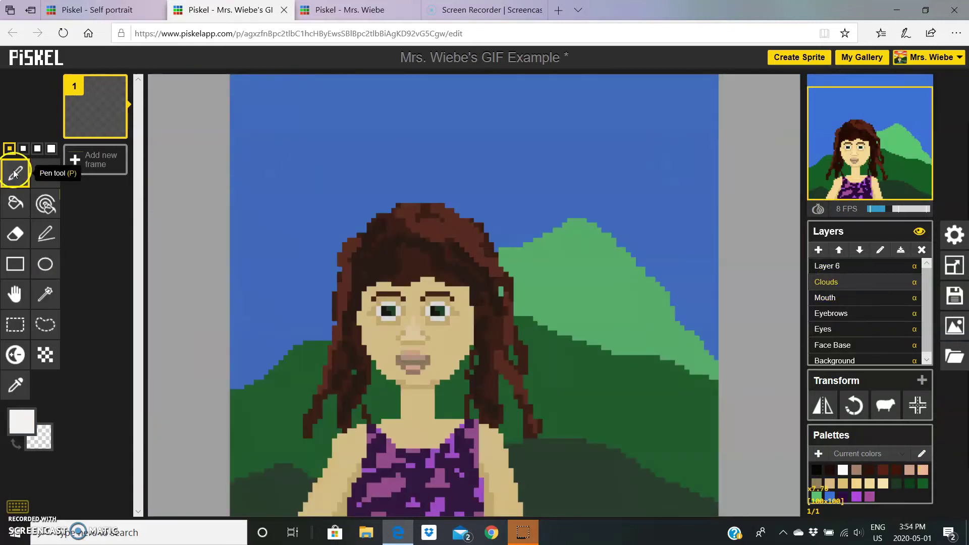
left_click_drag(673, 136, 718, 196)
left_click_drag(675, 135, 722, 119)
left_click_drag(656, 265, 661, 269)
left_click_drag(479, 107, 333, 98)
Step: Fill the three cloud outlines with white and extend the left end of the largest cloud with the Pen tool
left_click(16, 203)
left_click(404, 129)
left_click(651, 164)
left_click(626, 247)
left_click(15, 173)
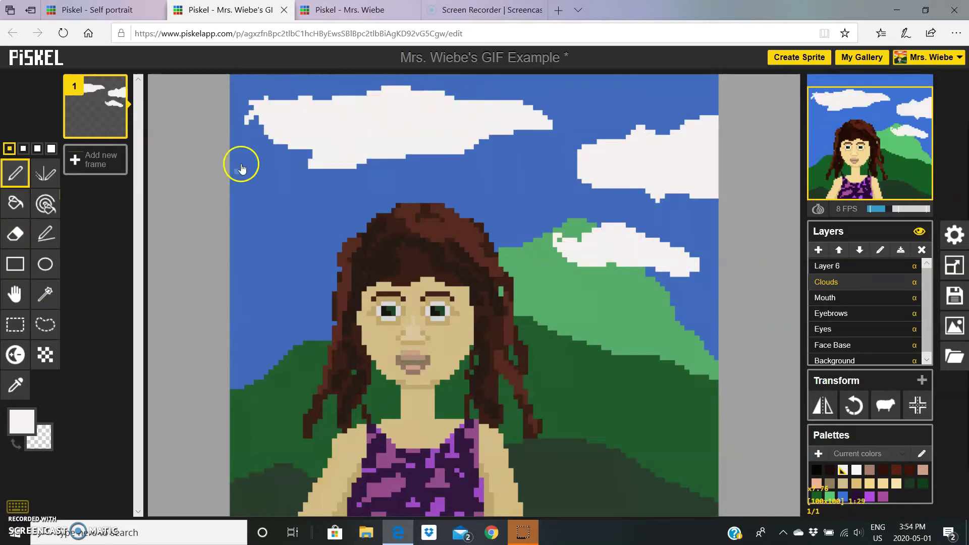
left_click_drag(240, 133, 265, 126)
Step: Shade the lower parts of all three clouds in light blue-grey with a 3-pixel pen
left_click(22, 422)
left_click(162, 339)
left_click(69, 311)
left_click(38, 149)
left_click_drag(456, 138, 318, 155)
left_click(482, 127)
left_click_drag(596, 166, 713, 189)
left_click_drag(672, 263, 609, 254)
Step: Add dark slate-grey shadows along the undersides of all three clouds
left_click(22, 422)
left_click(76, 356)
mouse_move(321, 157)
left_mouse_down()
mouse_move(264, 136)
mouse_move(393, 151)
left_mouse_up()
left_click_drag(580, 166, 624, 175)
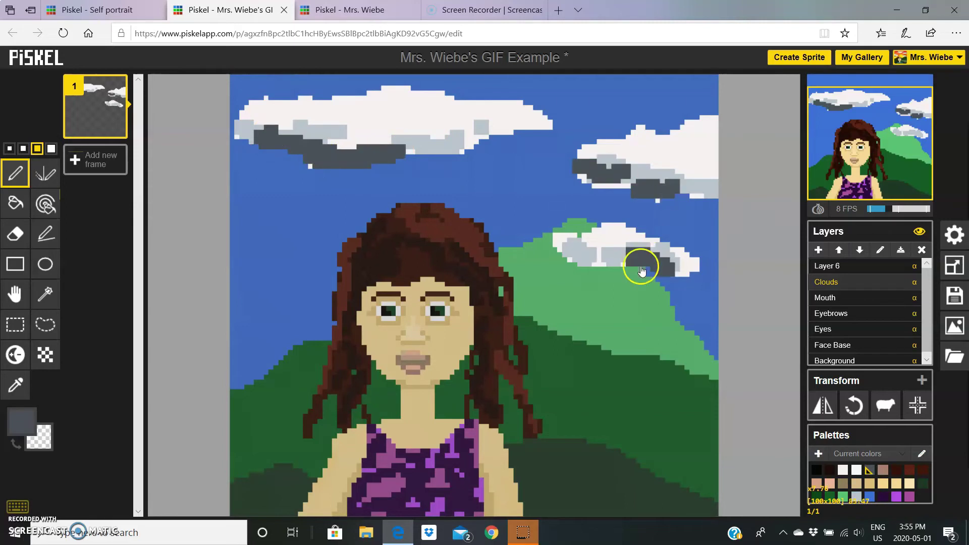
left_click_drag(643, 268, 573, 252)
left_click_drag(437, 149, 405, 142)
left_click_drag(639, 189, 713, 199)
Step: Blend medium grey patches into the three clouds, using a 2-pixel pen for the last ones, and save the sprite
left_click(21, 421)
left_click(72, 331)
mouse_move(299, 144)
left_mouse_down()
mouse_move(344, 146)
mouse_move(437, 123)
left_mouse_up()
left_click_drag(651, 187, 690, 176)
left_click_drag(644, 264, 584, 243)
left_click(23, 148)
left_click_drag(666, 135, 688, 150)
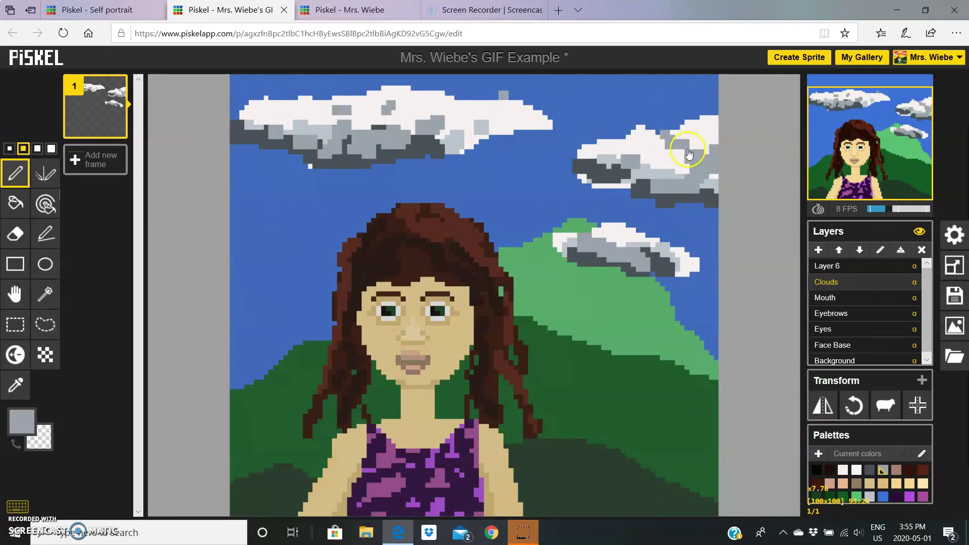
key("ctrl+s")
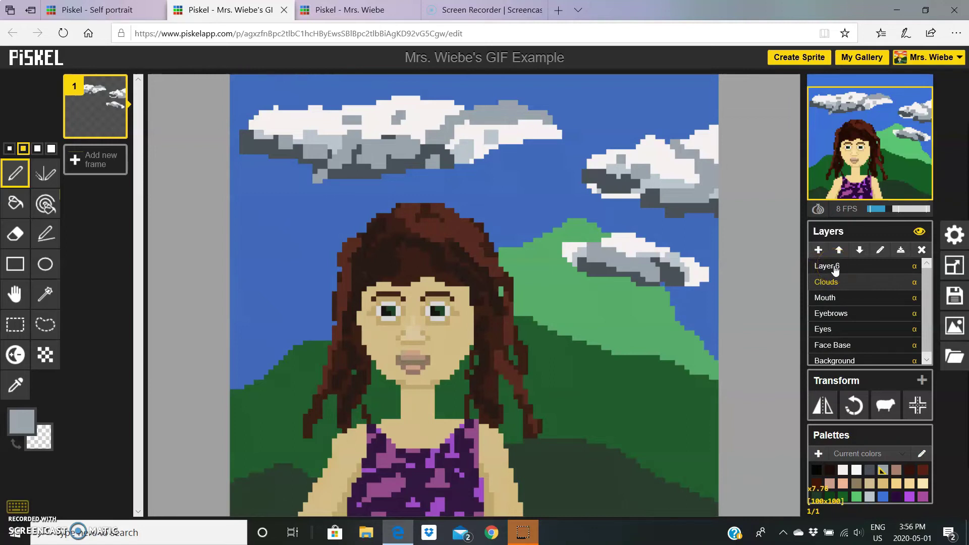
Step: Step through the Background and Face Base layers and make the Eyes layer active
scroll(897, 337, "down", 1)
scroll(887, 333, "up", 1)
left_click(847, 358)
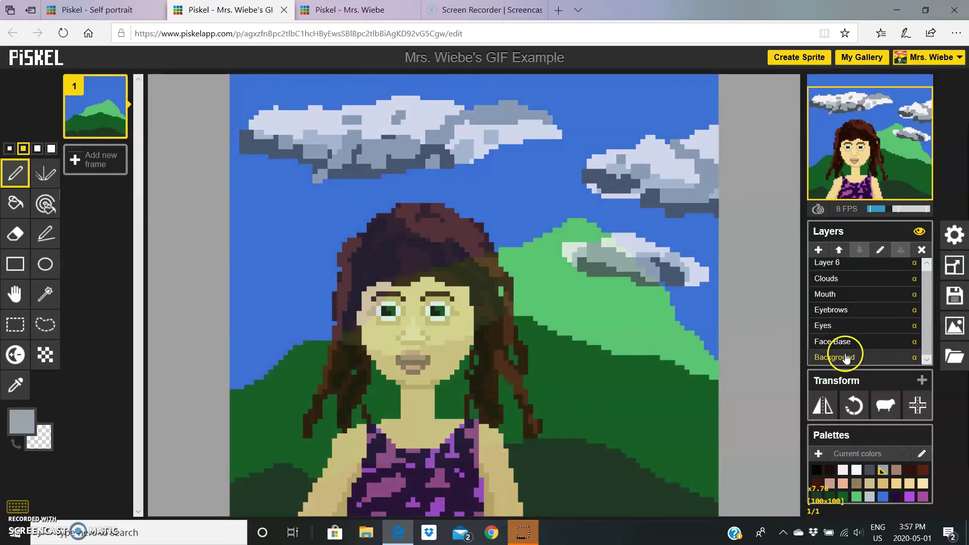
left_click(838, 346)
left_click(827, 327)
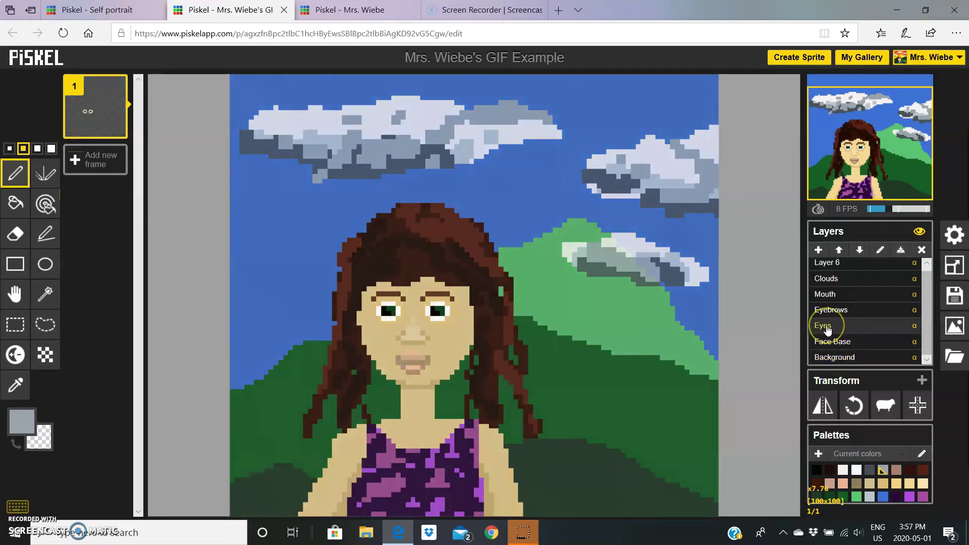
left_click(102, 160)
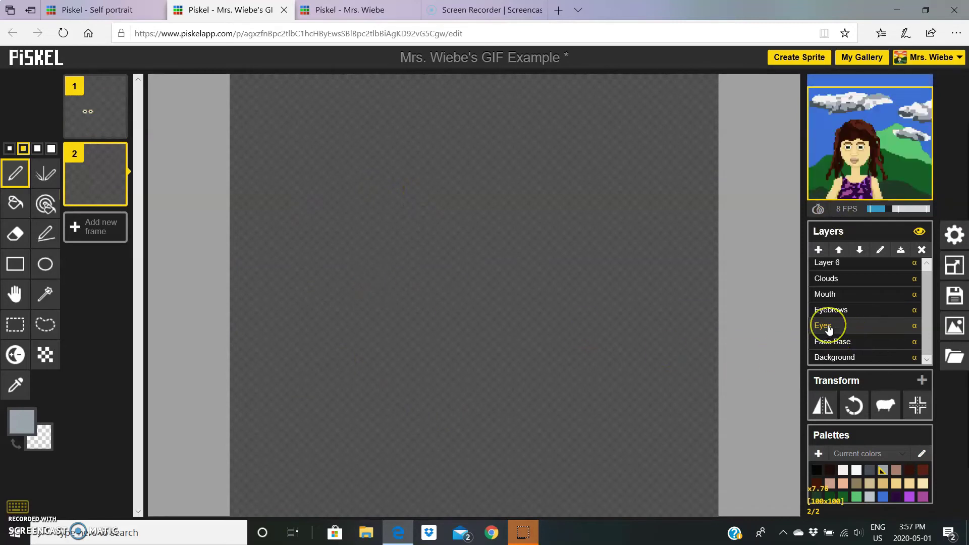
mouse_move(86, 183)
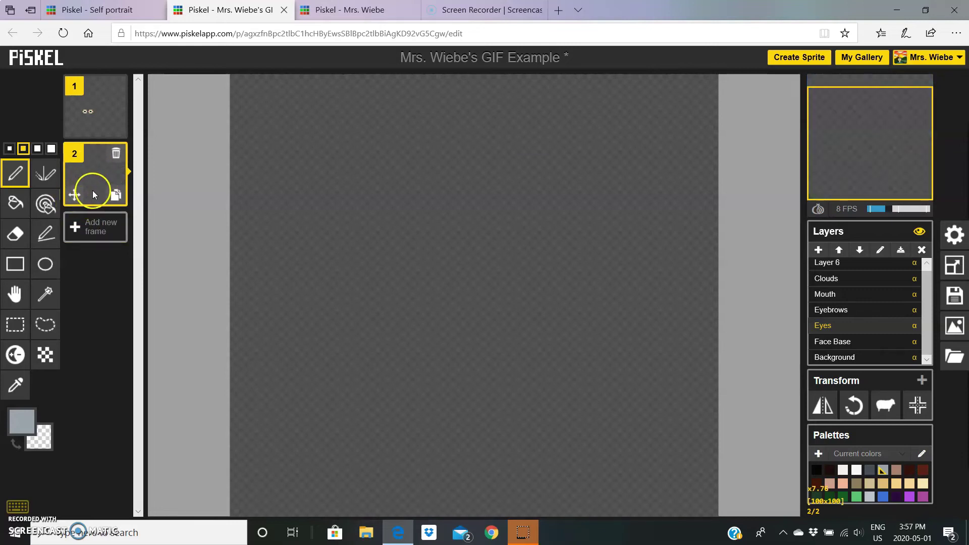
left_click(117, 154)
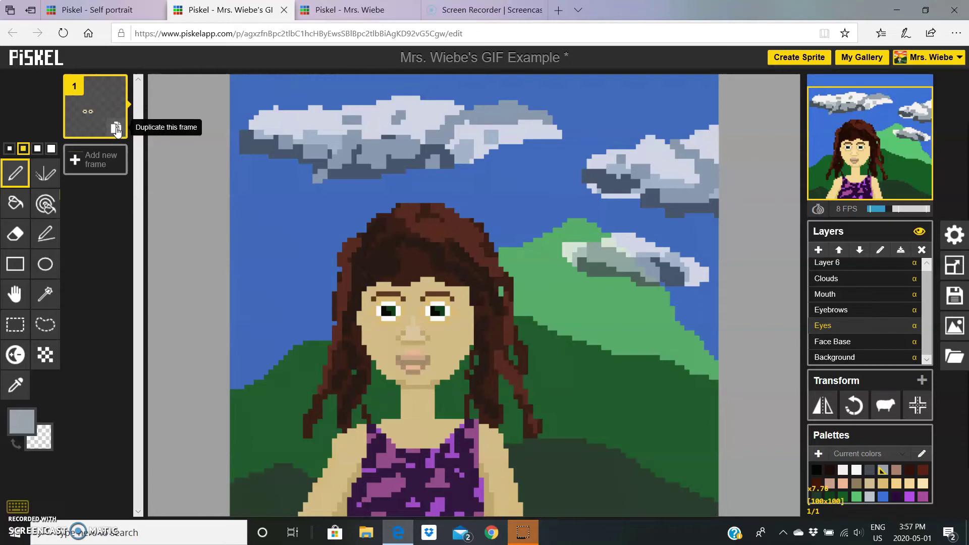
Step: Duplicate the finished portrait frame until the animation has four identical frames
left_click(116, 128)
left_click(89, 182)
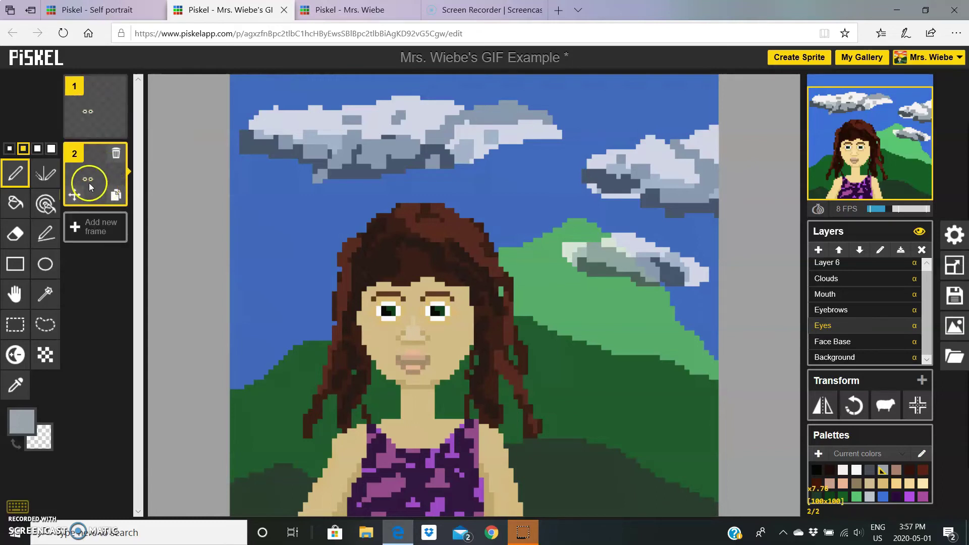
left_click(100, 174)
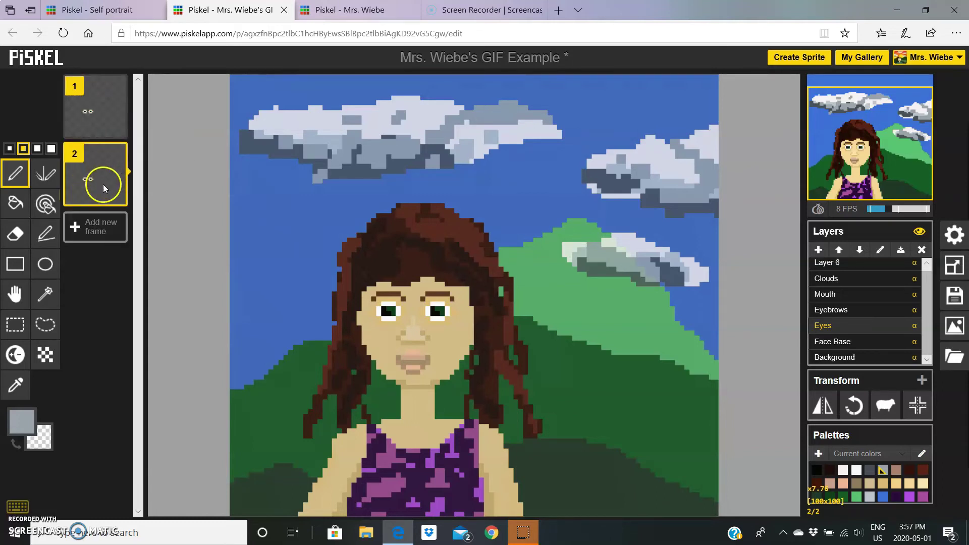
left_click(116, 196)
left_click(115, 196)
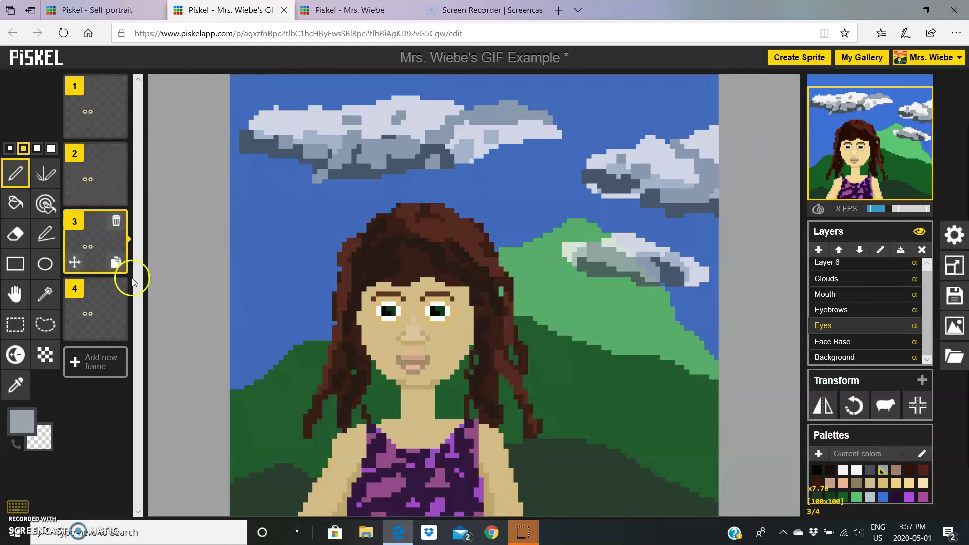
Step: On frame 3, paint over both open eyes with the tan sampled from the eyelid shading, and set the playback speed to 5 FPS
left_click(89, 247)
scroll(401, 315, "up", 5)
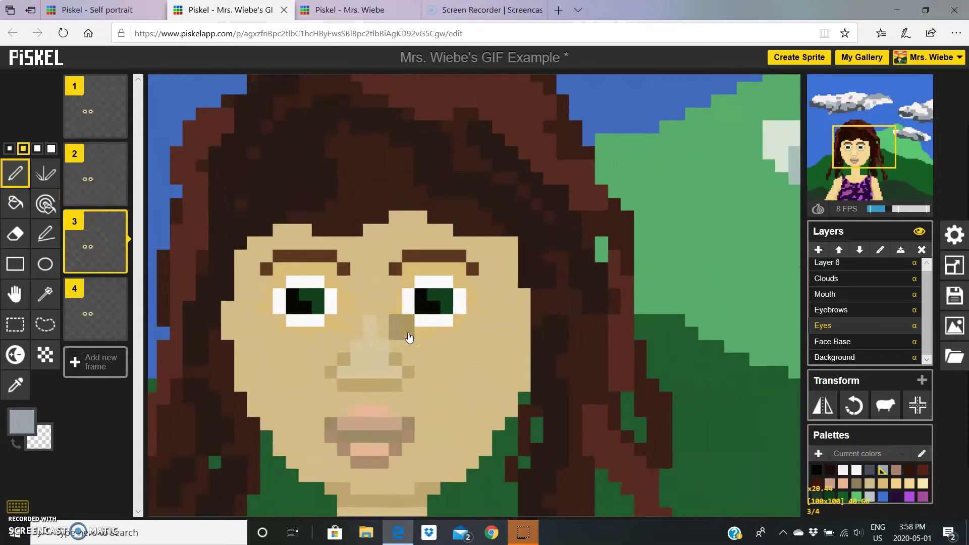
scroll(409, 338, "up", 1)
left_click(15, 385)
left_click(327, 280)
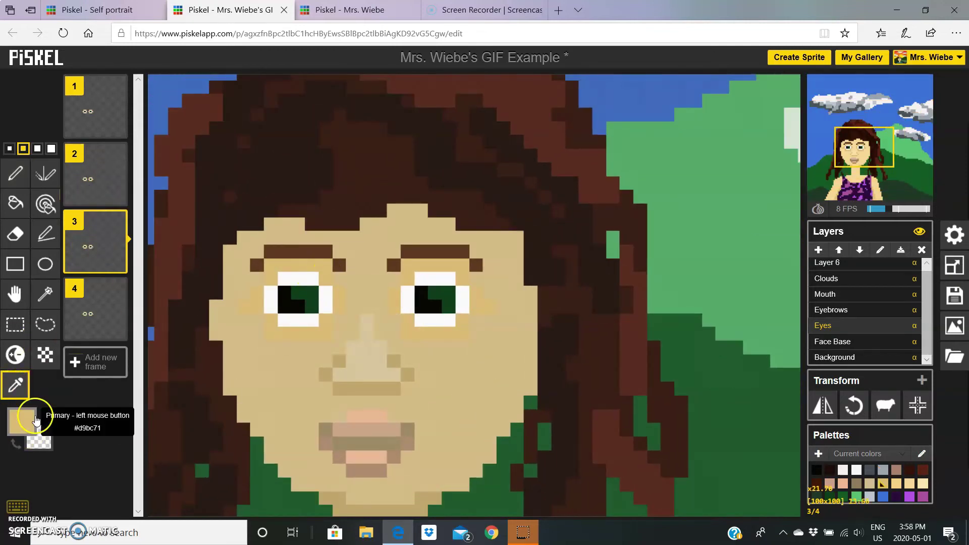
left_click(16, 175)
mouse_move(298, 290)
left_mouse_down()
mouse_move(319, 313)
mouse_move(285, 315)
mouse_move(419, 287)
mouse_move(441, 308)
mouse_move(458, 309)
mouse_move(424, 323)
left_mouse_up()
mouse_move(866, 162)
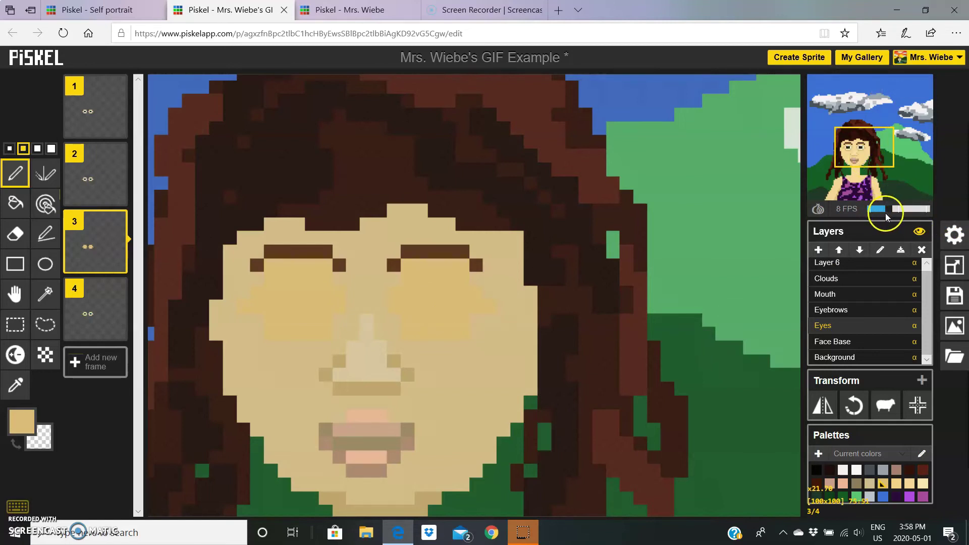
mouse_move(890, 212)
left_mouse_down()
mouse_move(918, 214)
mouse_move(882, 217)
left_mouse_up()
Step: On frame 2 of the Eyebrows layer, move both eyebrows up by one pixel and check the animated preview
left_click(842, 311)
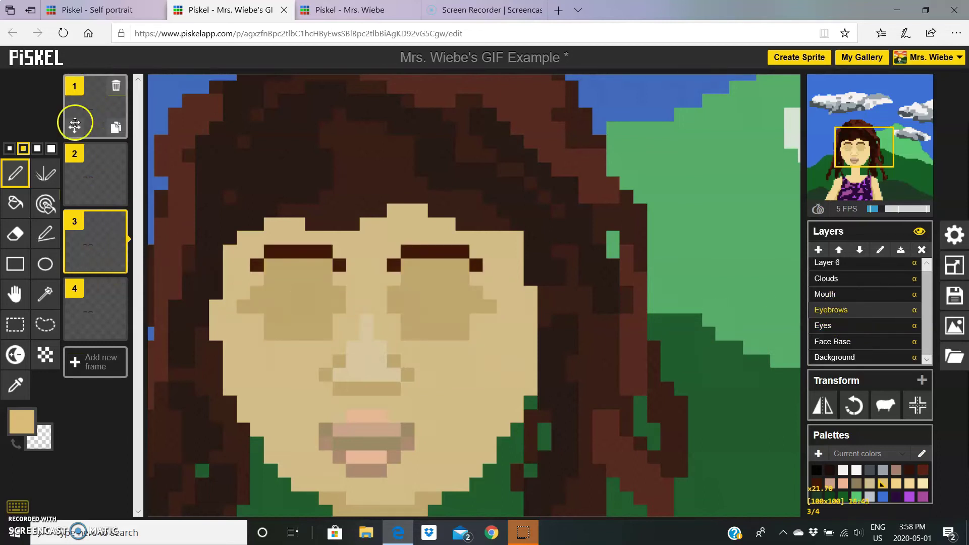
mouse_move(83, 270)
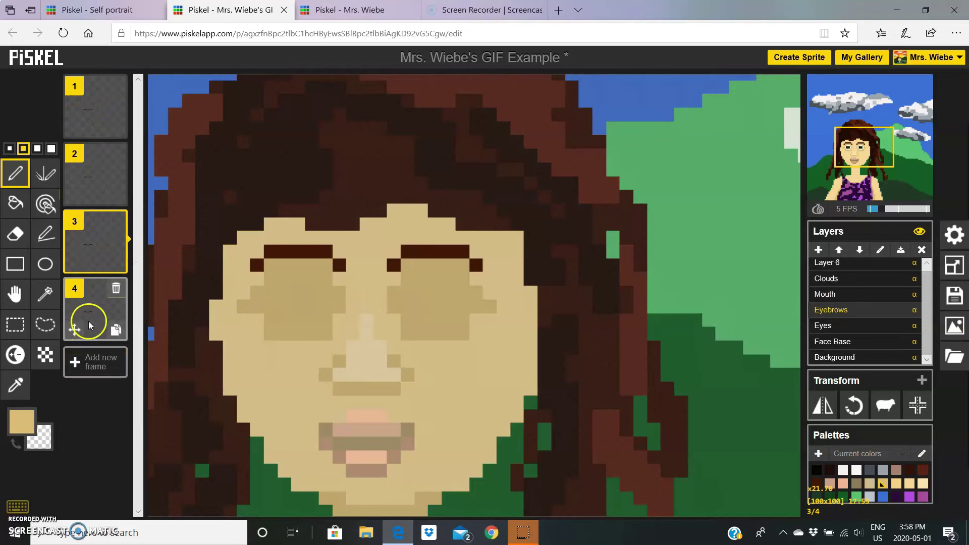
left_click(101, 175)
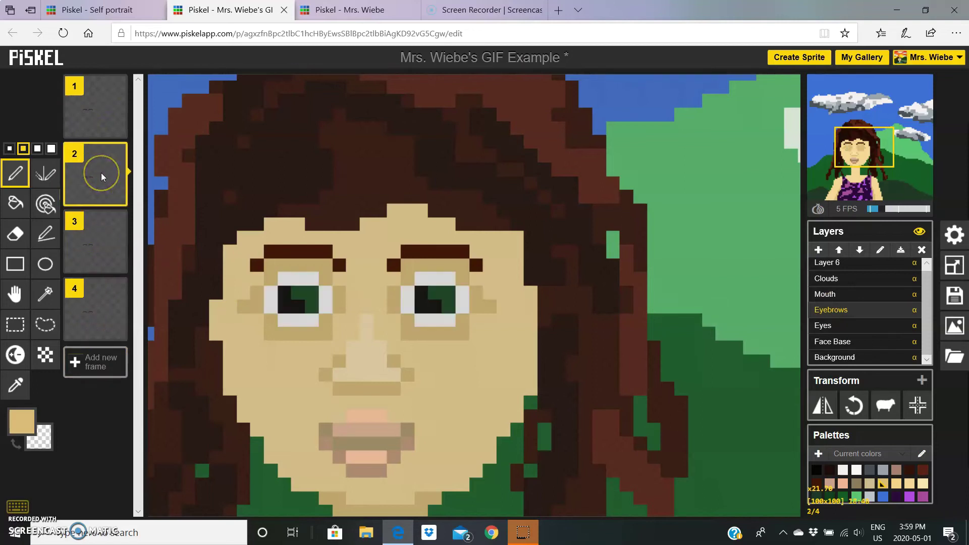
left_click(15, 294)
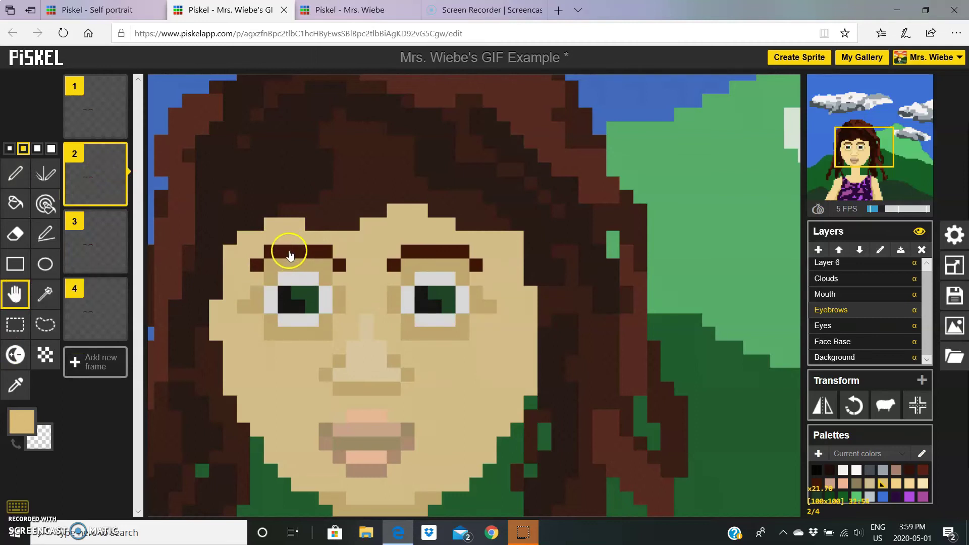
left_click_drag(289, 249, 289, 246)
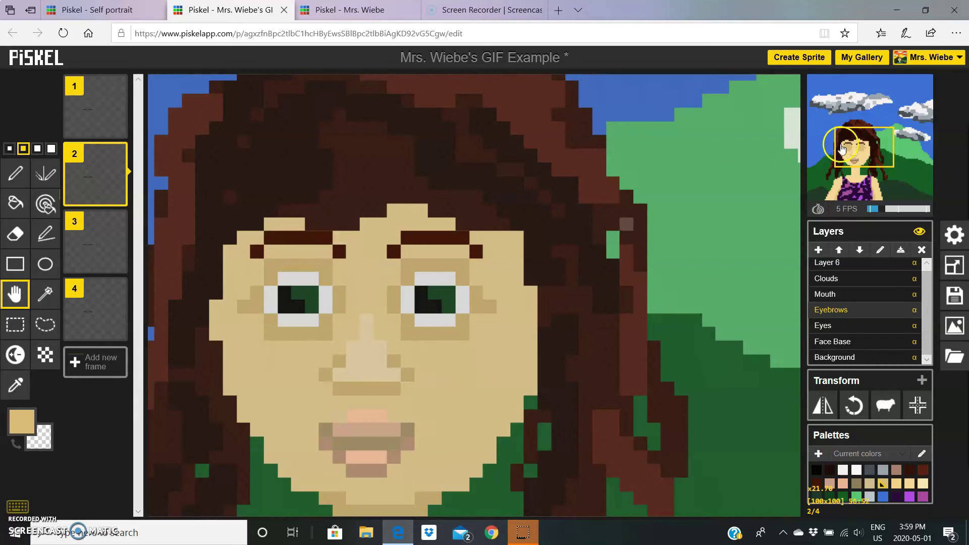
left_click(863, 147)
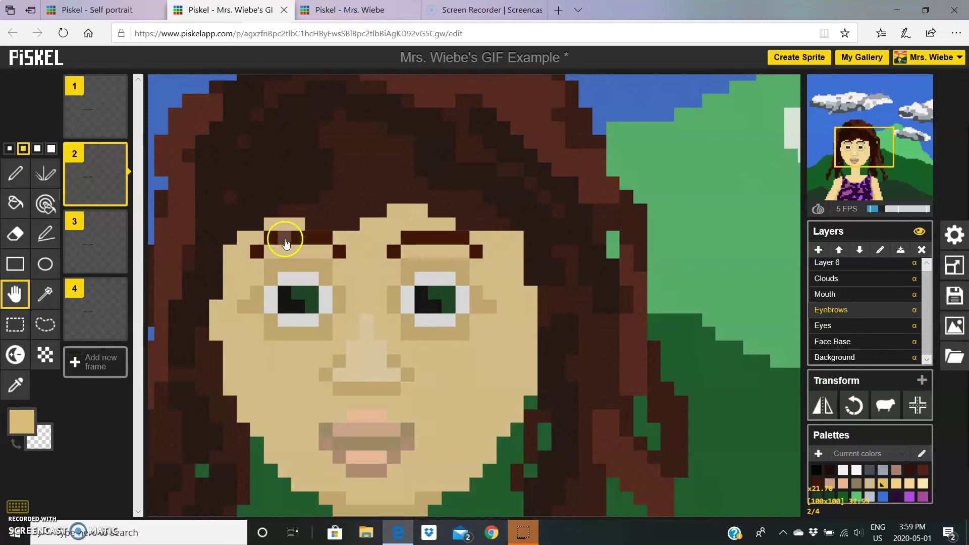
Step: On the Eyebrows layer, readjust the height of frame 2's eyebrows and lower frame 3's eyebrows by one pixel
left_click_drag(277, 244, 273, 263)
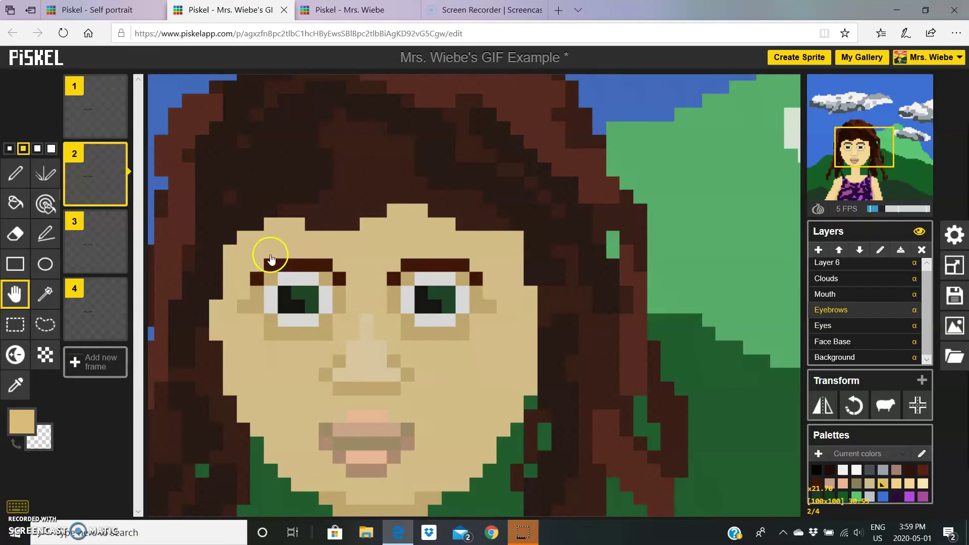
left_click_drag(271, 260, 271, 253)
left_click(115, 235)
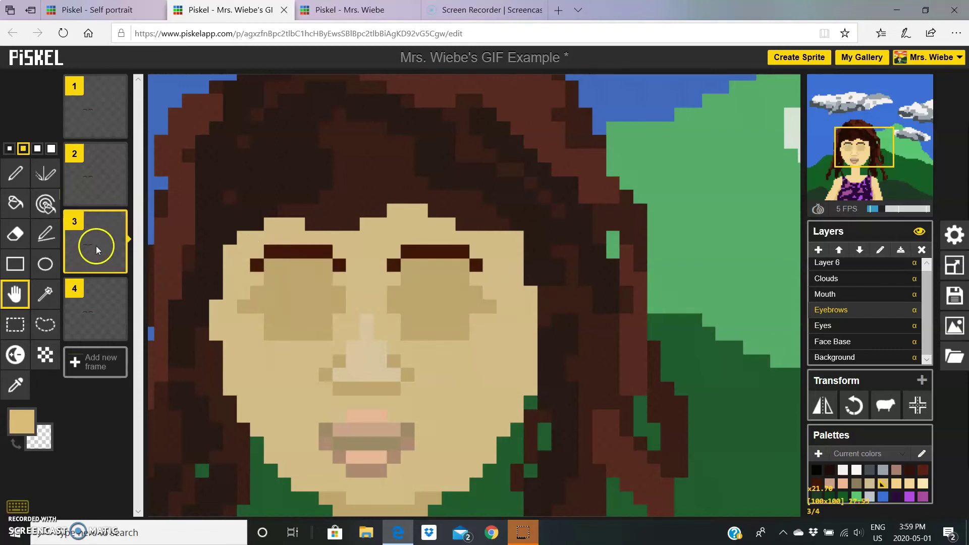
left_click_drag(286, 262, 287, 269)
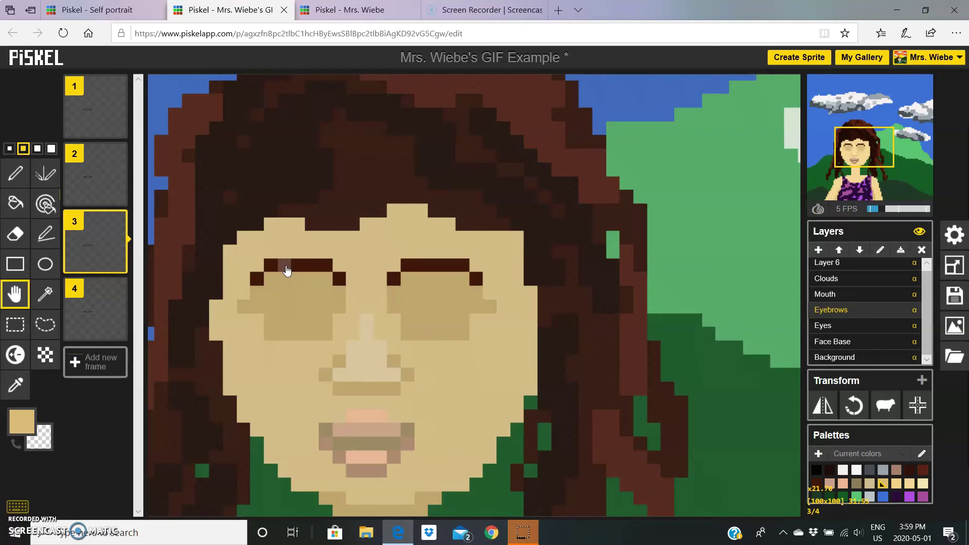
Step: Make the Mouth layer active on frame 4
left_click(824, 297)
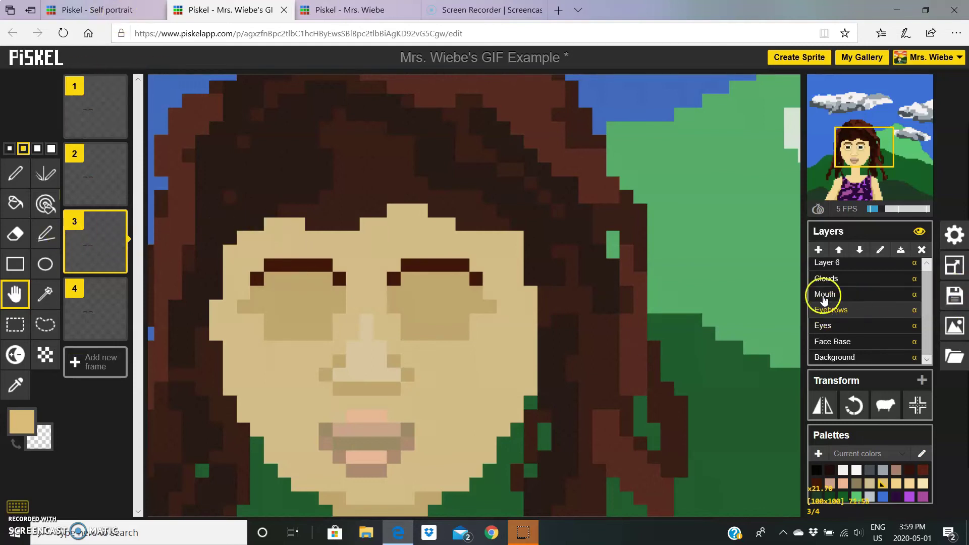
left_click(831, 297)
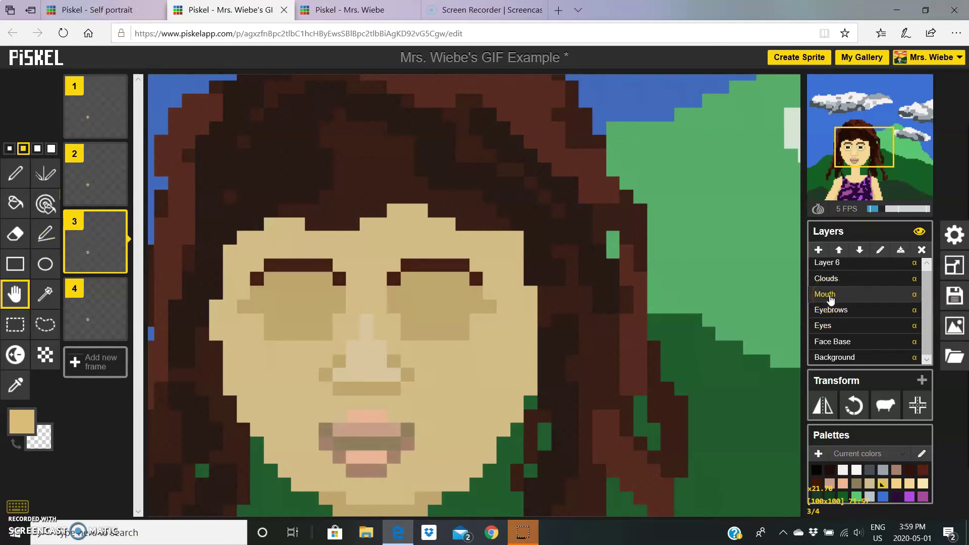
left_click(89, 327)
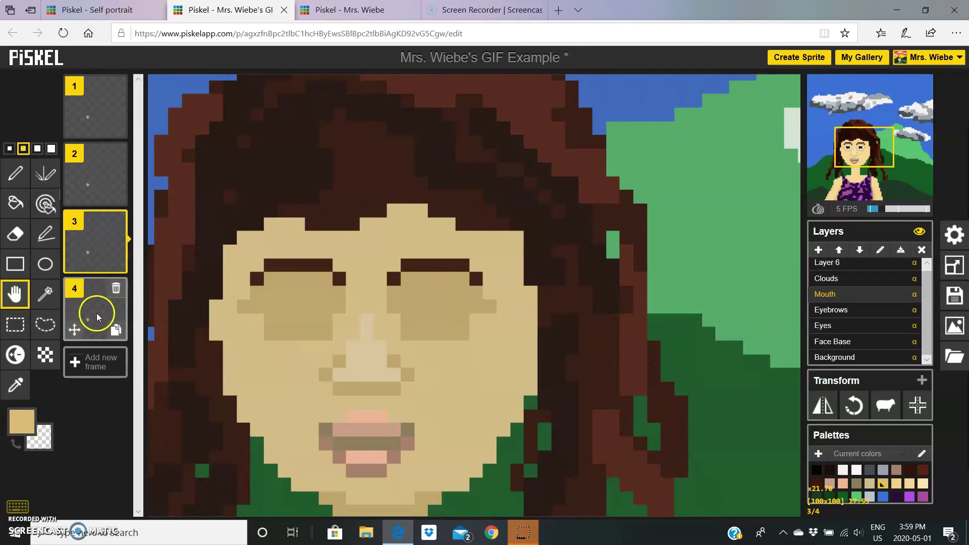
left_click(103, 305)
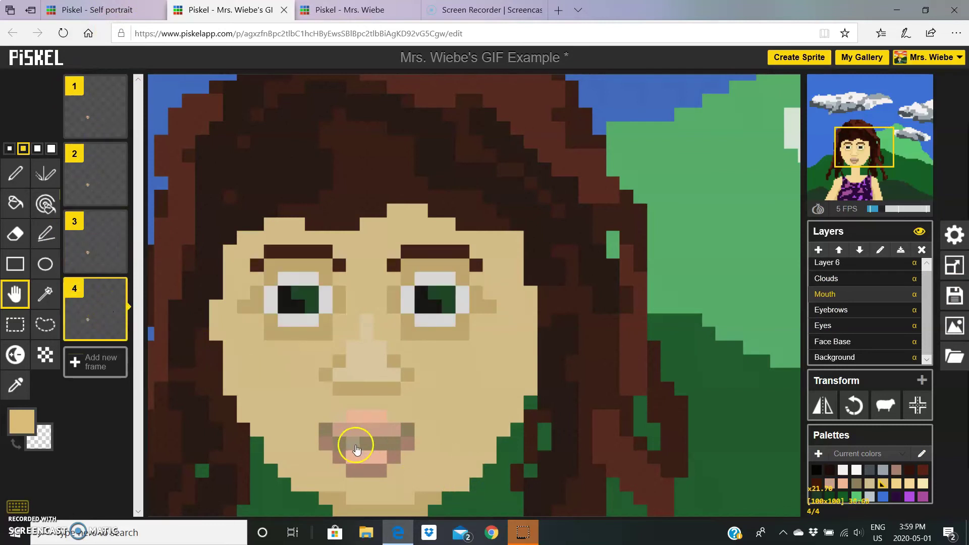
Step: Paint an orange tongue hanging down over the lower lip with a one-pixel Pen
left_click(20, 429)
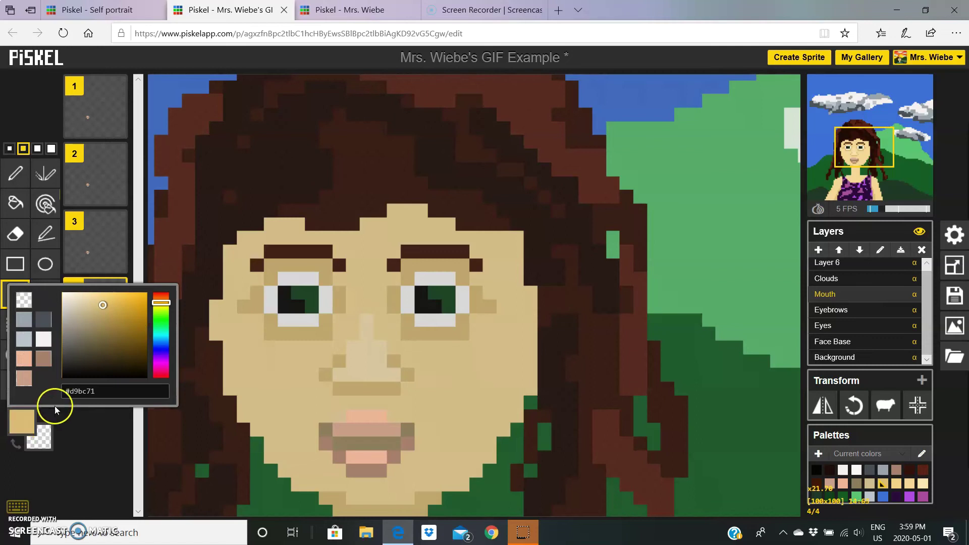
left_click(43, 354)
left_click(115, 304)
left_click(15, 173)
left_click(9, 149)
scroll(385, 421, "down", 1)
mouse_move(364, 464)
left_mouse_down()
mouse_move(378, 465)
mouse_move(379, 476)
left_mouse_up()
left_click(865, 463)
left_click(368, 452)
left_click(21, 422)
left_click(29, 379)
left_click(369, 452)
scroll(353, 384, "up", 2)
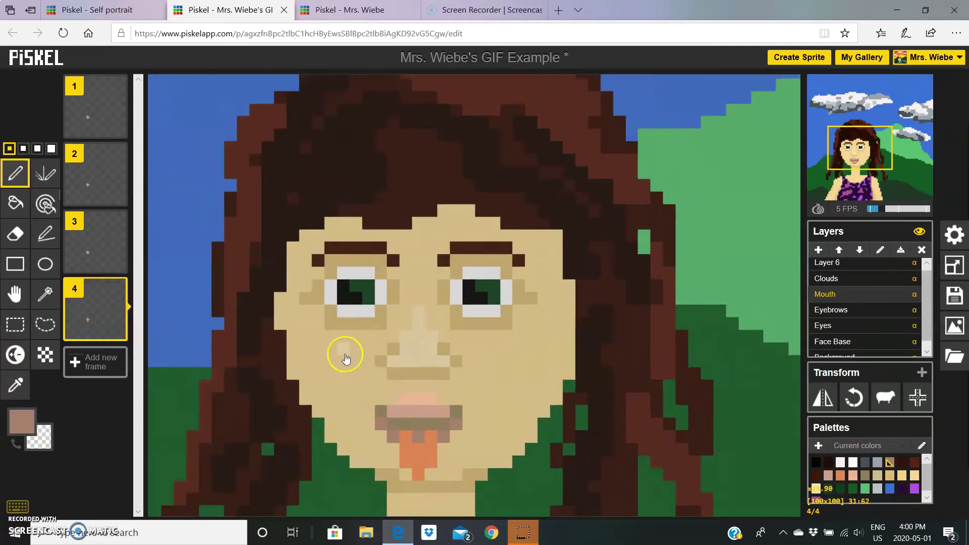
scroll(348, 359, "down", 8)
scroll(504, 403, "up", 4)
Step: Erase the tongue on frame 4 and repaint the mouth with a row of white teeth above a brown lower lip
left_click(12, 238)
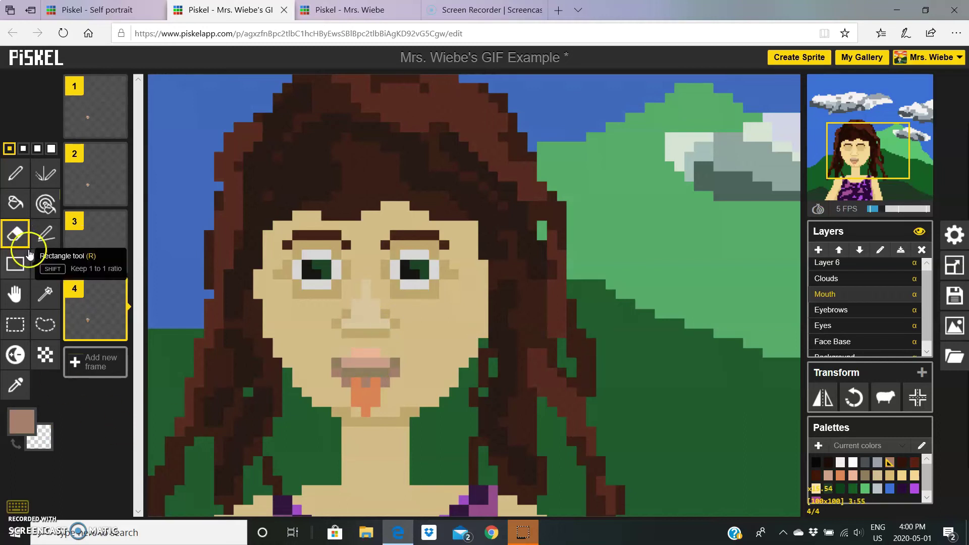
mouse_move(372, 410)
left_mouse_down()
mouse_move(375, 388)
mouse_move(356, 392)
mouse_move(376, 383)
mouse_move(356, 382)
mouse_move(376, 383)
left_mouse_up()
left_click(15, 173)
left_click(374, 392)
left_click(25, 420)
left_click(23, 358)
left_click(385, 372)
left_click(24, 420)
left_click(24, 379)
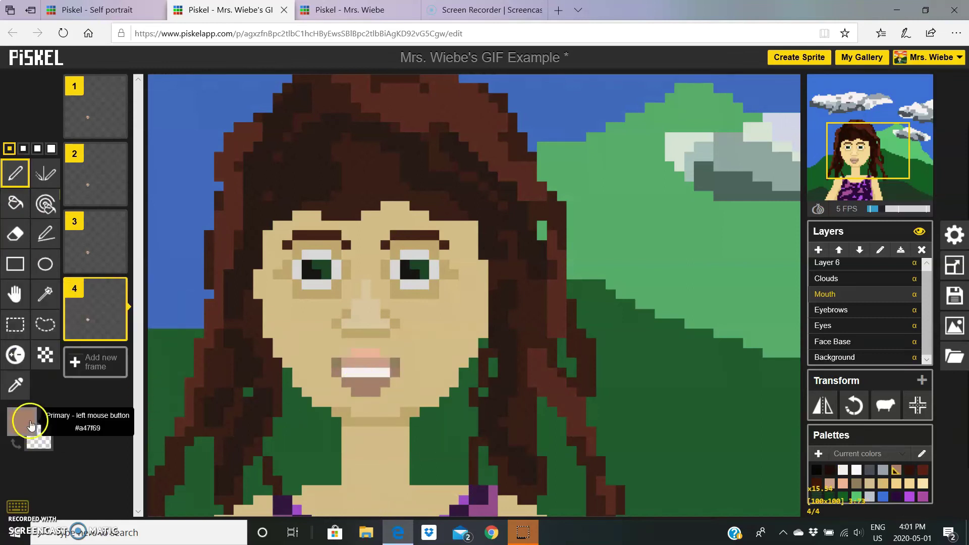
Step: Widen the smile by adding white pixels at both mouth corners and brown #a47f69 pixels just outside them
left_click(28, 421)
left_click(24, 359)
left_click(336, 364)
left_click(396, 361)
left_click(25, 420)
left_click(24, 379)
left_click(327, 366)
left_click(405, 364)
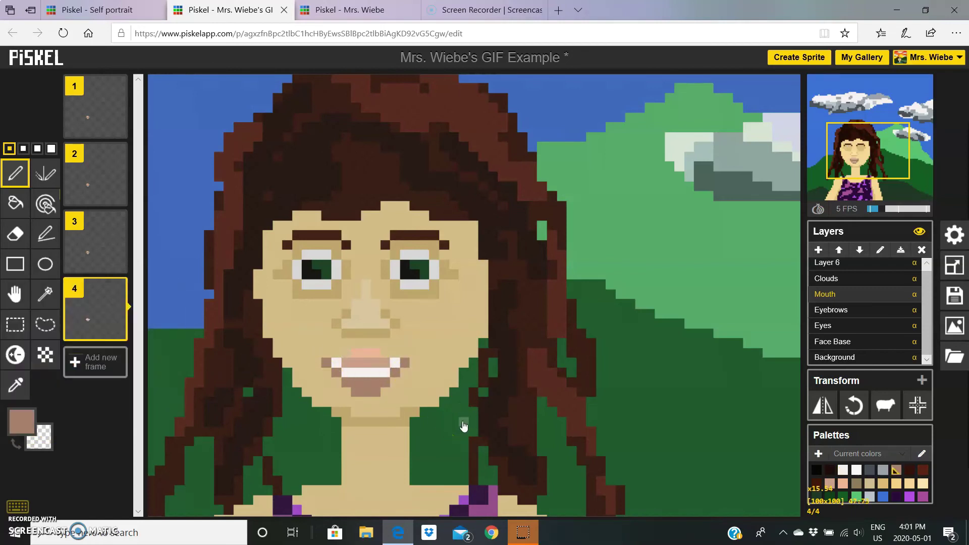
Step: Duplicate the smiling frame 4 as a fifth frame and compare it with frame 1
mouse_move(115, 325)
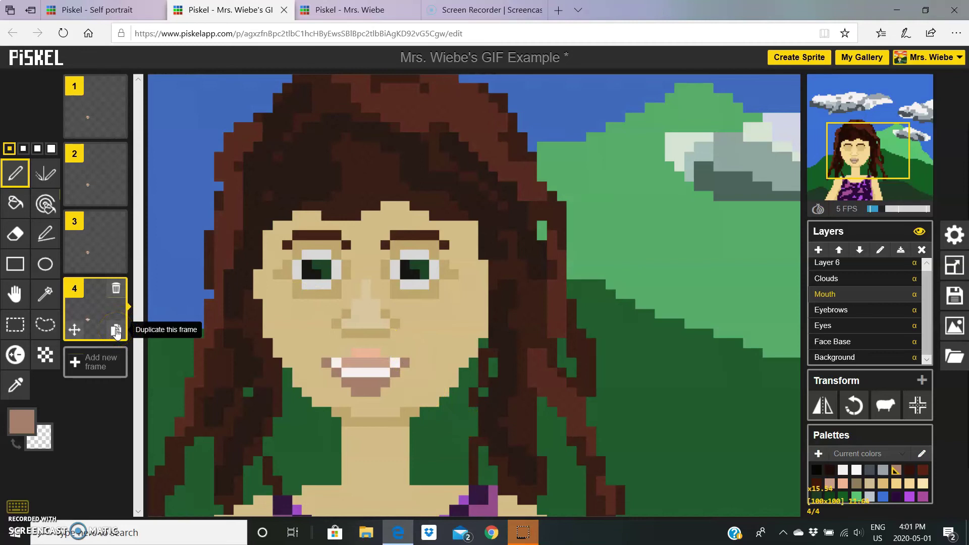
left_click(116, 331)
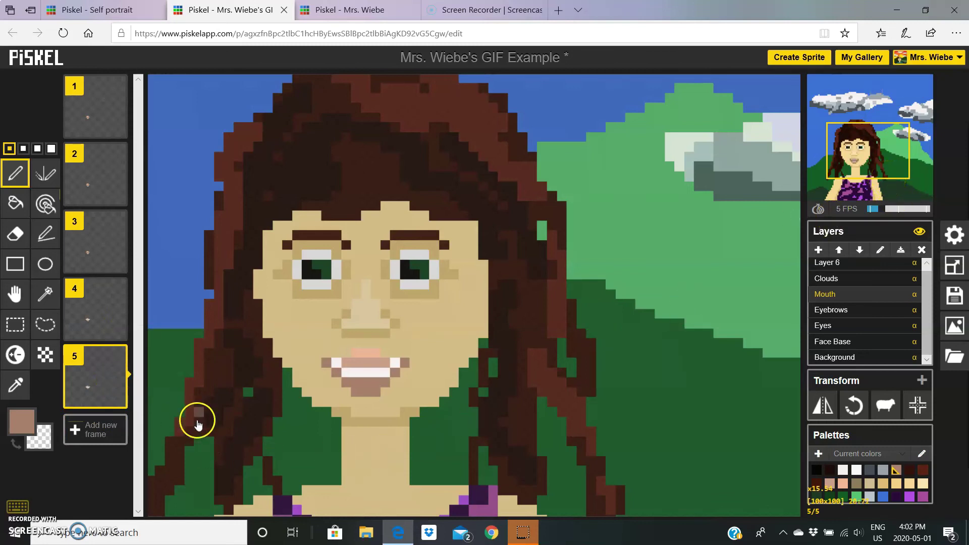
left_click(97, 112)
left_click(110, 389)
left_click(108, 109)
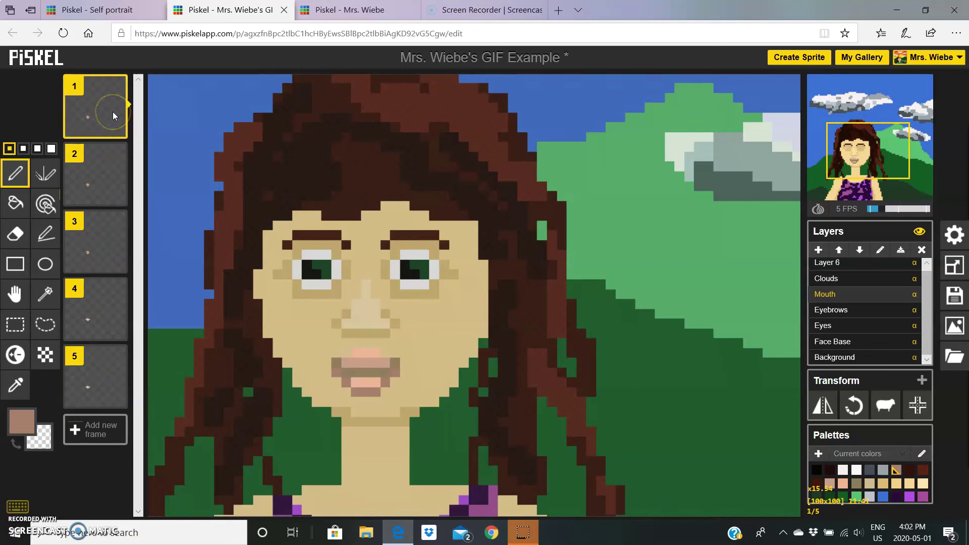
Step: On frame 2 of the Clouds layer, move all clouds about 5 pixels right and 1 pixel down
scroll(611, 360, "down", 5)
left_click(825, 281)
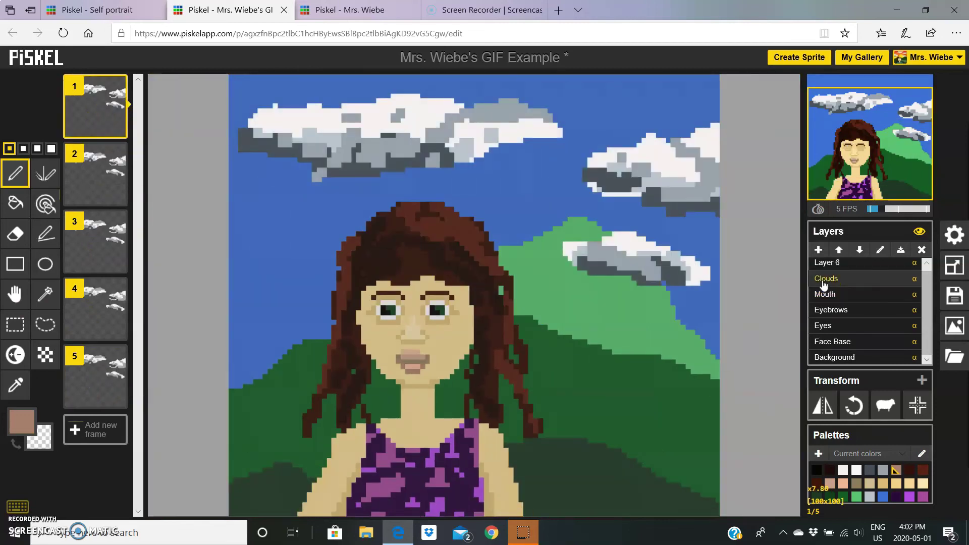
left_click(92, 175)
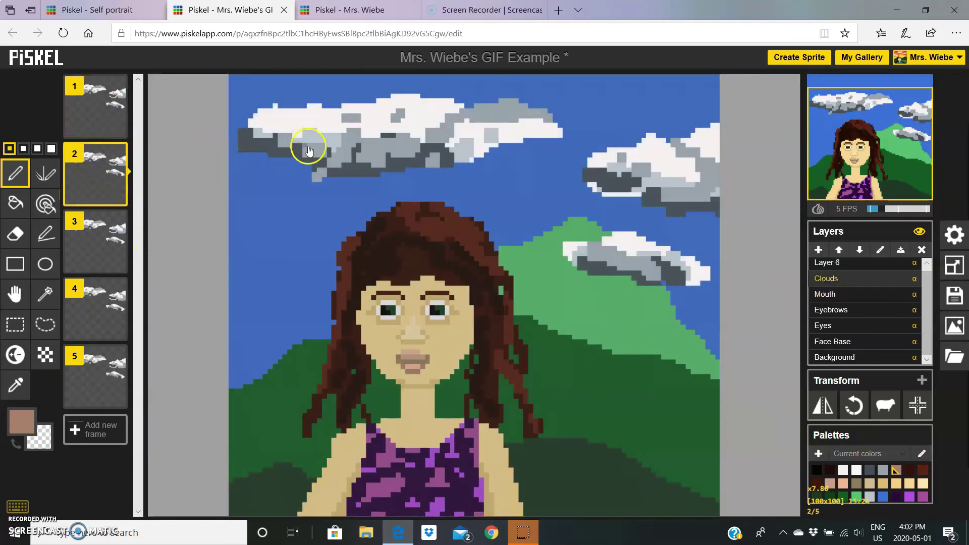
left_click(15, 293)
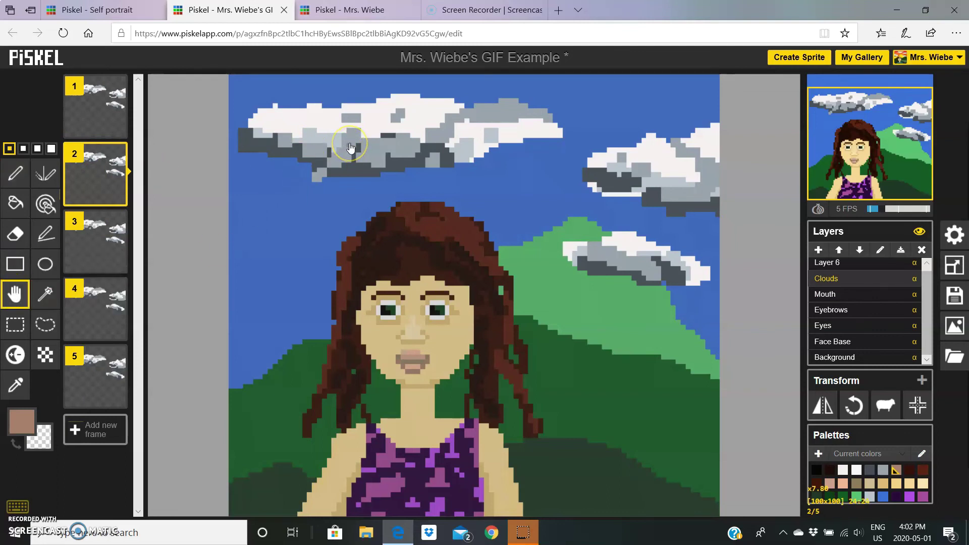
left_click_drag(351, 148, 372, 157)
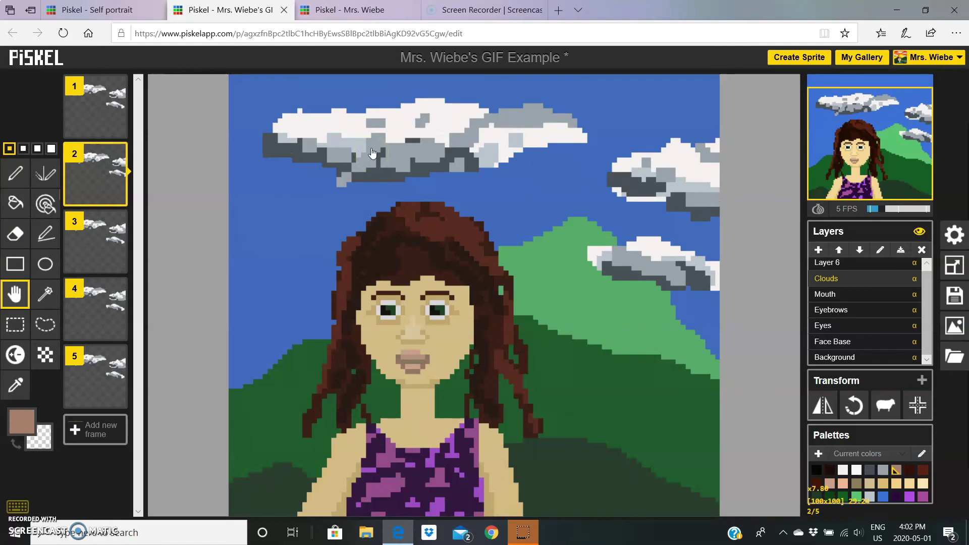
Step: Move the clouds progressively farther right on frames 3, 4 and 5, starting with about 15 pixels on frame 3
left_click(86, 243)
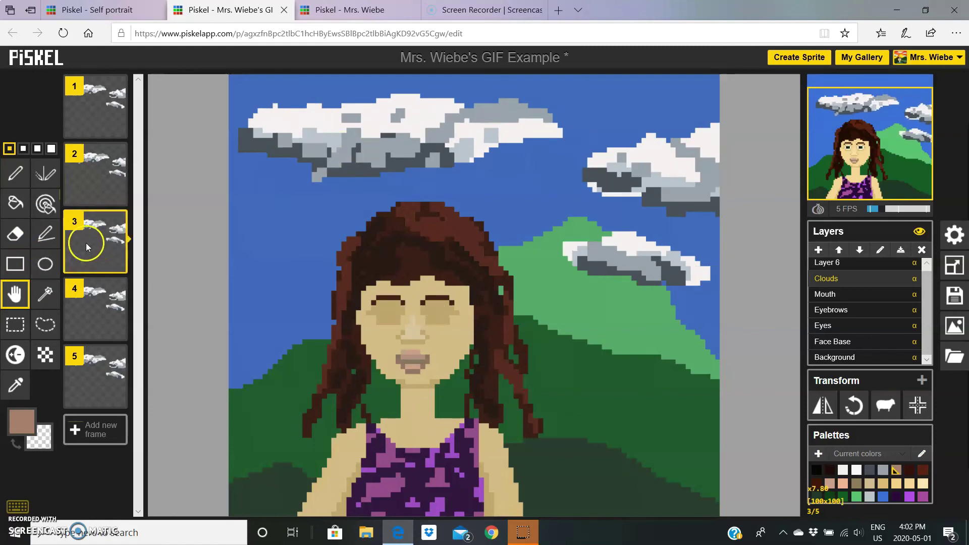
left_click_drag(372, 151, 451, 154)
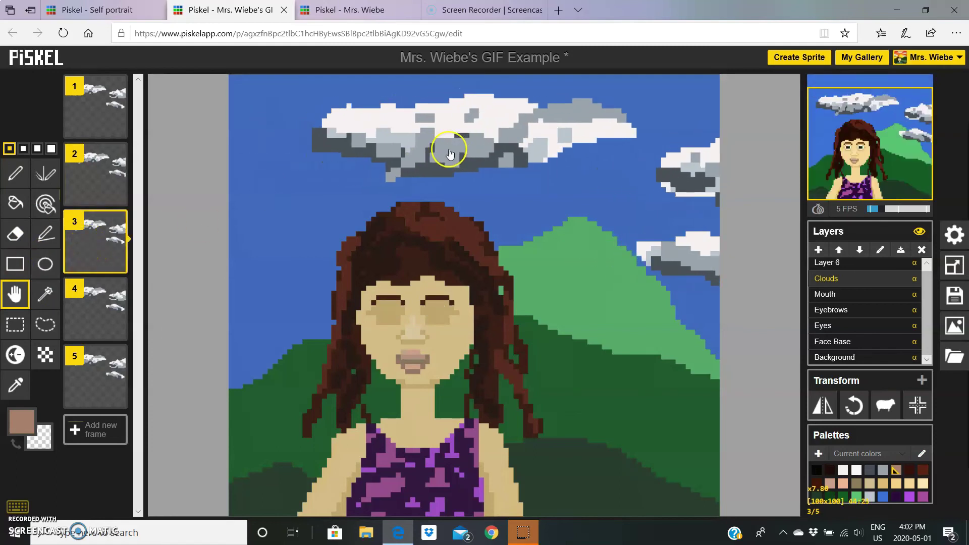
left_click(90, 310)
left_click_drag(567, 156, 556, 161)
left_click(89, 383)
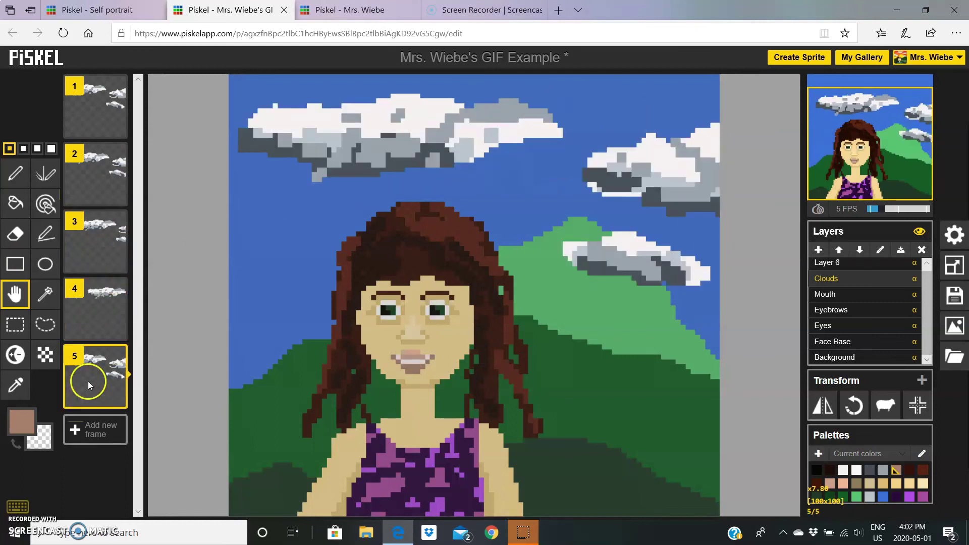
left_click_drag(434, 154, 685, 173)
Step: Duplicate frames 5, 6 and 7 to lengthen the drifting-cloud animation
left_click(117, 399)
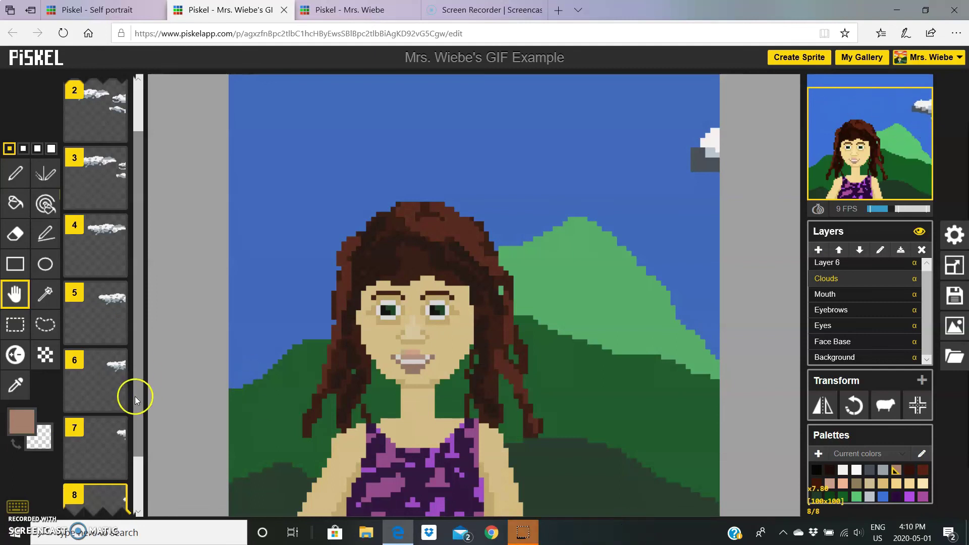
scroll(135, 396, "down", 2)
left_click(115, 326)
left_click(116, 335)
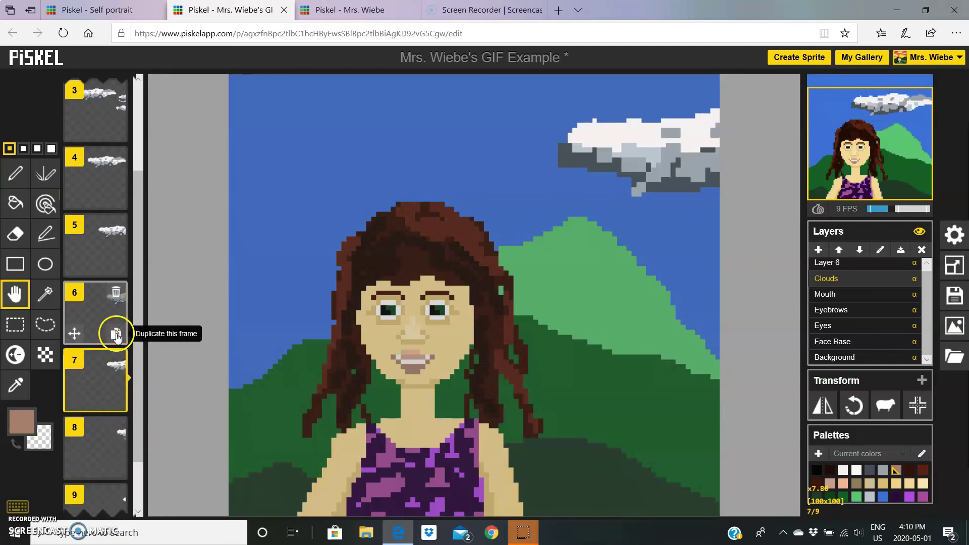
scroll(81, 403, "down", 2)
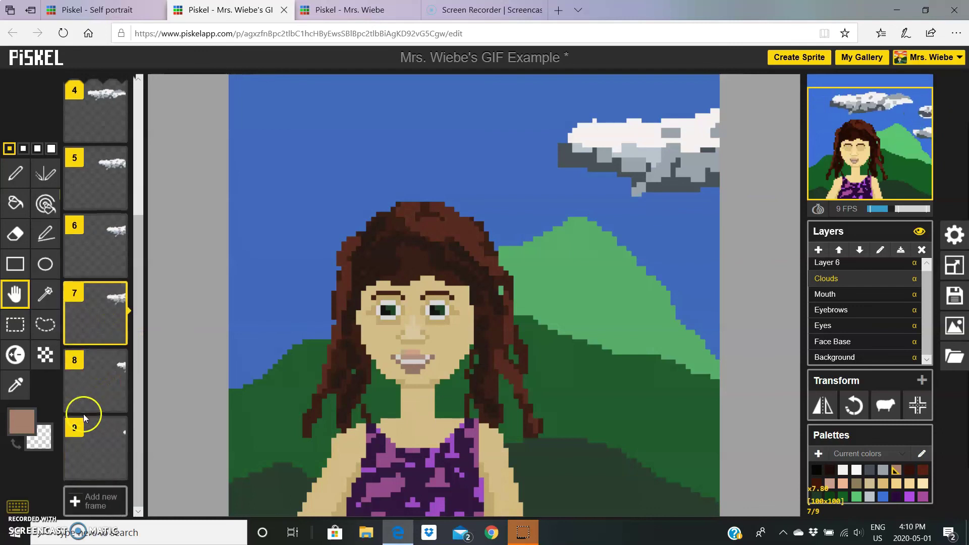
left_click(113, 333)
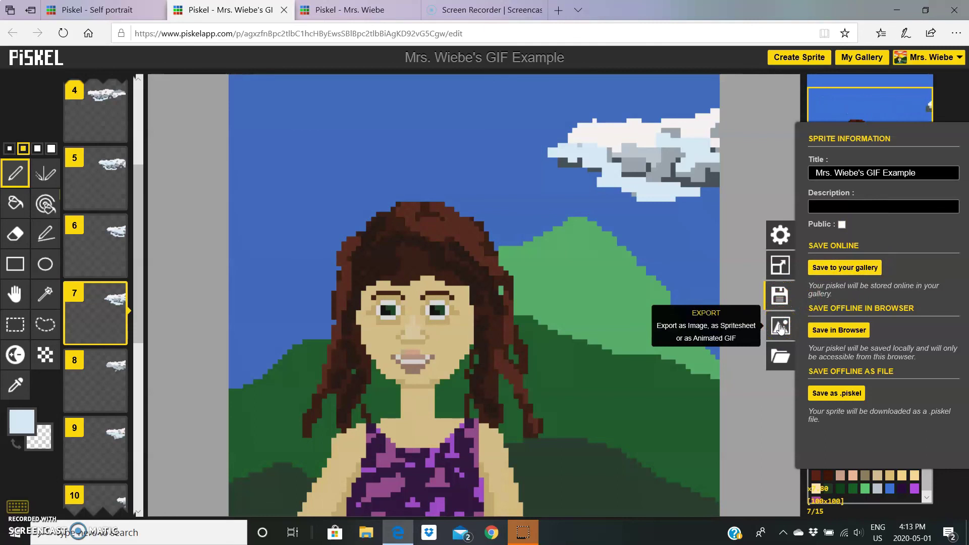
Step: Close the save options and set up the animated GIF export at 500 x 500 with repeated looping
left_click(931, 77)
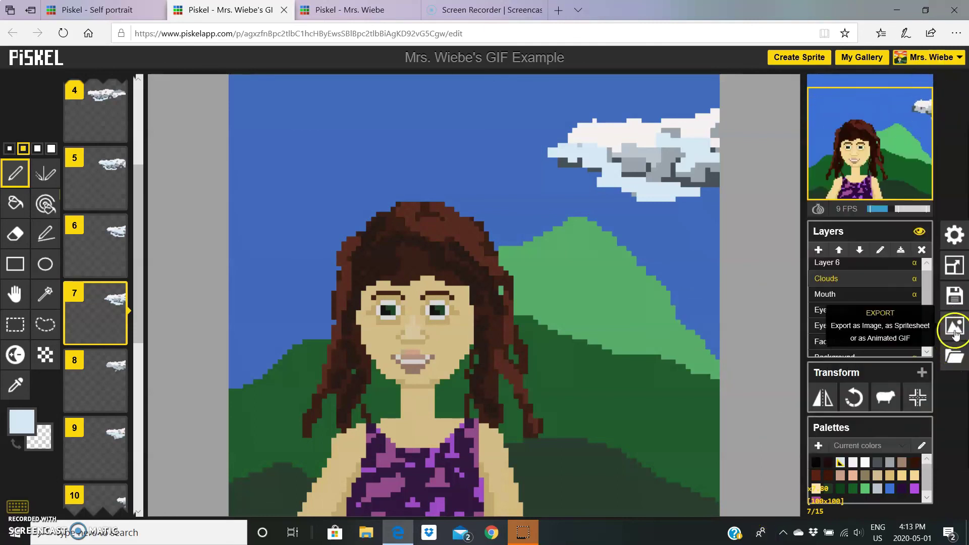
left_click(955, 329)
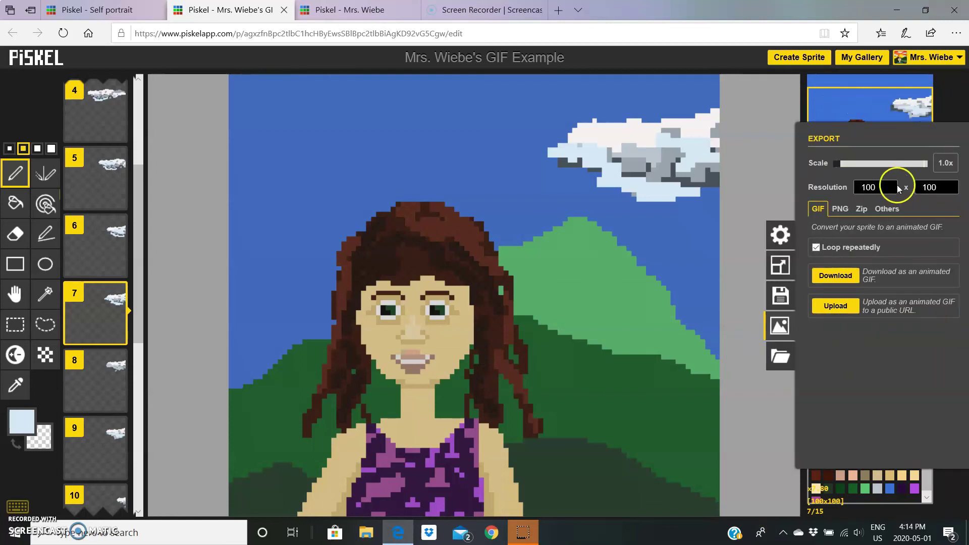
double_click(862, 185)
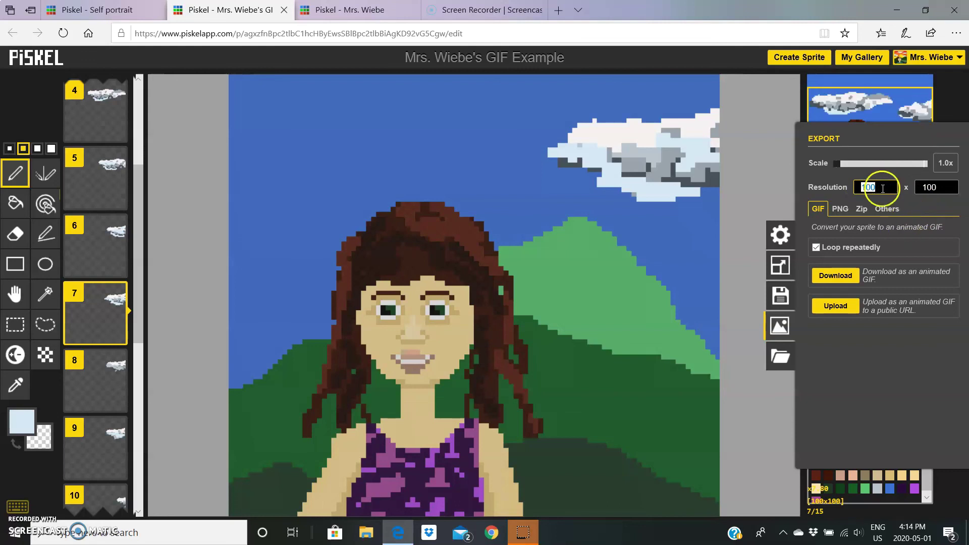
key("BackSpace")
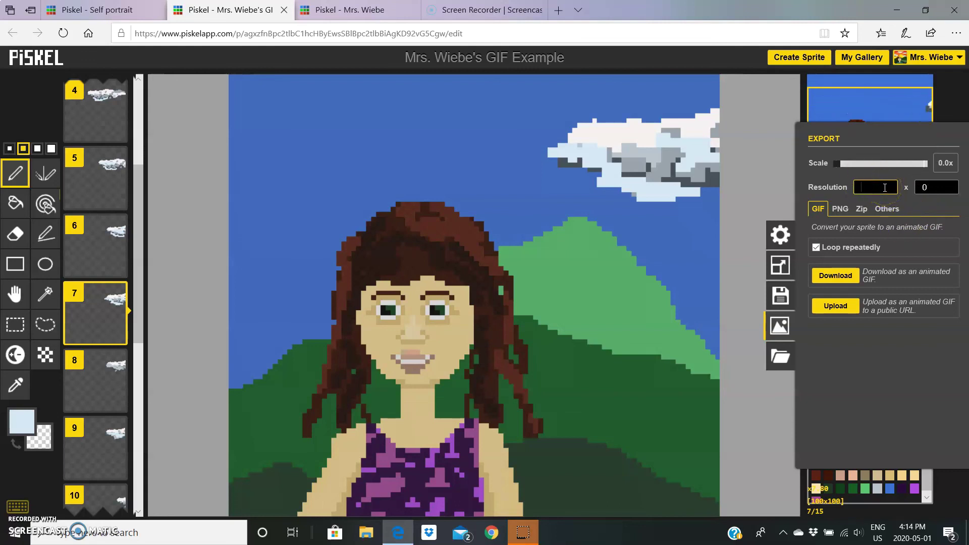
type("500")
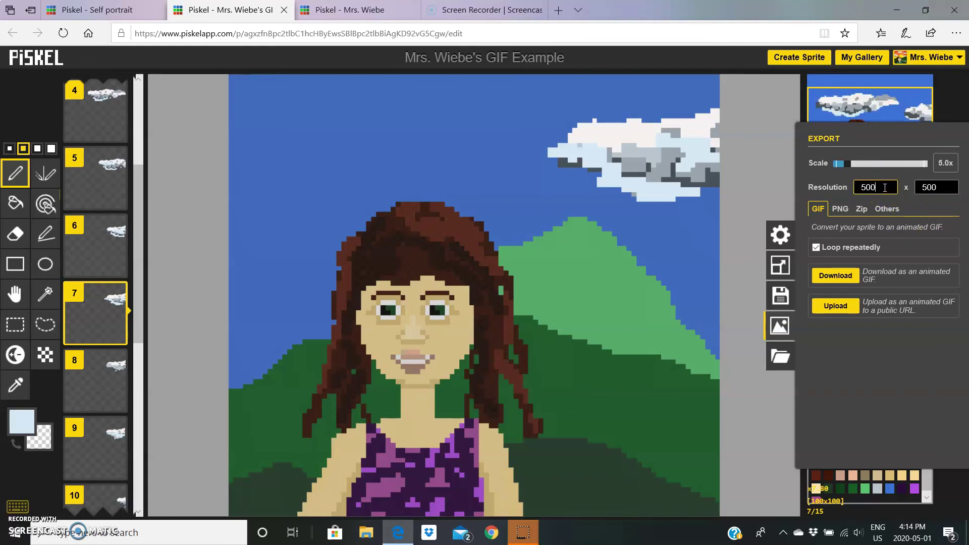
left_click(815, 250)
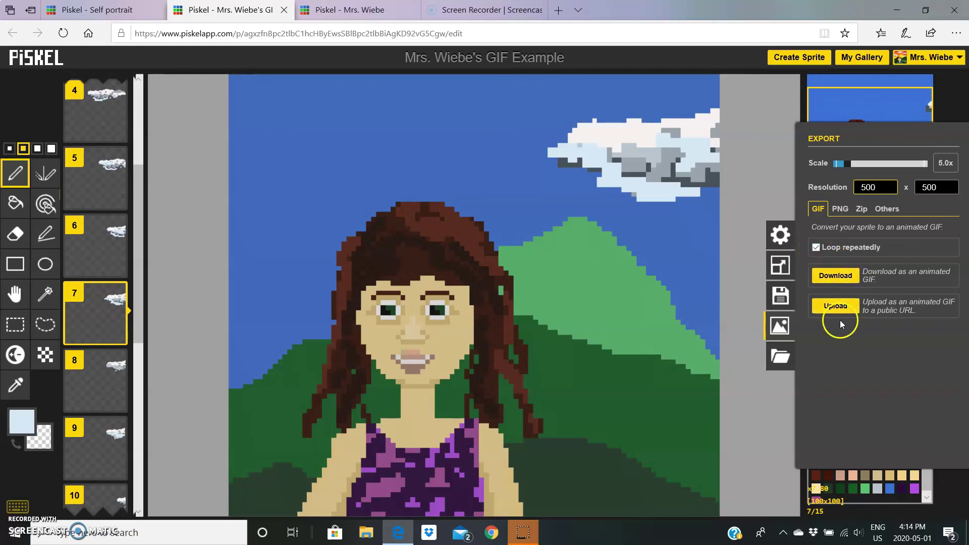
Step: Download the animation as a GIF and open the downloaded file
left_click(833, 279)
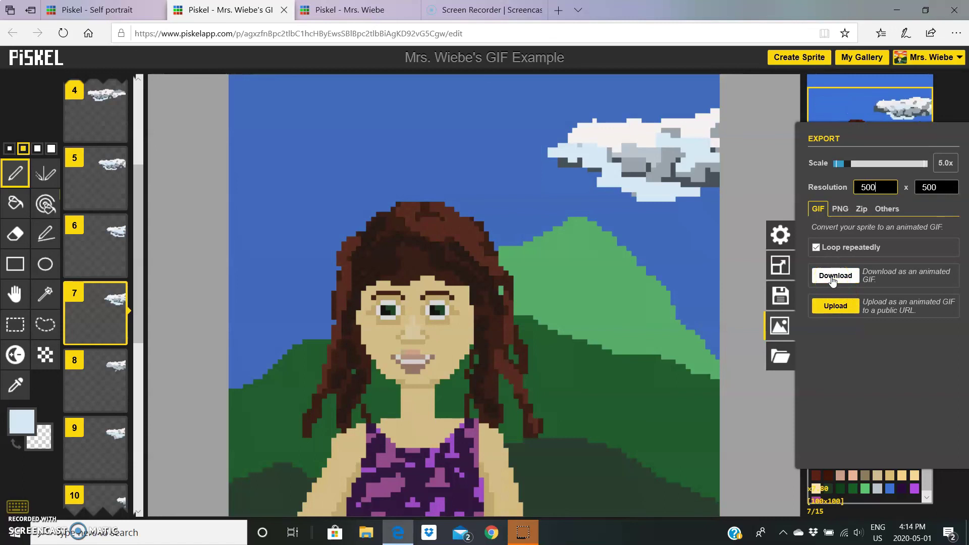
left_click(837, 311)
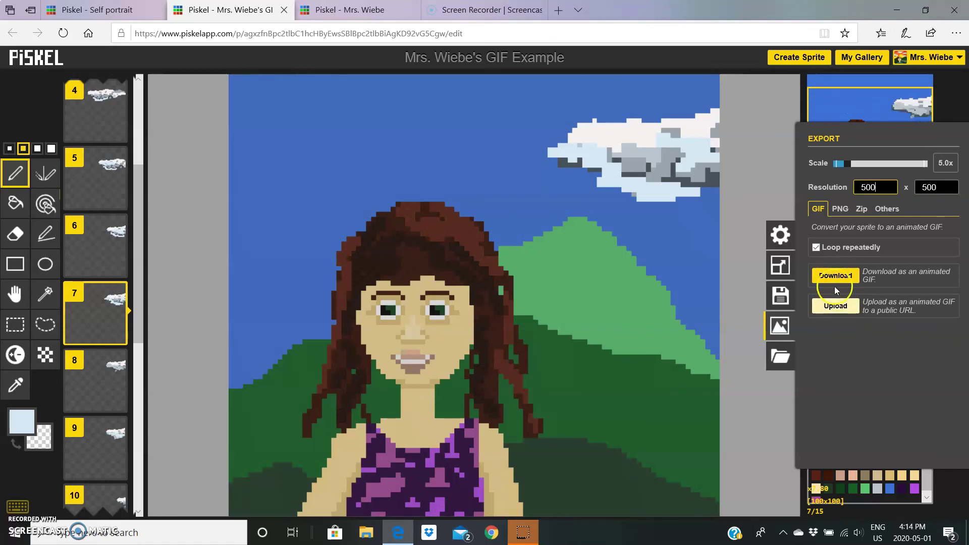
left_click(833, 277)
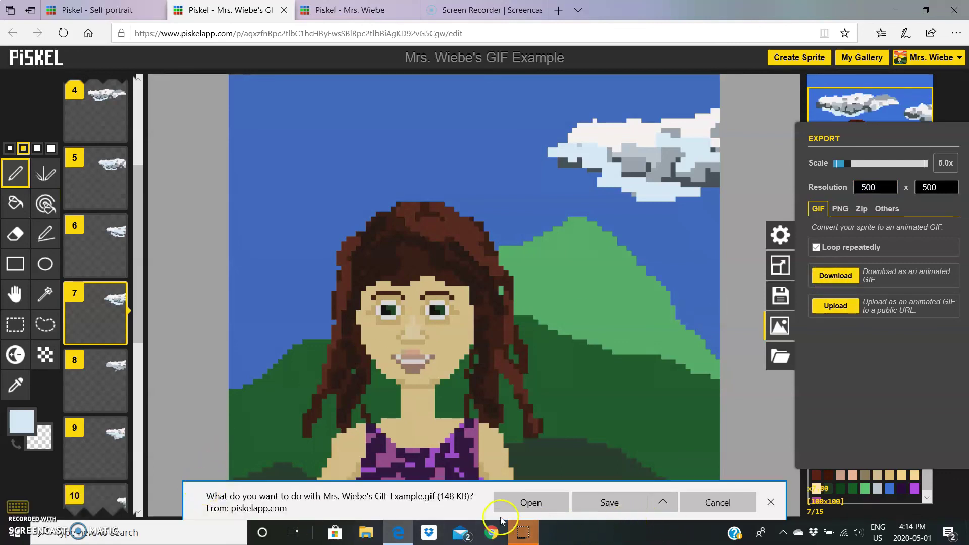
left_click(532, 504)
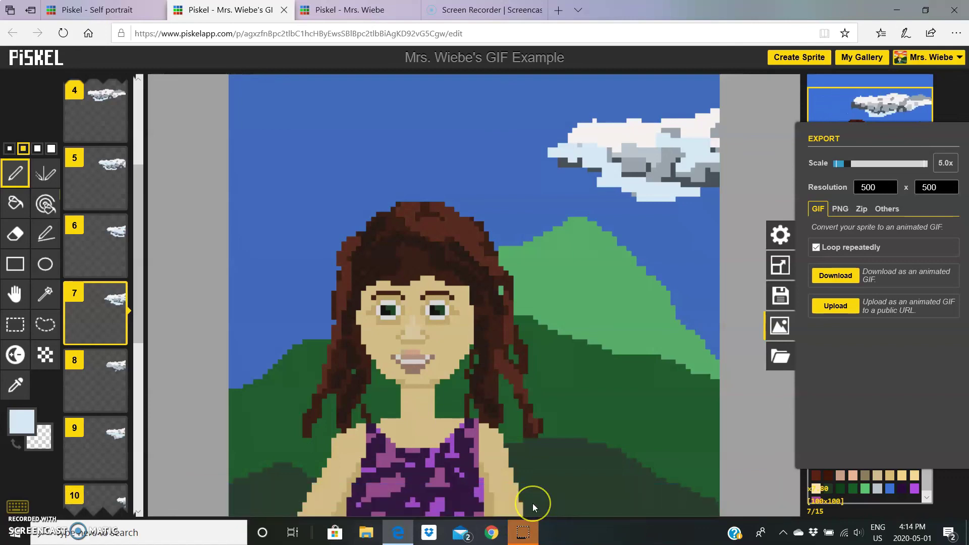